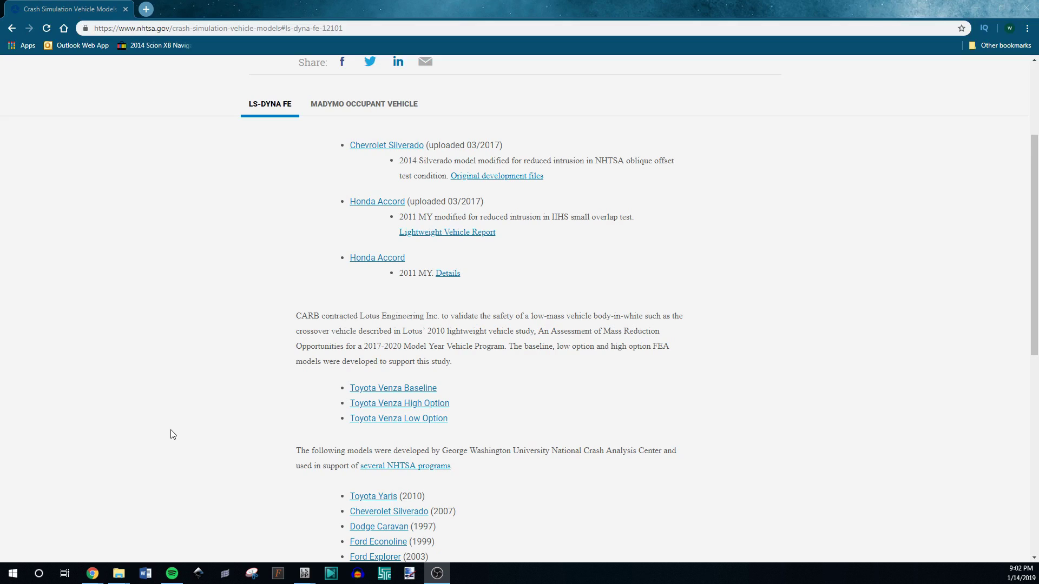
Look through the LS-DYNA FE list of crash simulation vehicle models on the NHTSA page
scroll(244, 353, "up", 2)
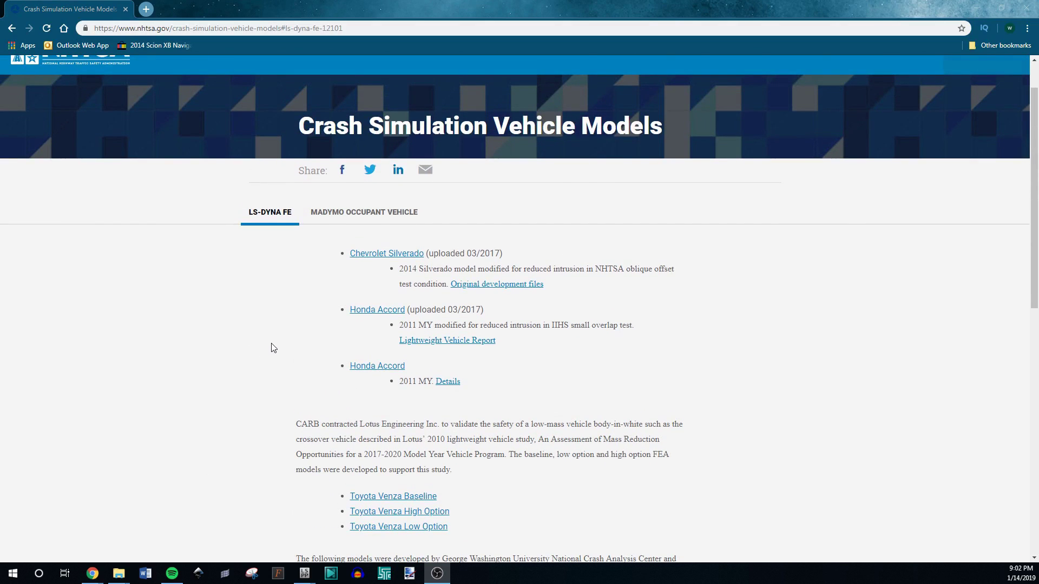
scroll(273, 347, "up", 1)
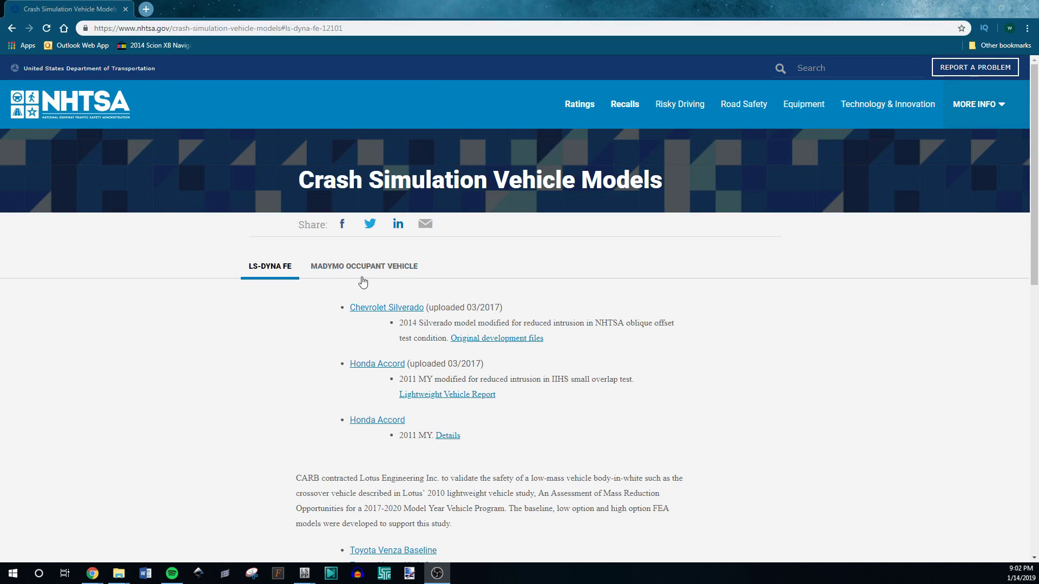
scroll(377, 291, "down", 1)
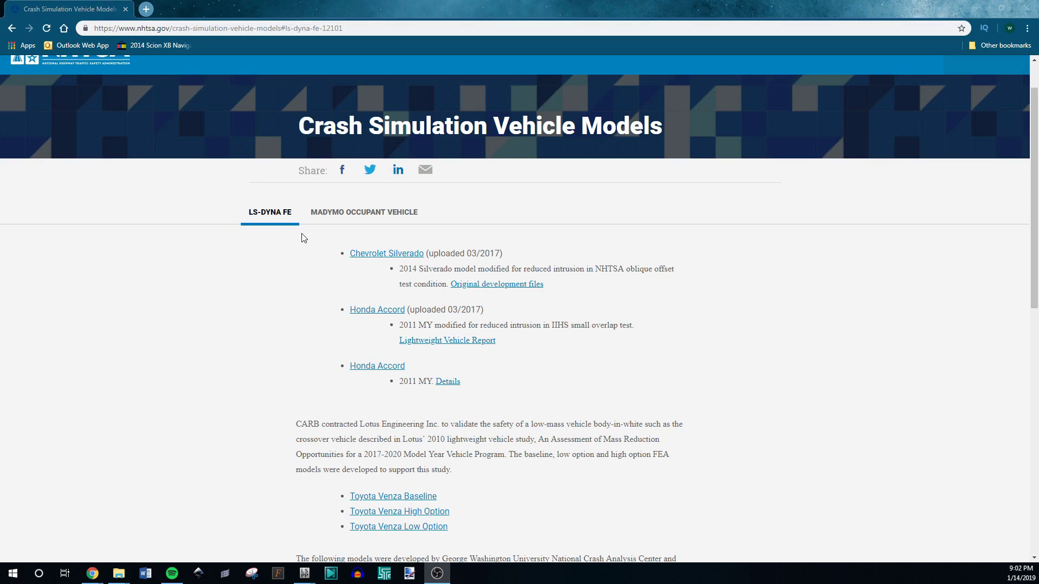
scroll(250, 155, "down", 2)
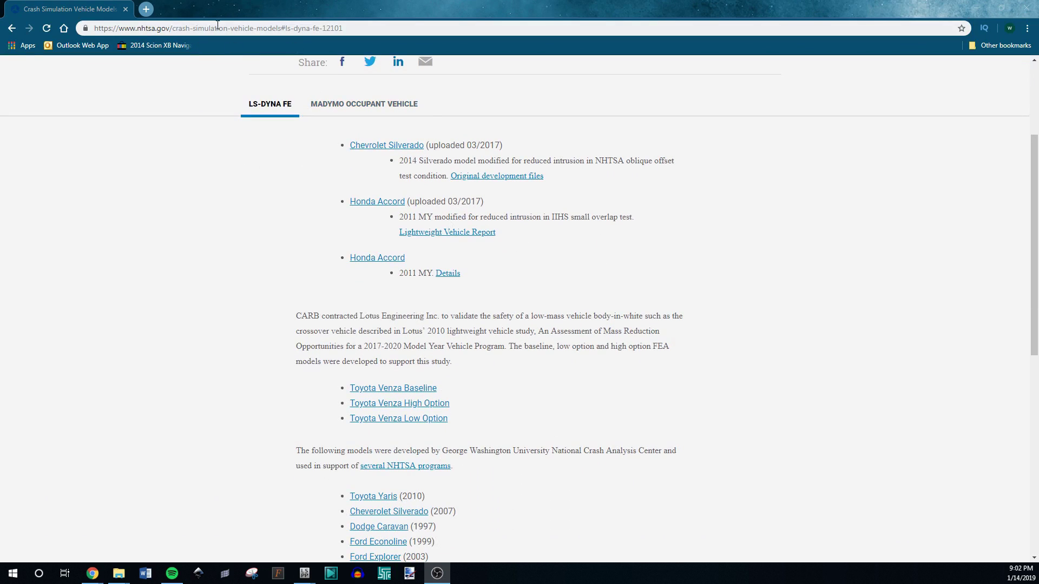
scroll(297, 209, "up", 3)
scroll(382, 250, "down", 1)
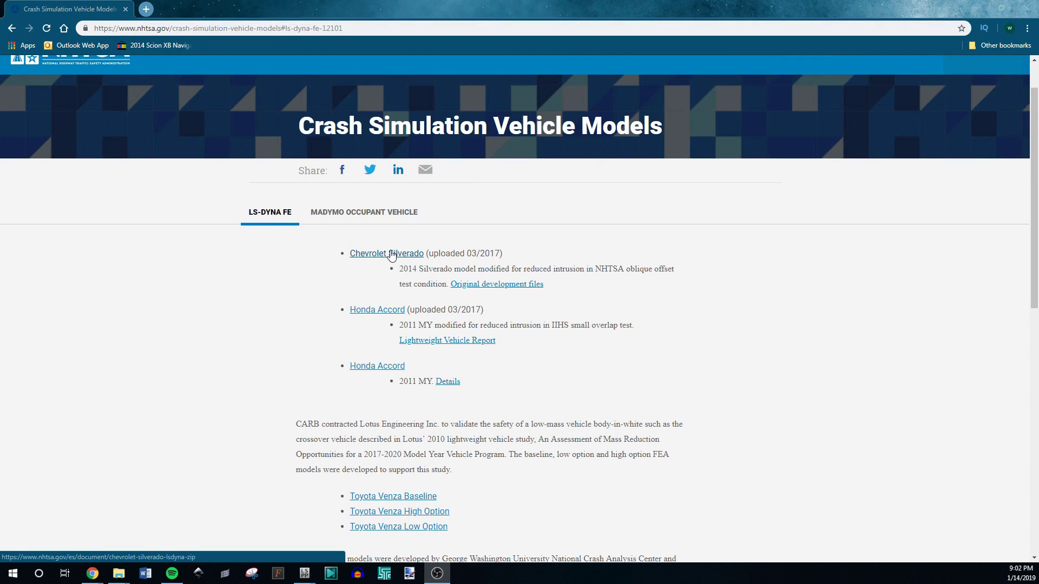
scroll(392, 254, "down", 2)
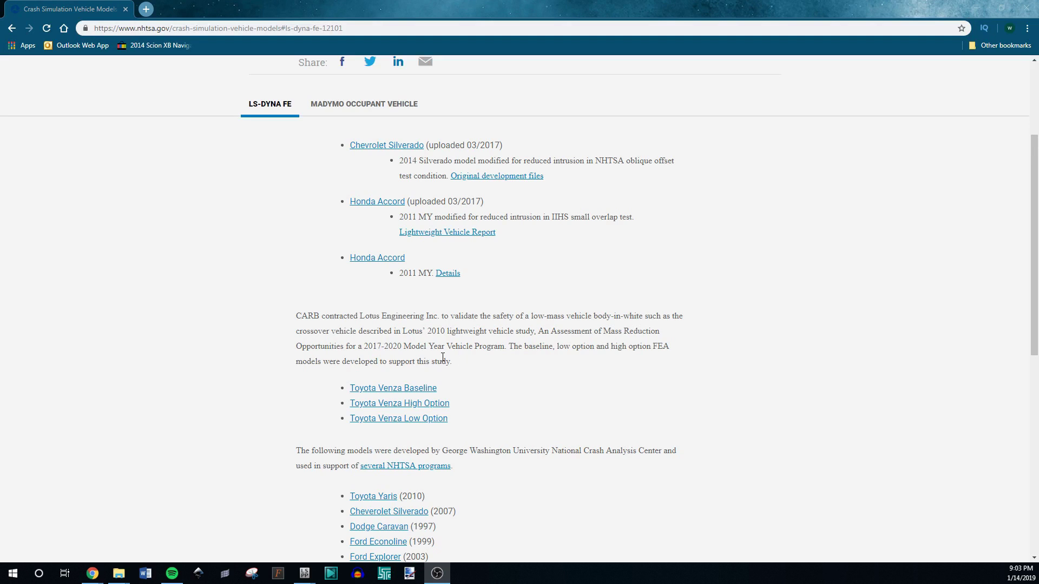
scroll(449, 349, "up", 3)
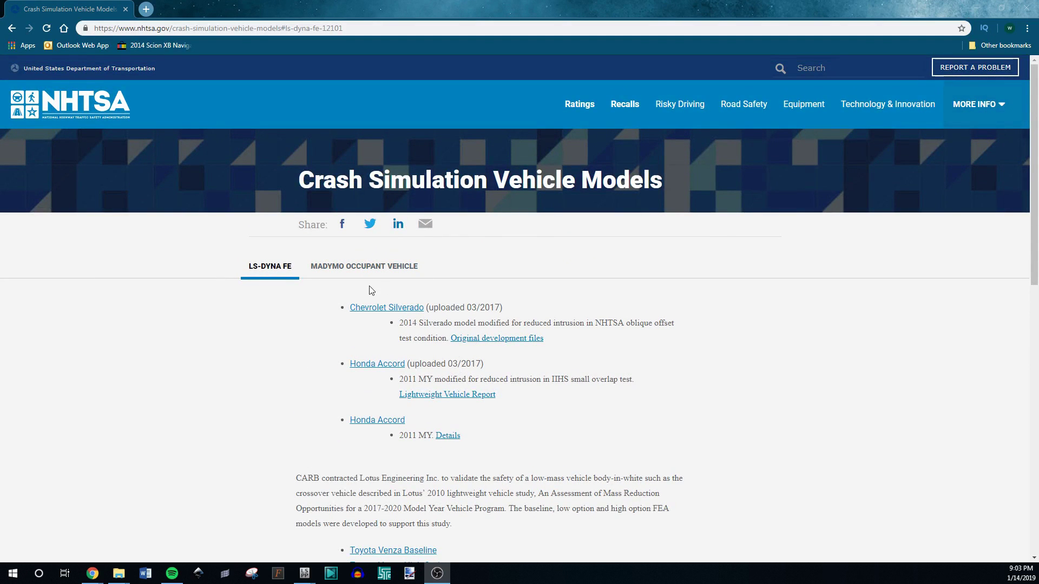
scroll(382, 315, "down", 1)
scroll(382, 315, "down", 3)
scroll(406, 184, "down", 3)
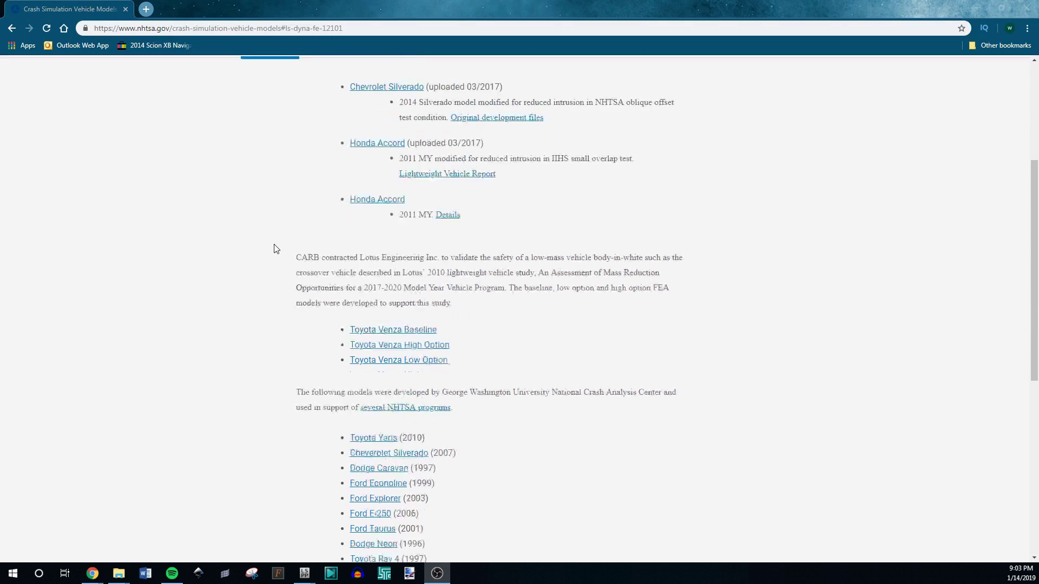
Download the 2014 Chevrolet Silverado model (uploaded 03/2017) from the LS-DYNA FE list
scroll(411, 270, "up", 4)
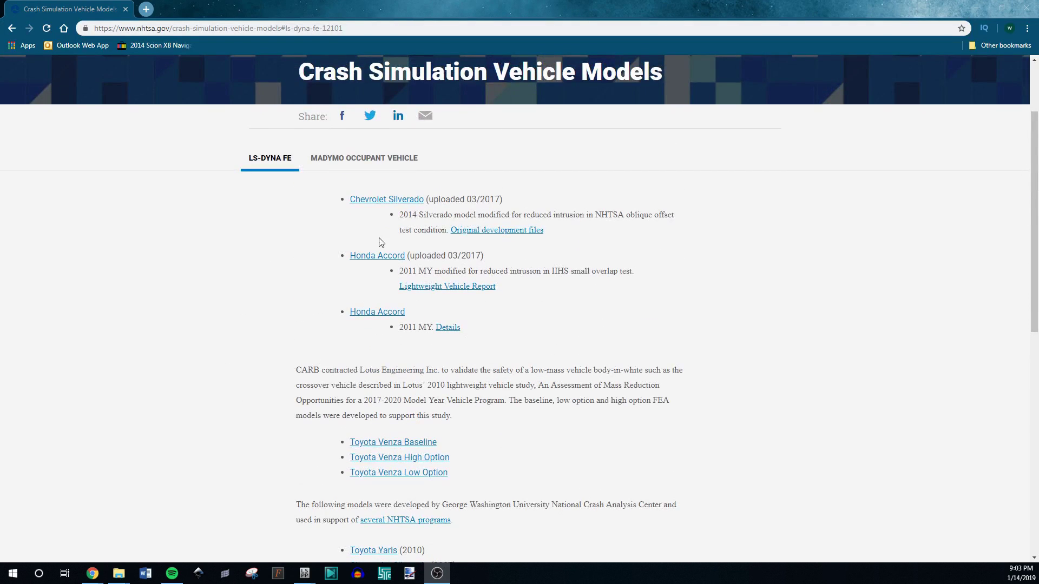
left_click(395, 201)
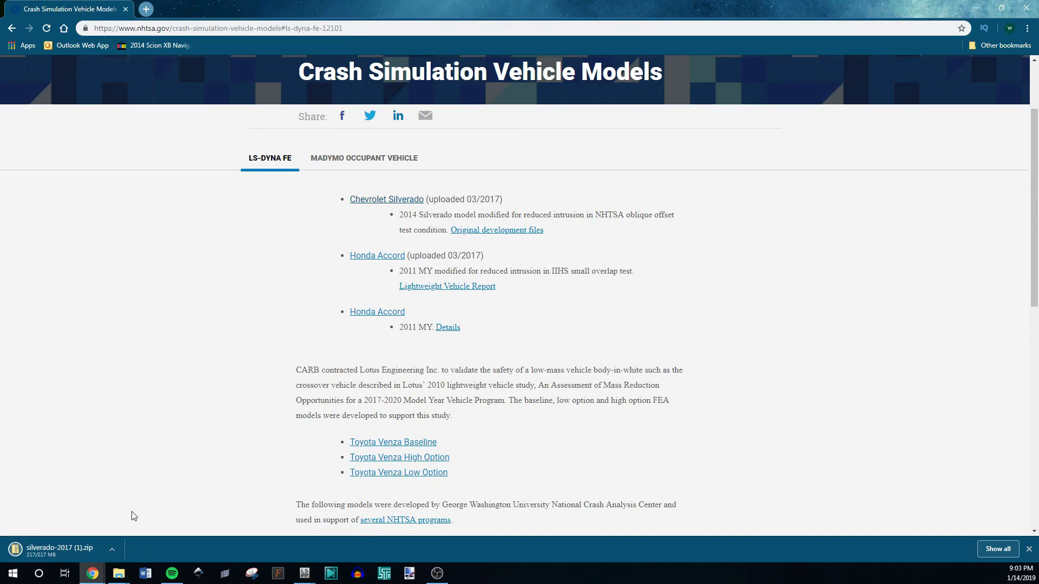
Switch to File Explorer at 4_Models and open Readme.doc from the BASELINE folder of SILVERADO-2017
mouse_move(118, 573)
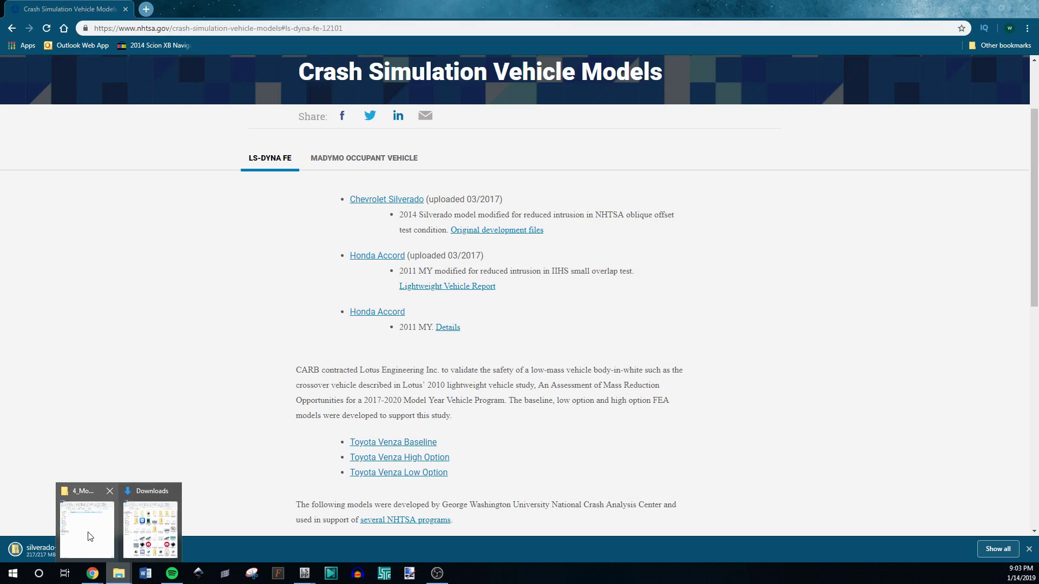
left_click(154, 515)
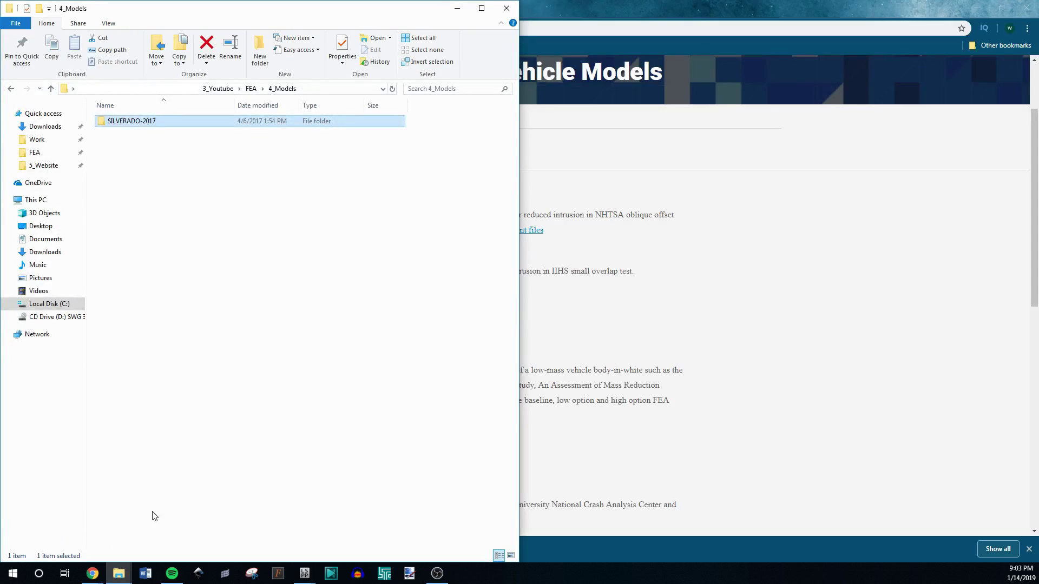
double_click(145, 125)
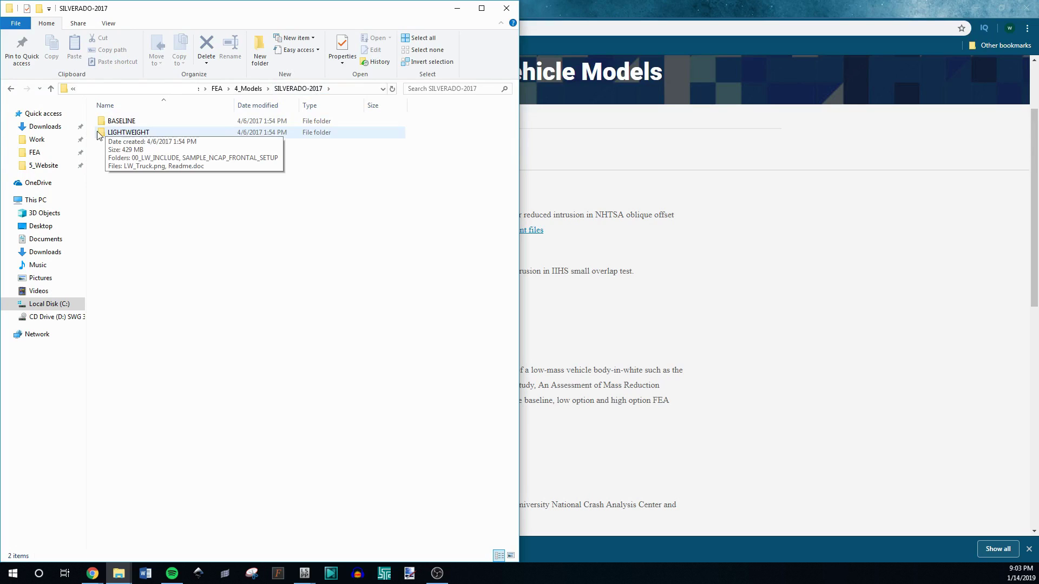
double_click(122, 122)
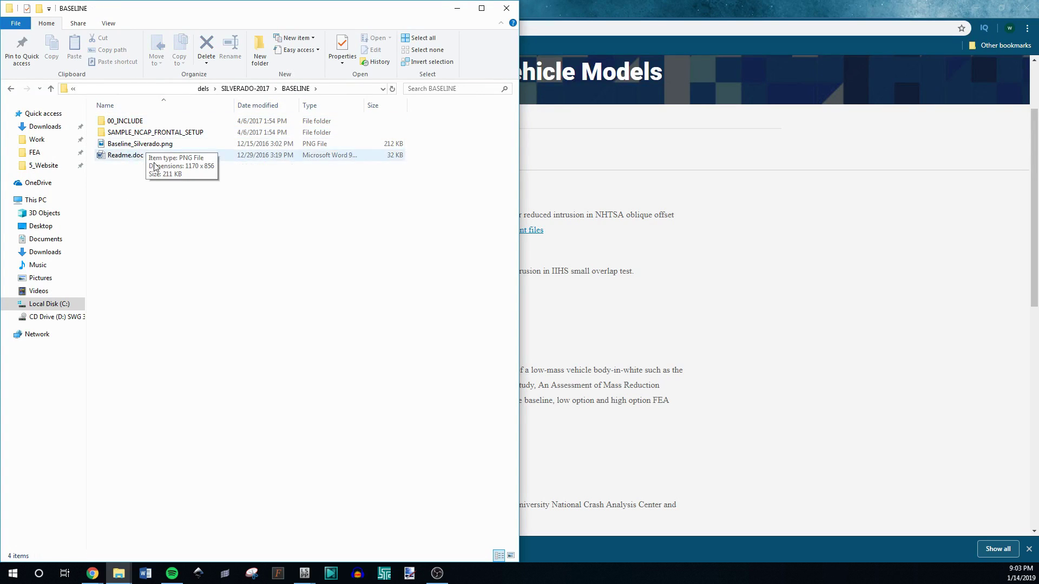
double_click(123, 156)
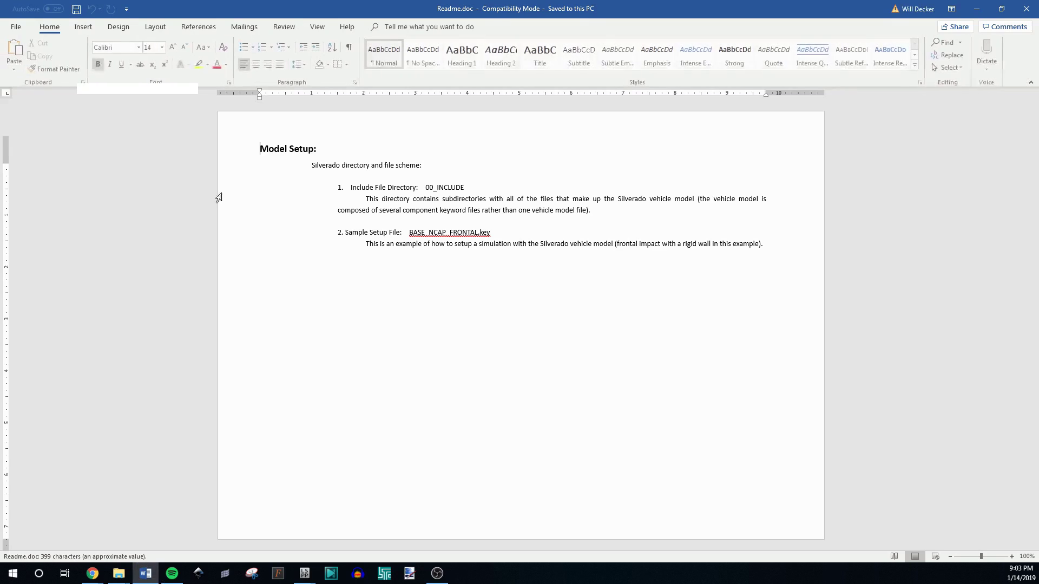
Place the Readme document side by side with the file window and reduce its zoom to 80%
key("super+Right")
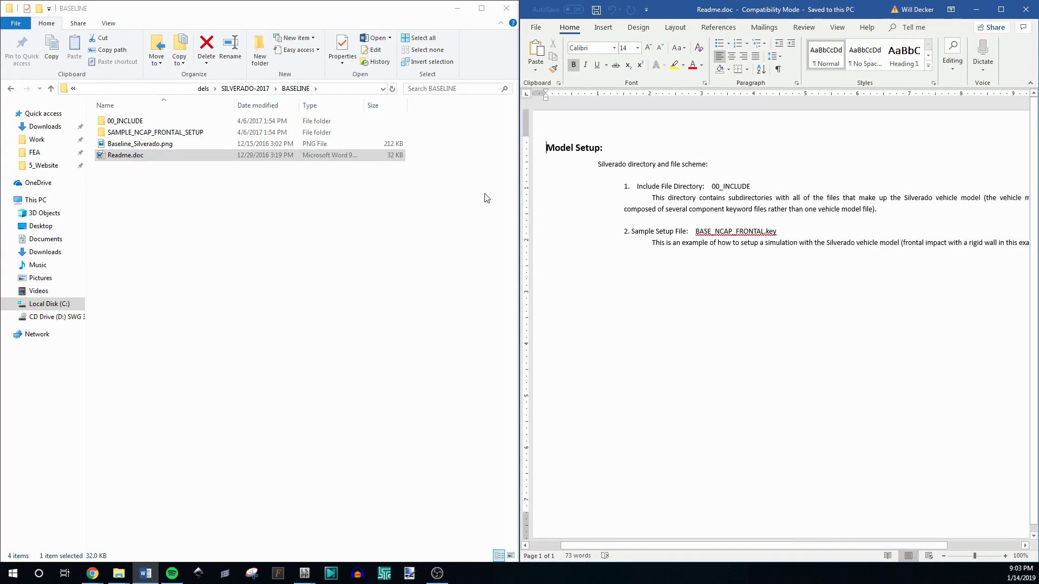
mouse_move(782, 546)
left_mouse_down()
mouse_move(814, 546)
mouse_move(779, 543)
left_mouse_up()
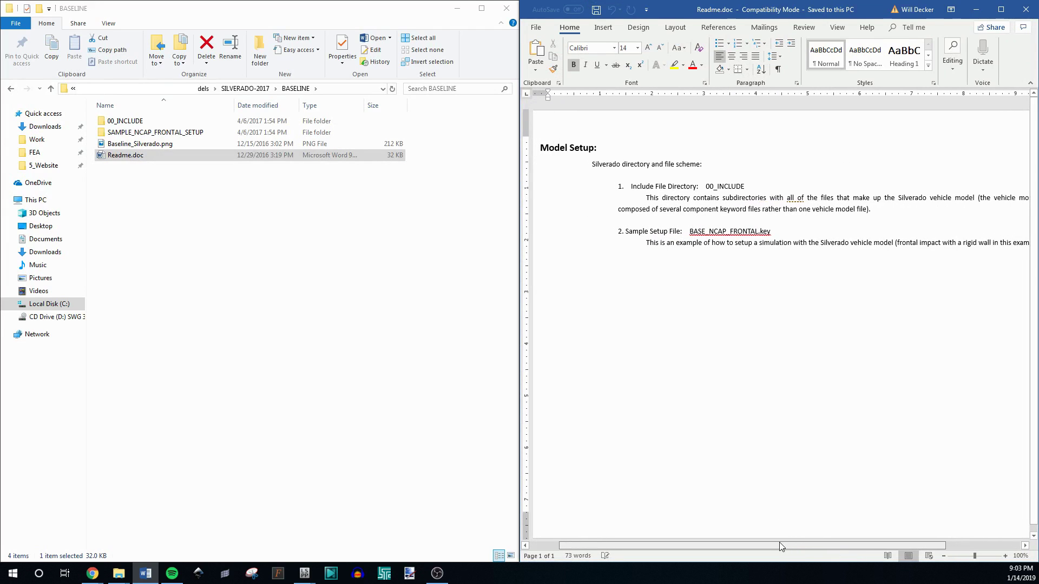
scroll(773, 372, "down", 2, "ctrl")
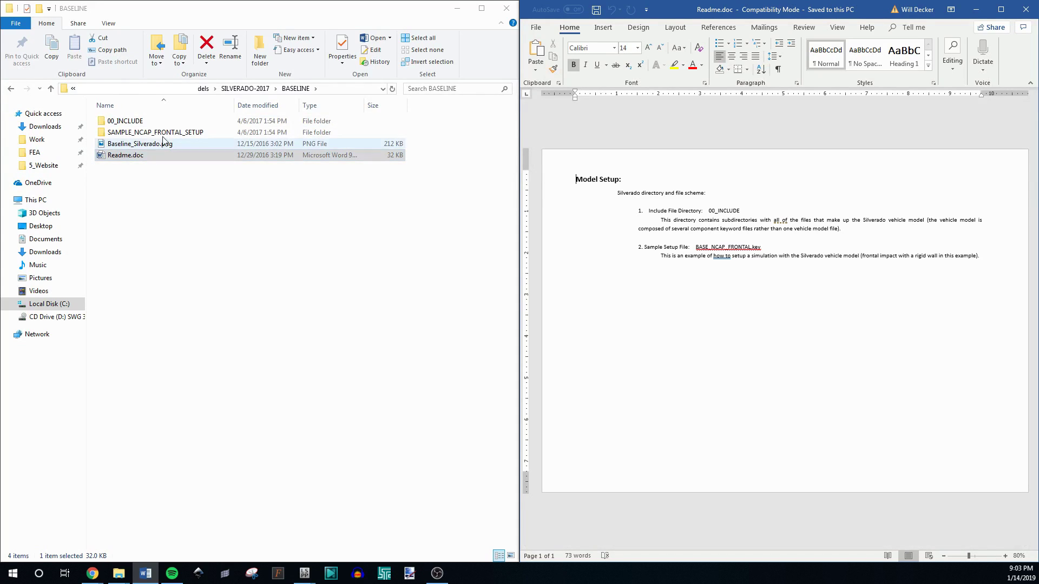
Check the component subfolders in 00_INCLUDE, then go to the BASELINE folder inside SAMPLE_NCAP_FRONTAL_SETUP
double_click(145, 121)
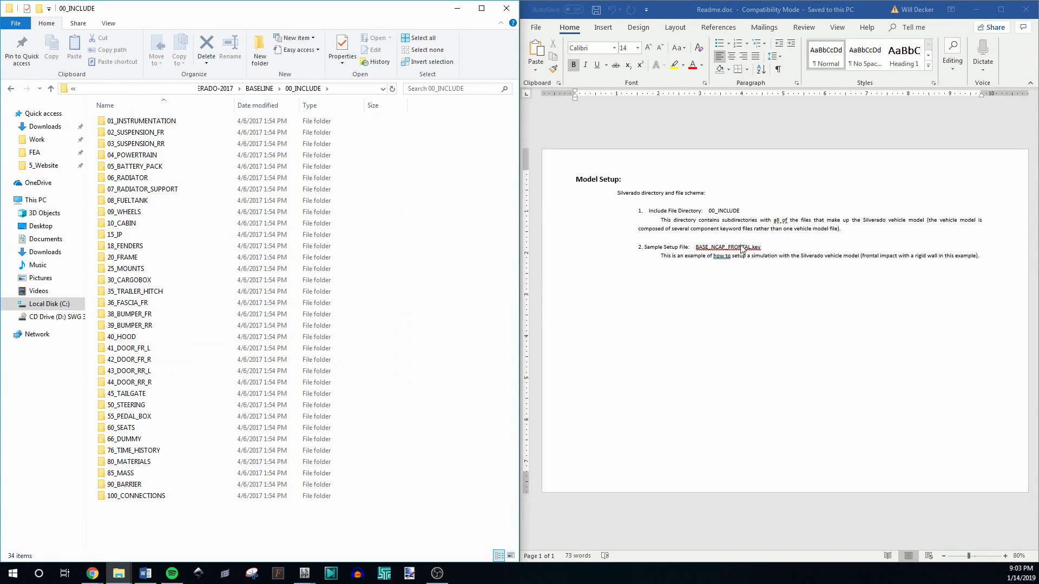
left_click(256, 89)
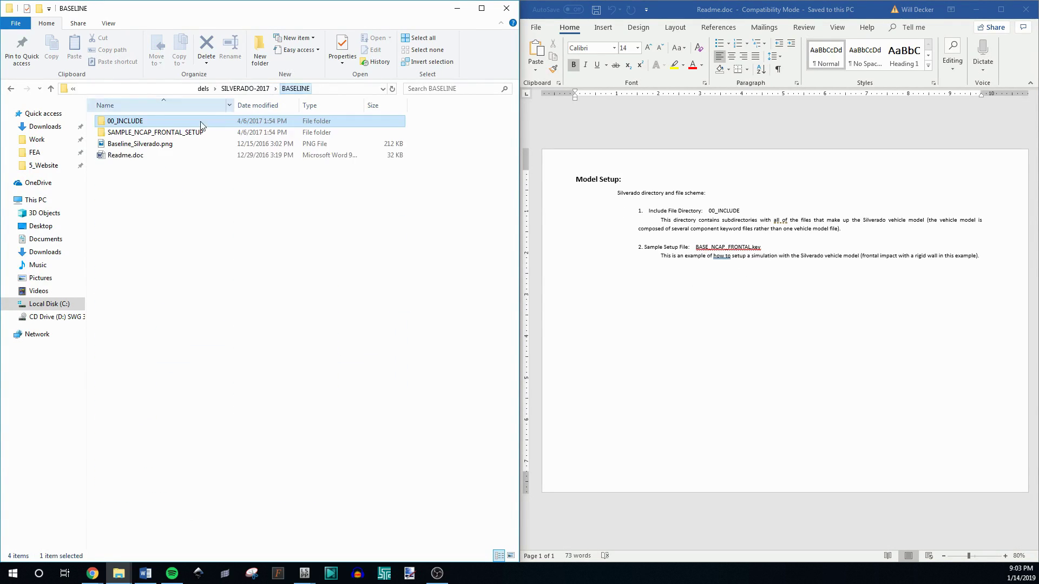
double_click(145, 133)
double_click(151, 125)
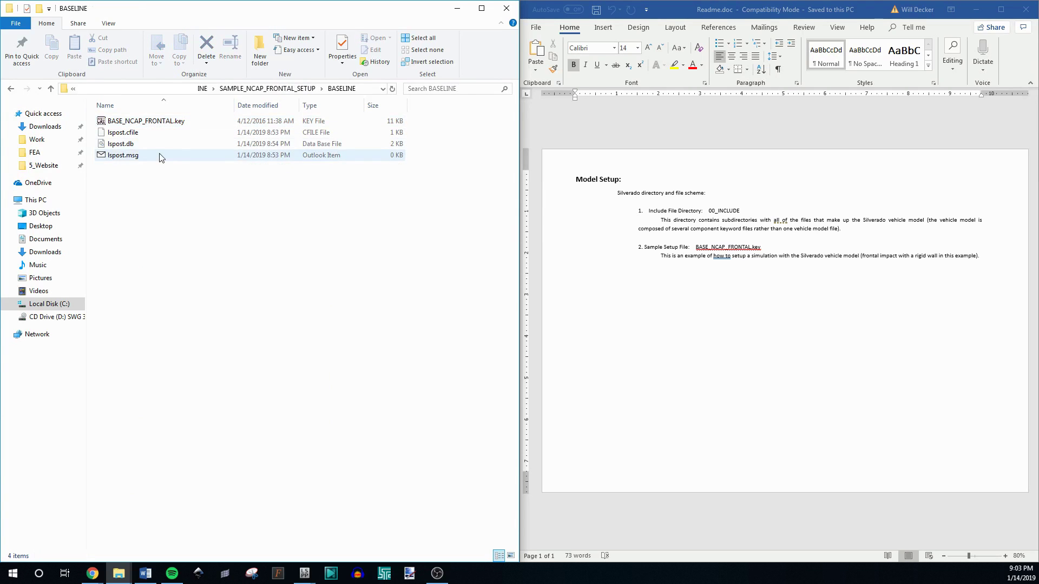
Open BASE_NCAP_FRONTAL.key in CAxEdit and place the editor side by side with the Readme document
double_click(112, 120)
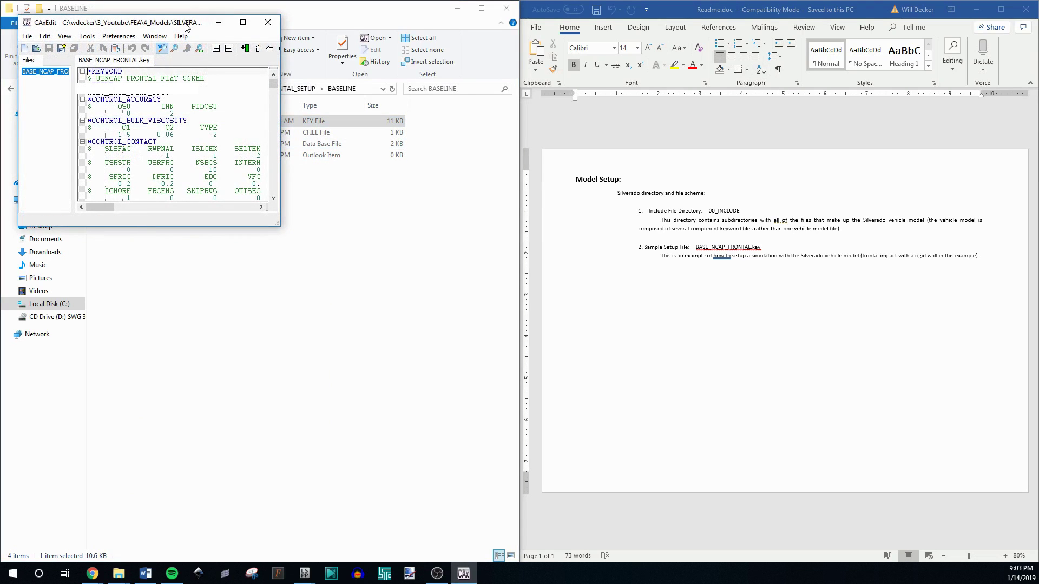
left_click_drag(189, 23, 518, 81)
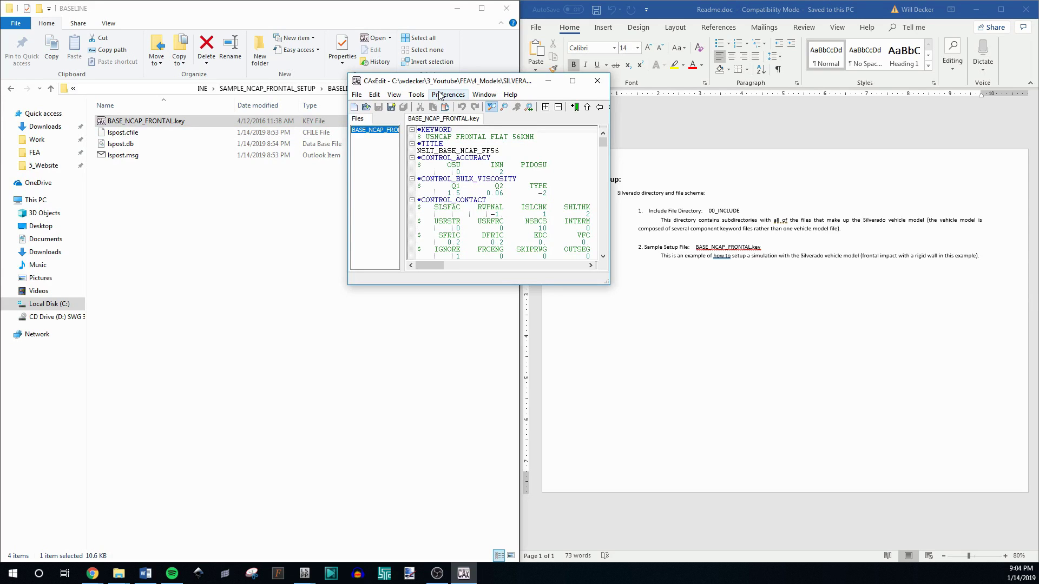
key("super+Left")
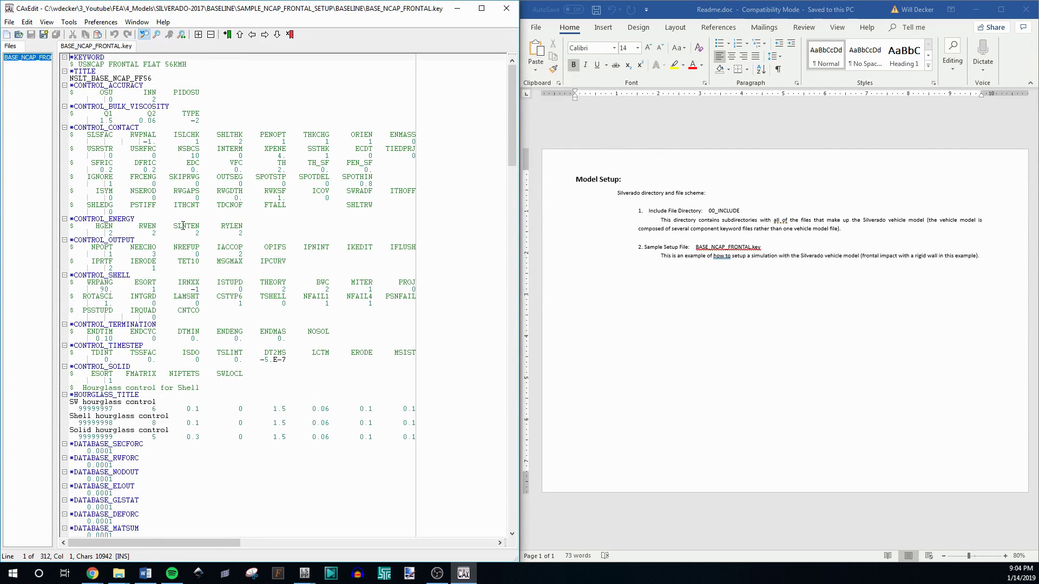
Examine the control, database and contact keywords and the component INCLUDE paths in BASE_NCAP_FRONTAL.key, then close the editor
scroll(157, 212, "down", 20)
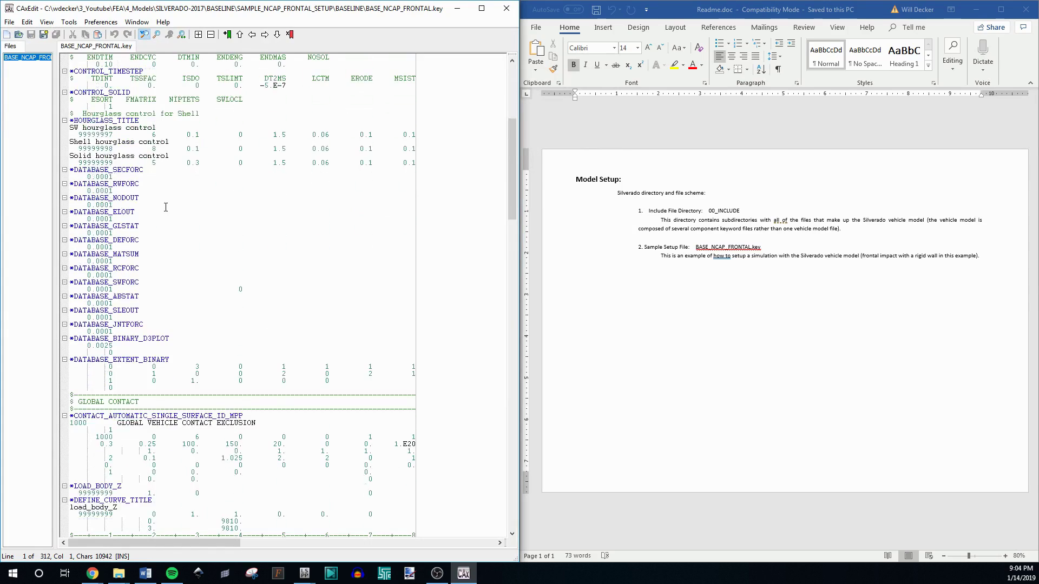
scroll(170, 215, "up", 15)
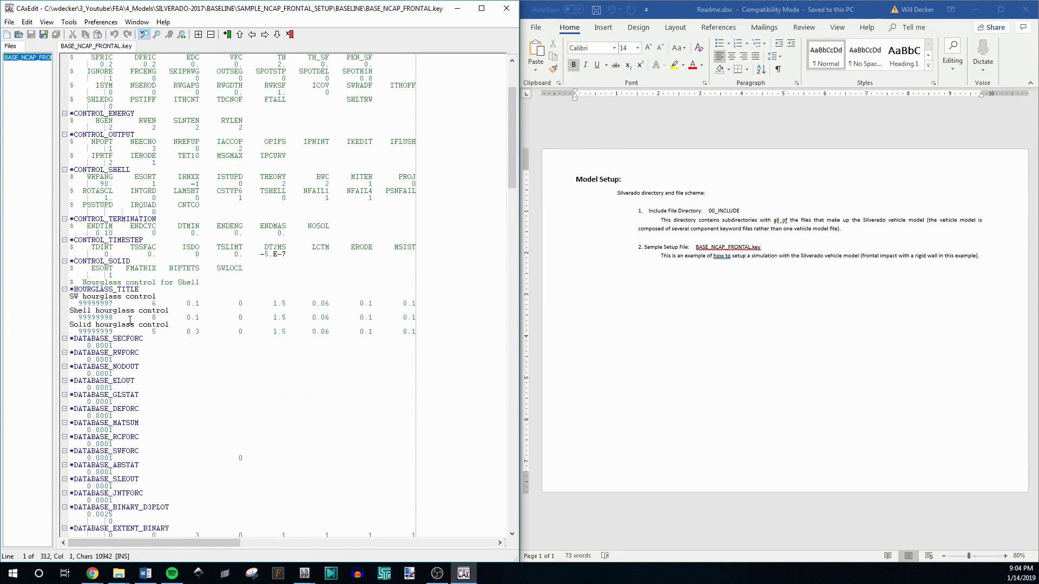
scroll(136, 368, "up", 5)
scroll(120, 235, "down", 20)
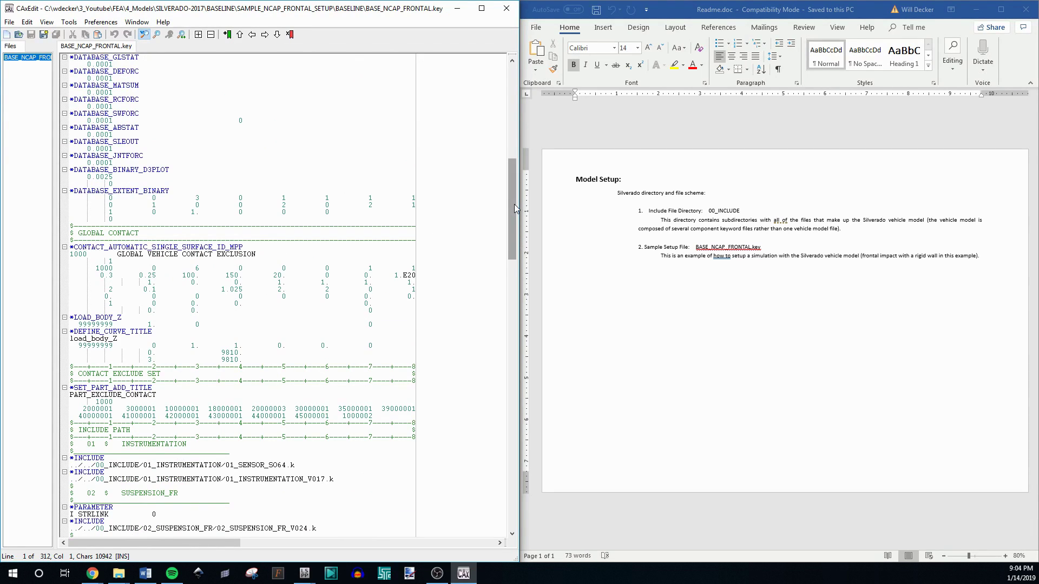
left_click_drag(514, 204, 501, 302)
scroll(212, 187, "up", 3)
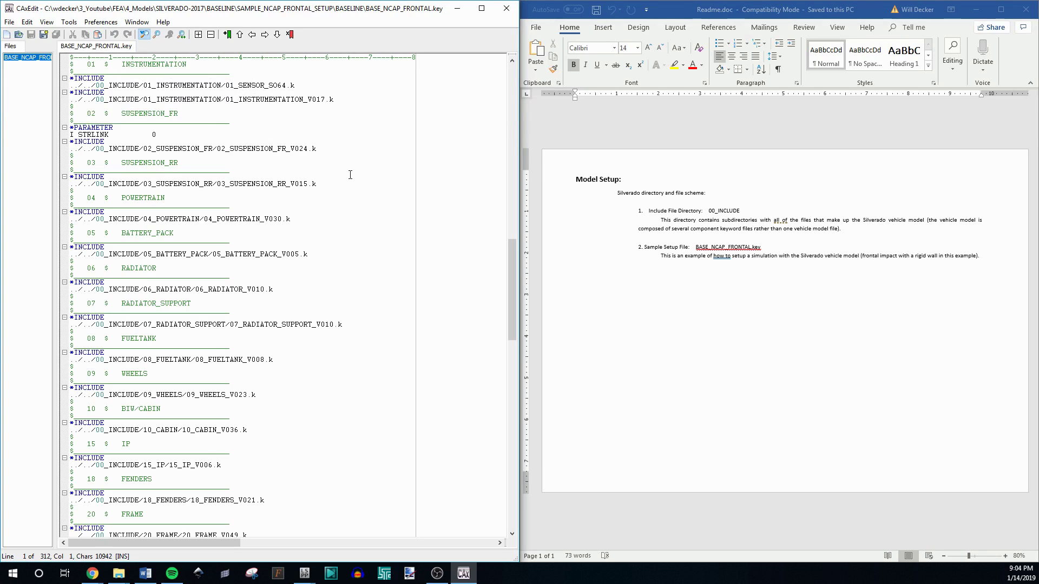
scroll(350, 174, "down", 20)
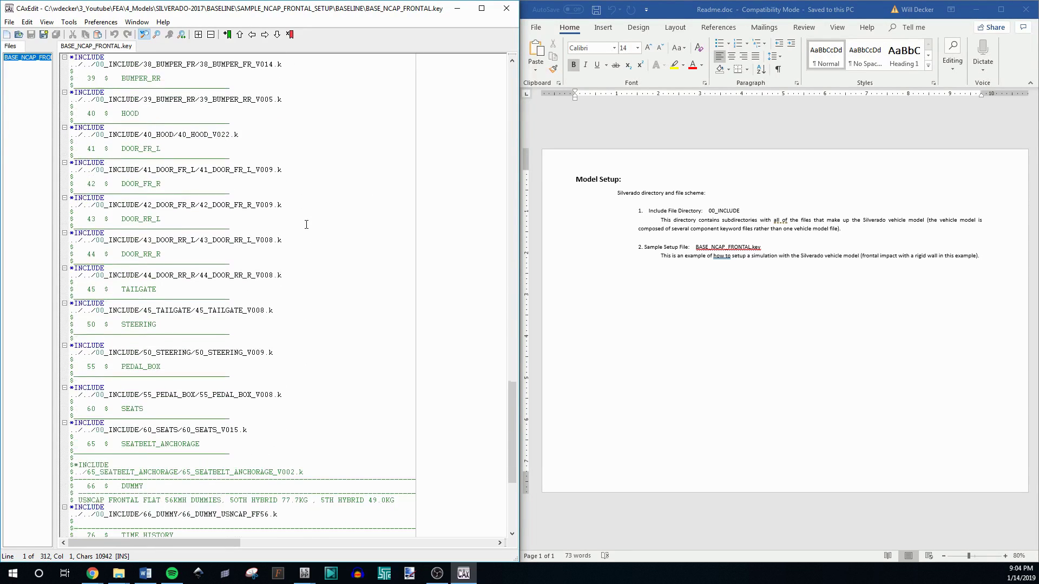
scroll(306, 224, "down", 10)
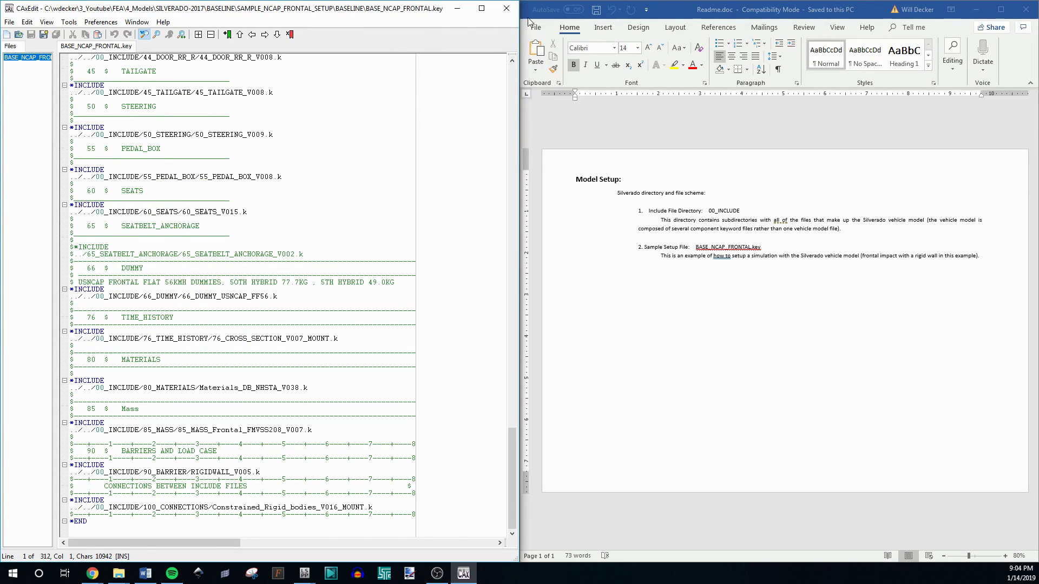
left_click(506, 8)
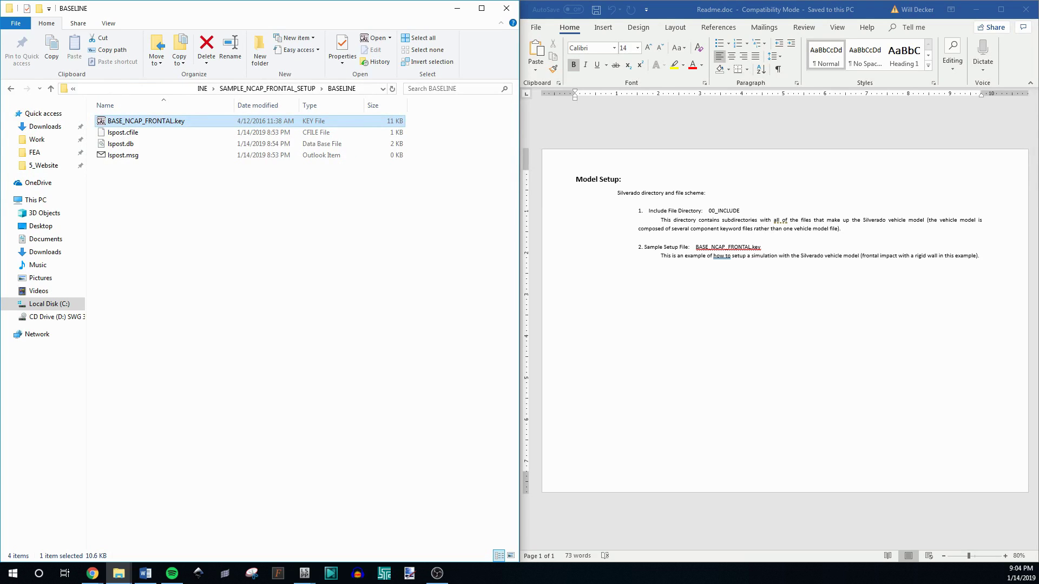
Load BASE_NCAP_FRONTAL.key from the BASELINE setup folder into LS-PrePost and bring up its window
key("alt+Tab")
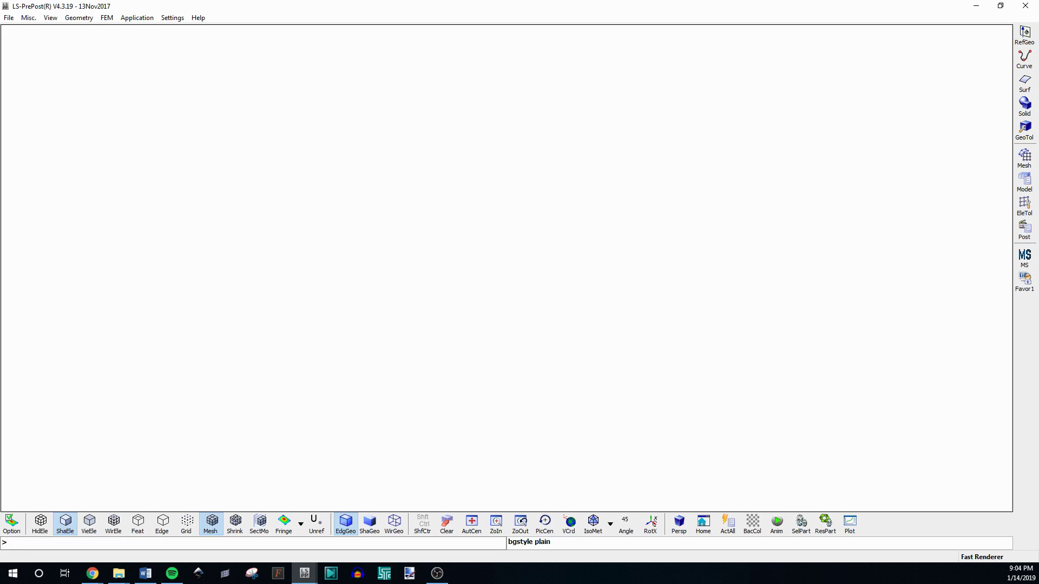
key("alt+Tab")
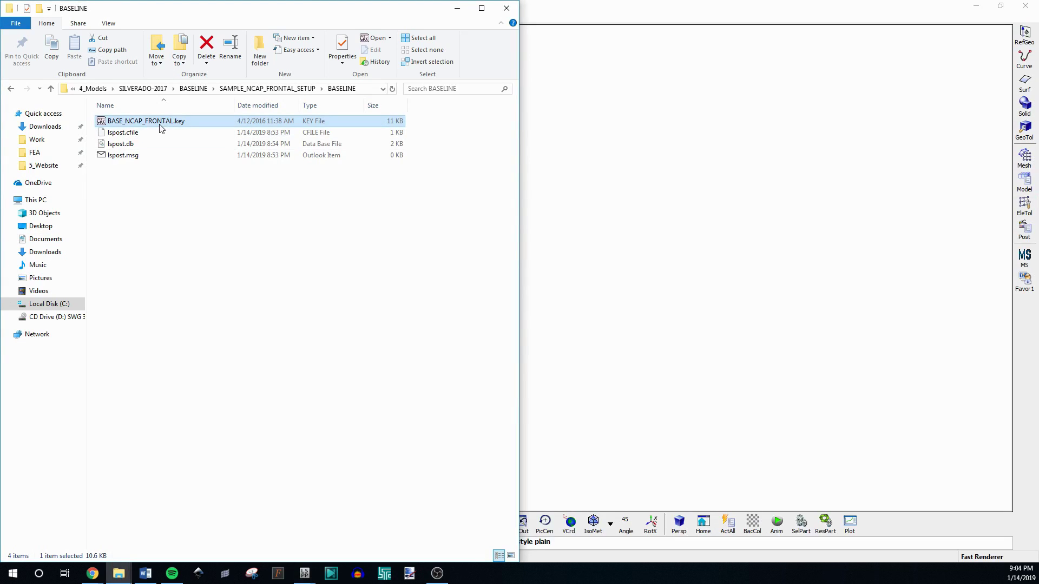
left_click_drag(160, 128, 647, 142)
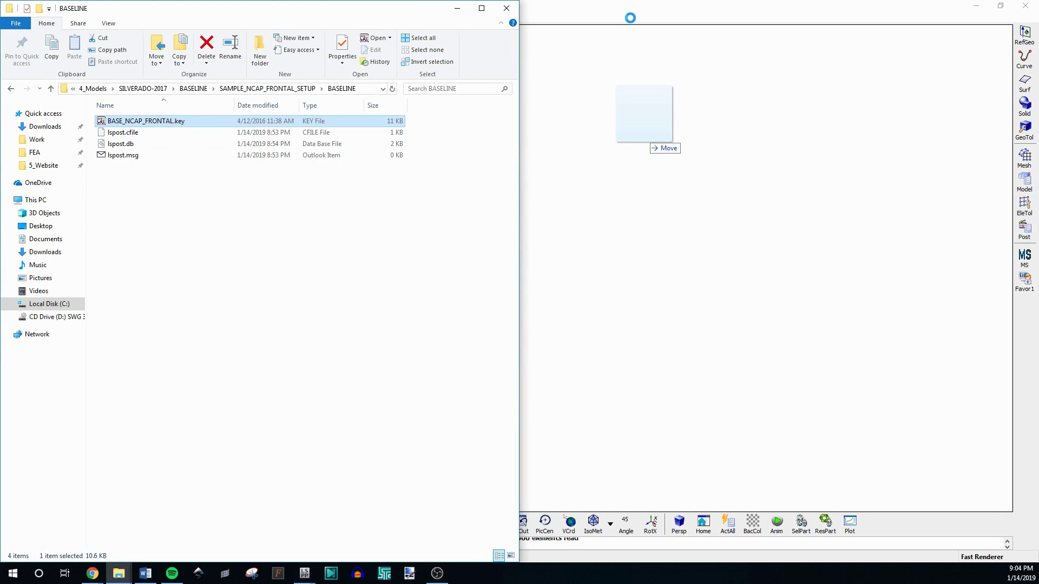
left_click(306, 575)
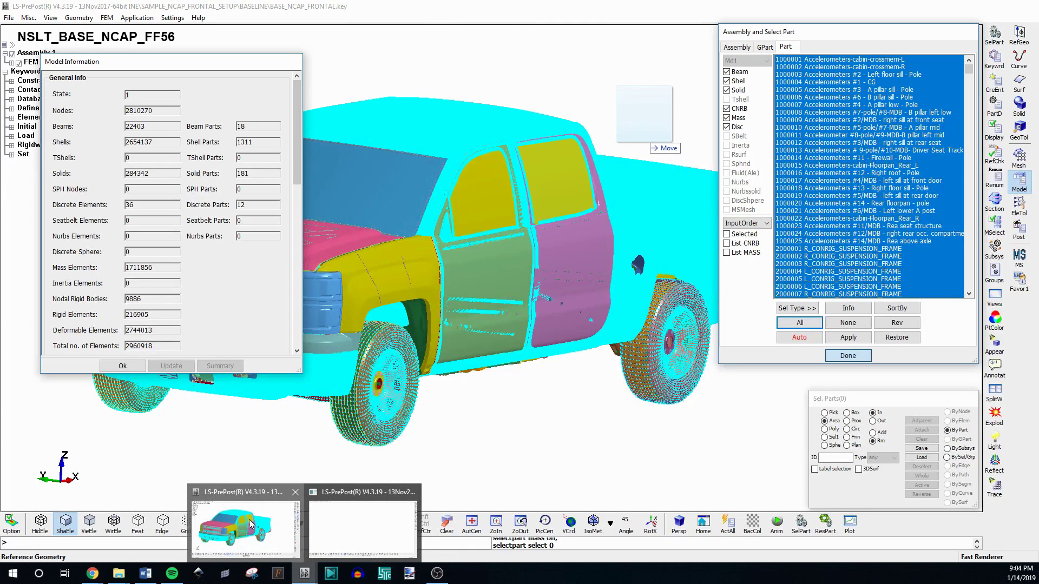
Bring up the LS-PrePost window with the truck model and examine its exterior and the bed side around the fuel filler
left_click(250, 525)
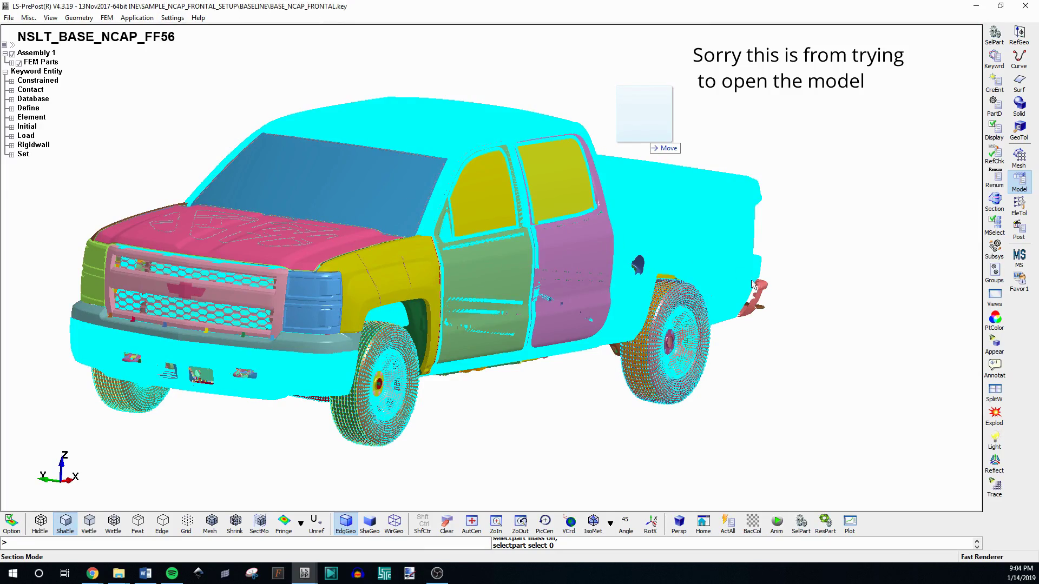
left_click_drag(750, 280, 668, 263, "shift")
scroll(667, 261, "up", 5, "shift")
scroll(592, 221, "up", 4, "shift")
scroll(592, 220, "up", 8)
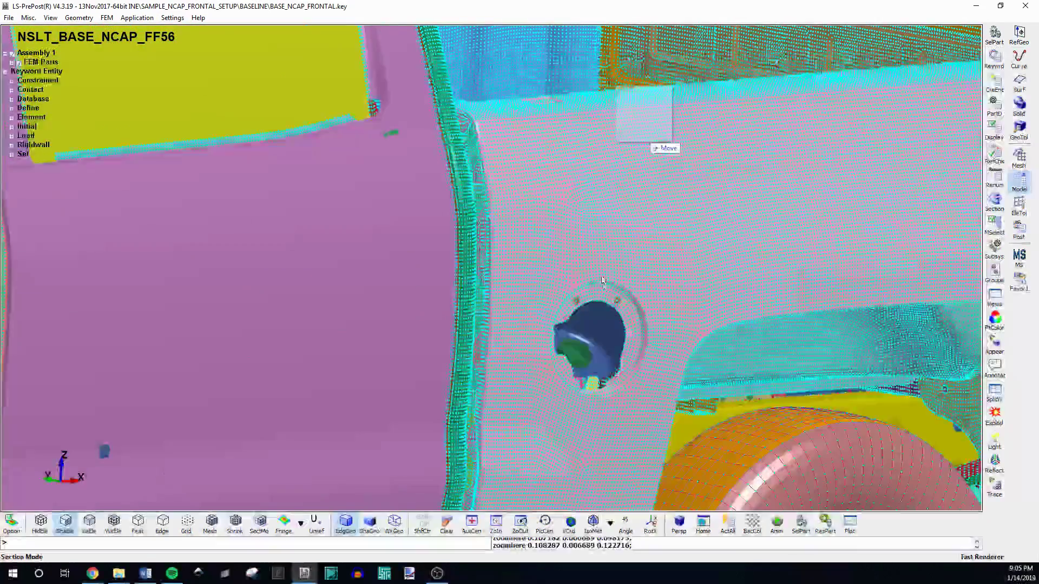
scroll(588, 326, "down", 3)
scroll(588, 326, "down", 3, "shift")
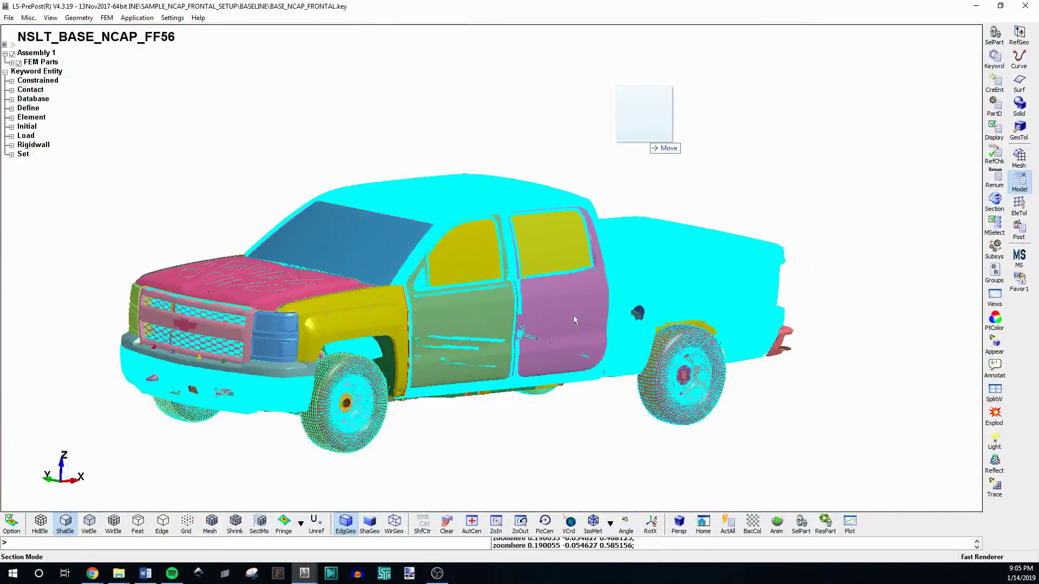
left_click_drag(357, 243, 455, 287, "shift")
left_click_drag(329, 222, 451, 352, "shift")
scroll(451, 352, "up", 2, "shift")
scroll(371, 386, "down", 2)
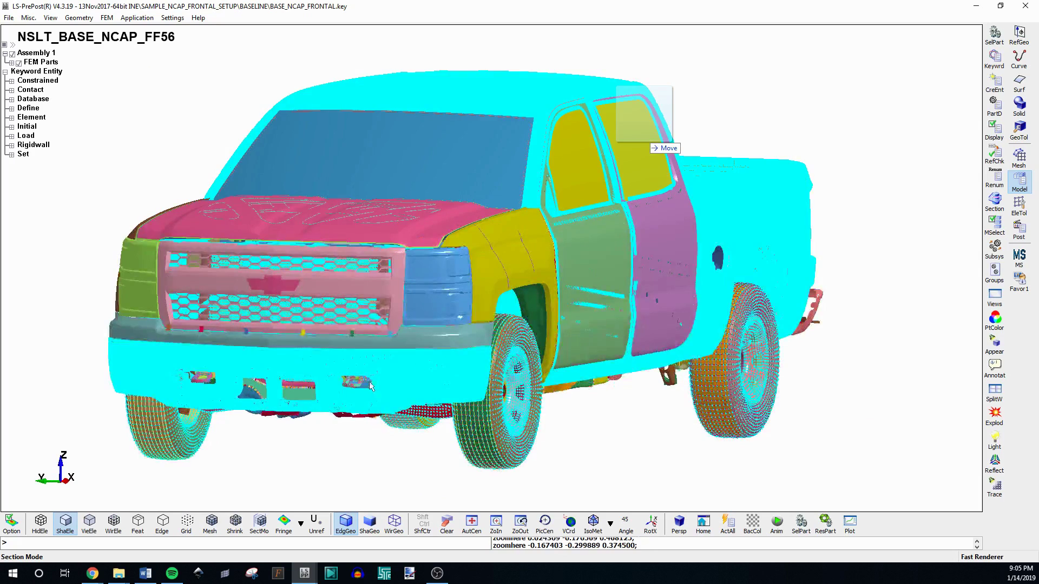
Open part selection, hide the beam, shell, solid, CNRB and discrete elements, and examine the mass elements alone
left_click(994, 34)
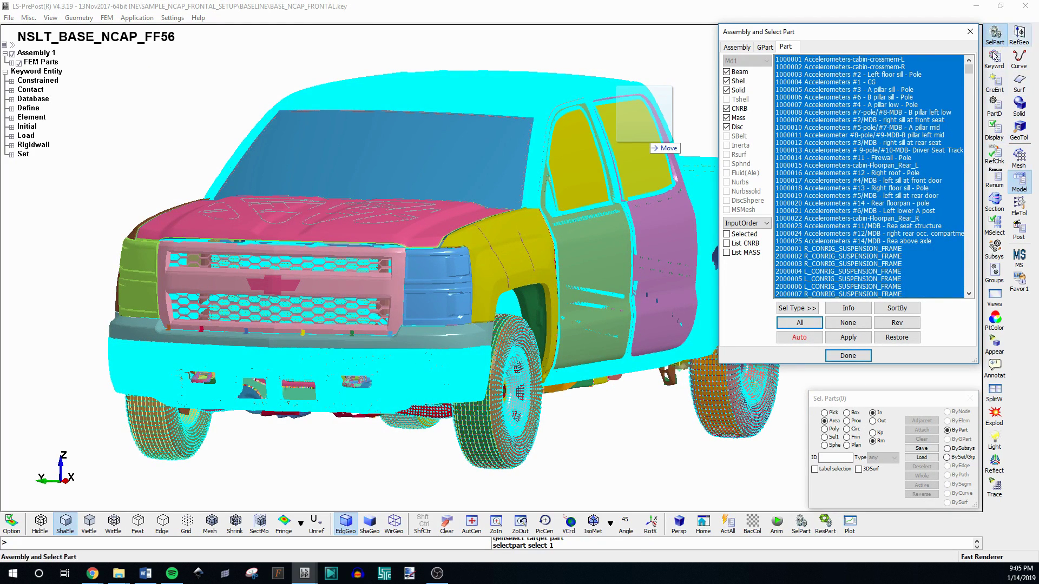
left_click(726, 118)
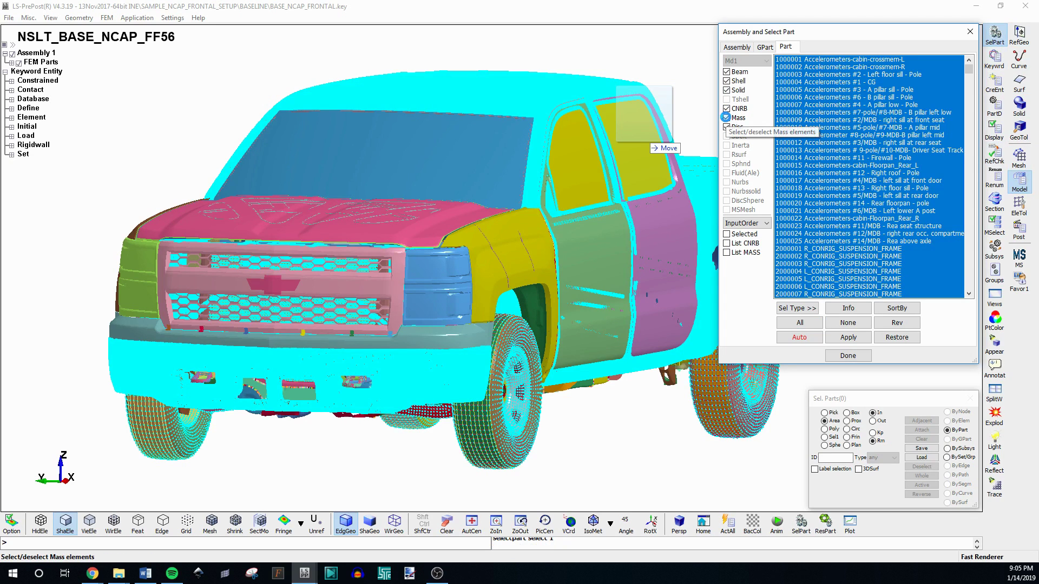
left_click(727, 109)
left_click(727, 89)
left_click(727, 81)
left_click(727, 72)
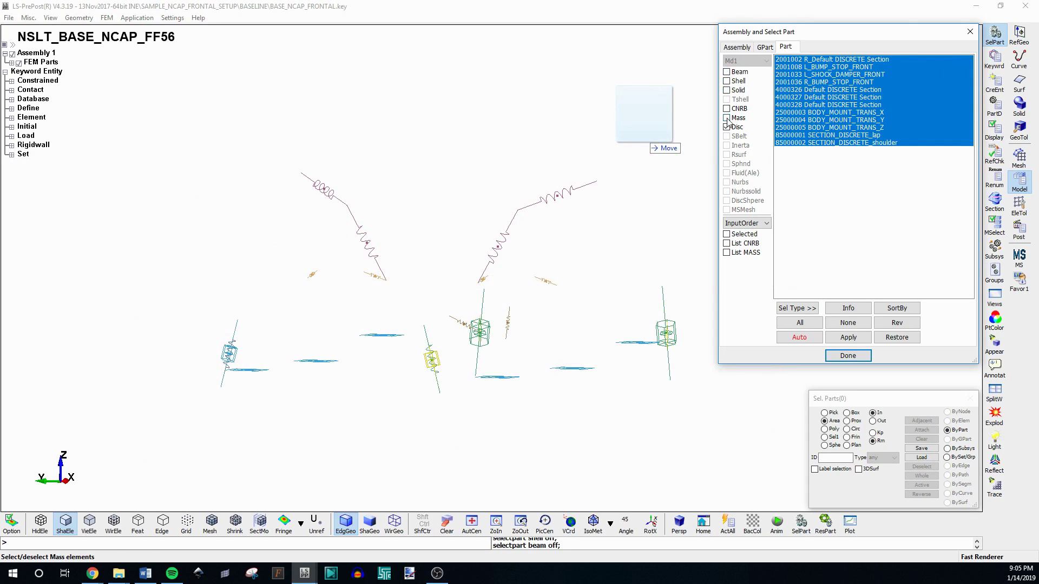
left_click(727, 126)
left_click(726, 118)
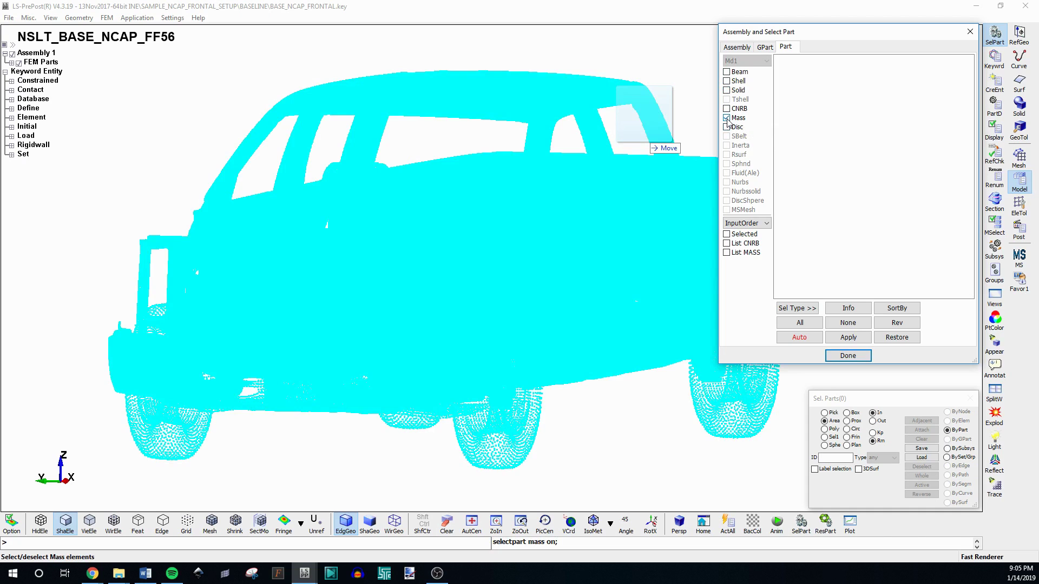
scroll(549, 210, "down", 5)
scroll(541, 303, "up", 3)
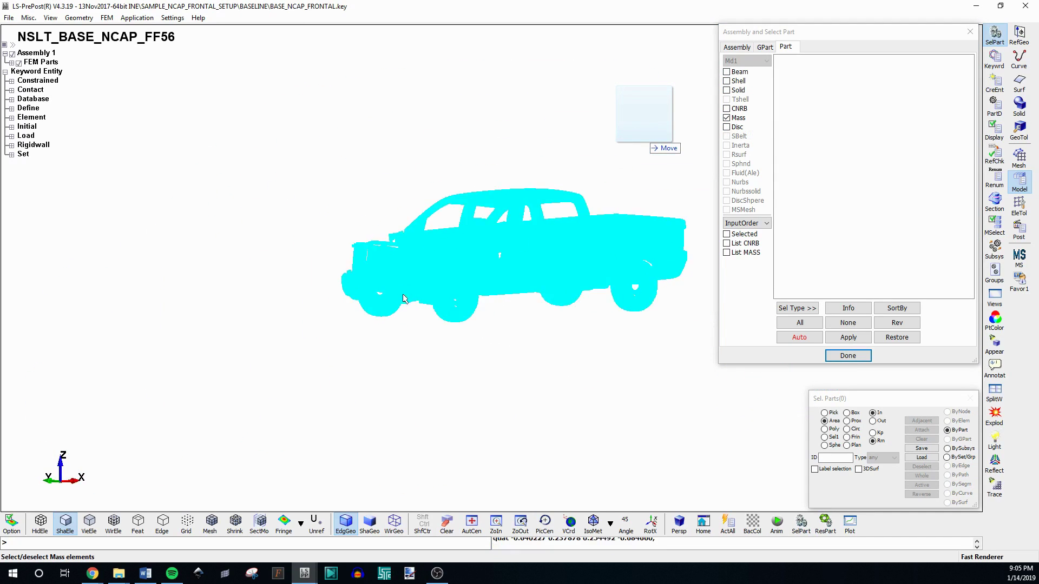
scroll(528, 263, "up", 3)
Show the nodal rigid body, discrete, solid, shell and beam elements again together with the mass elements
left_click(727, 108)
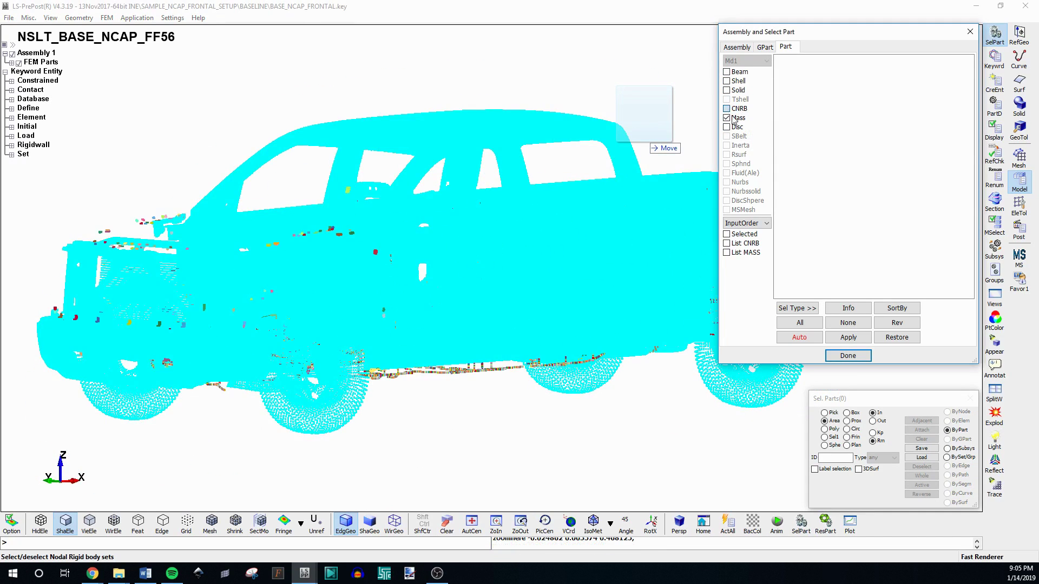
left_click(727, 90)
left_click(727, 80)
left_click(727, 72)
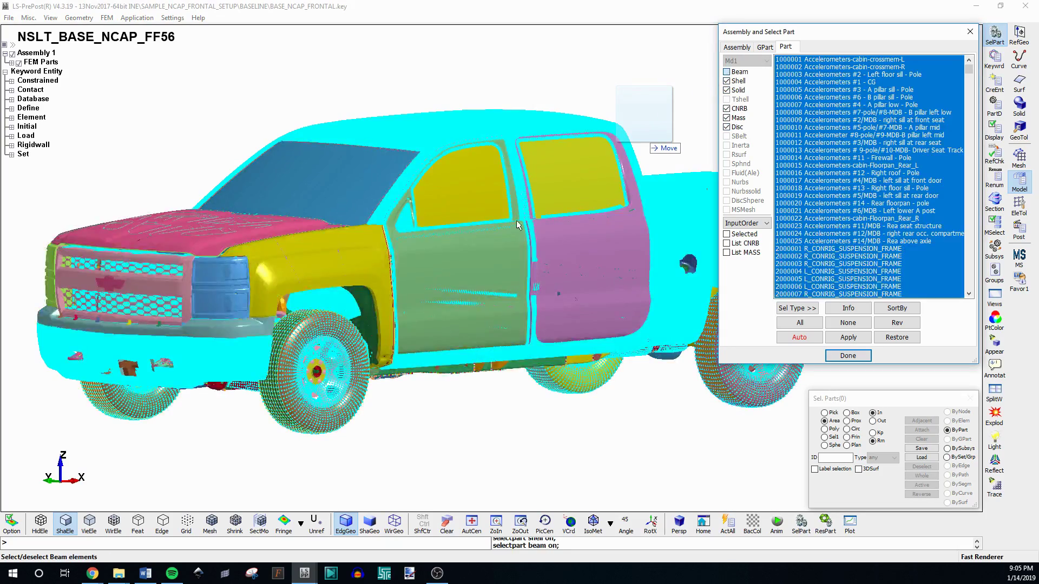
Examine how the mass elements cover the body, from the bed side and underbody to the whole truck
left_click_drag(514, 222, 468, 227, "shift")
scroll(469, 231, "down", 2)
scroll(570, 230, "up", 8)
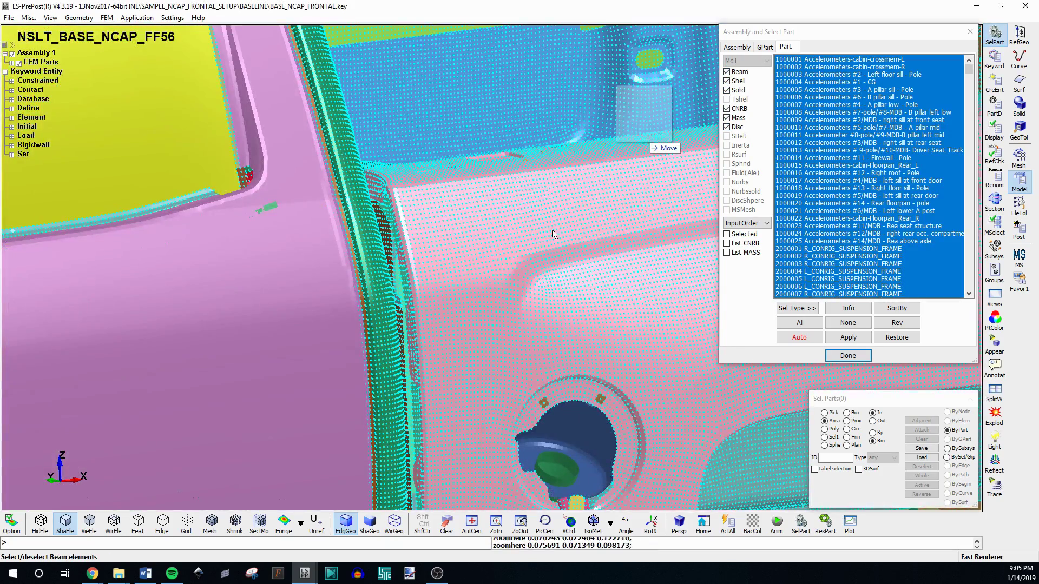
scroll(462, 223, "down", 8)
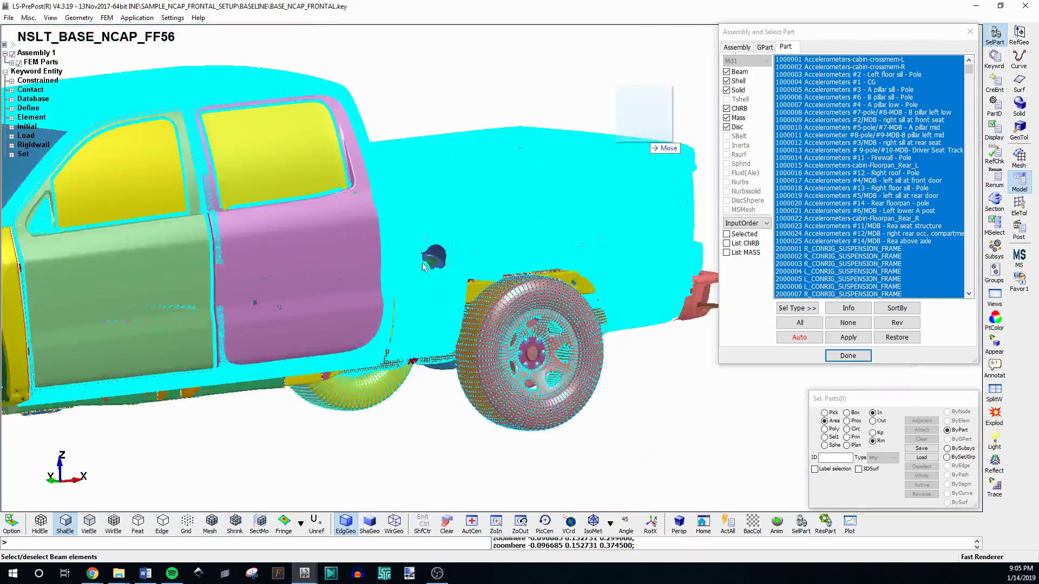
left_click_drag(361, 257, 441, 169)
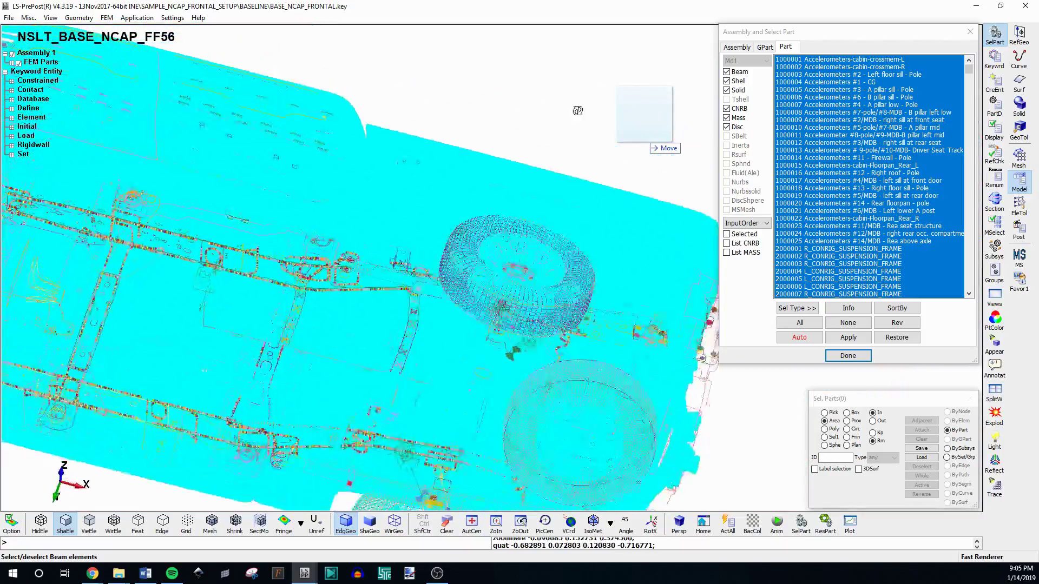
left_click_drag(578, 111, 649, 336, "shift")
scroll(647, 335, "down", 3)
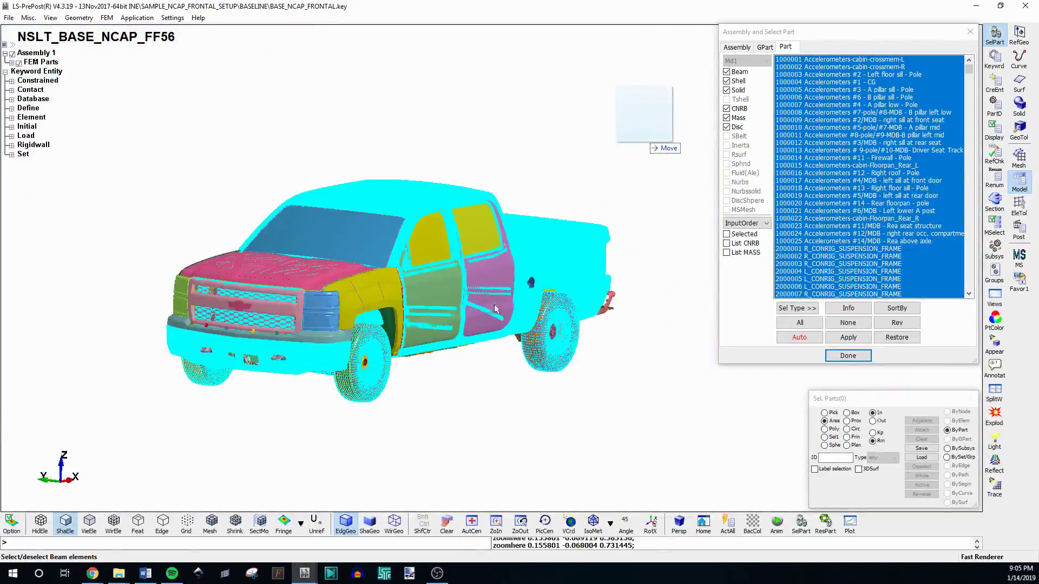
scroll(320, 306, "up", 1)
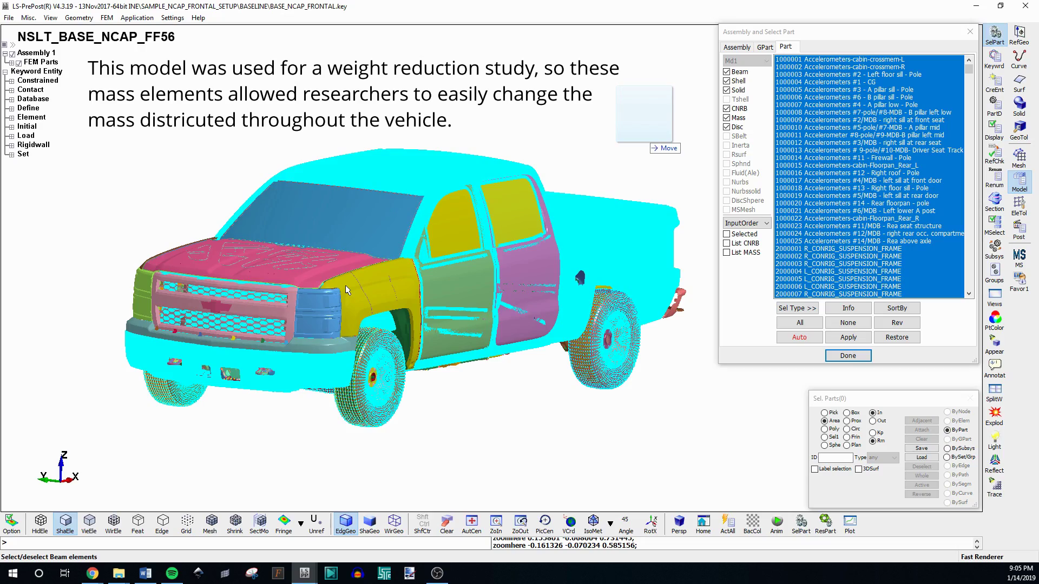
scroll(496, 272, "up", 5)
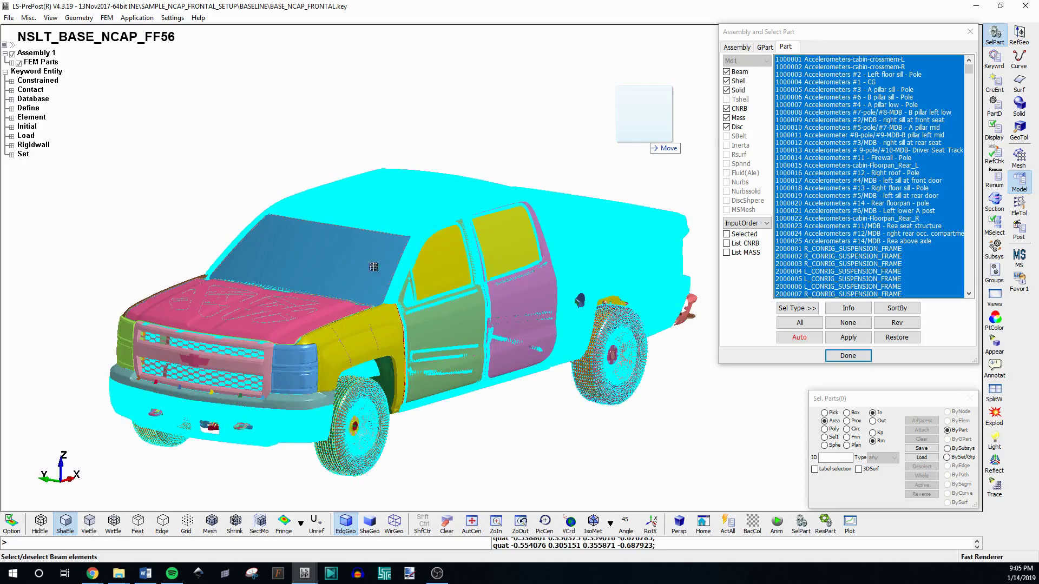
left_click_drag(374, 267, 351, 299, "ctrl")
scroll(622, 302, "up", 3)
scroll(625, 298, "down", 1)
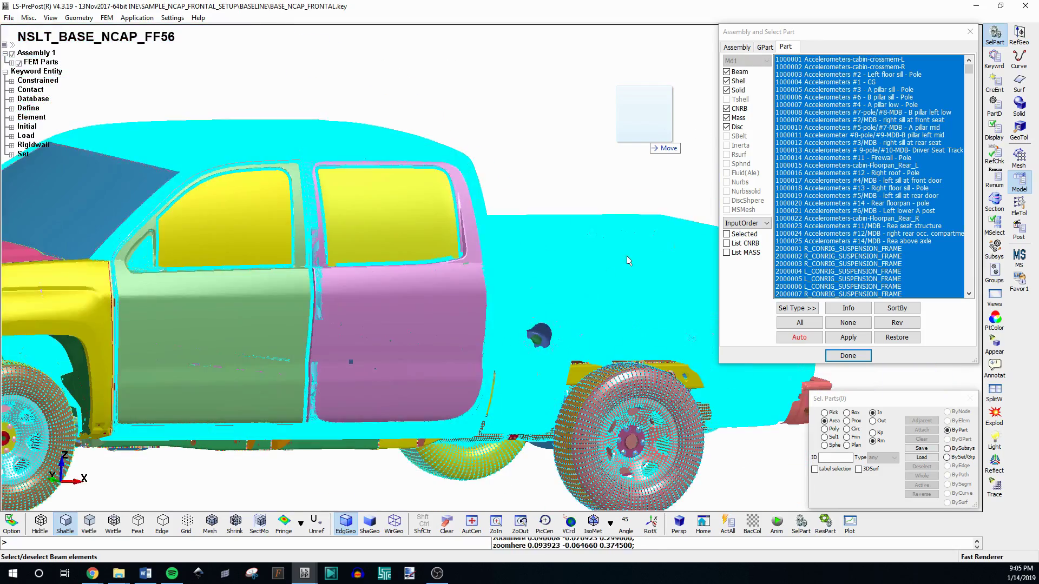
Hide the mass elements and check the part colors on the truck's cab, bed and front end
left_click(726, 118)
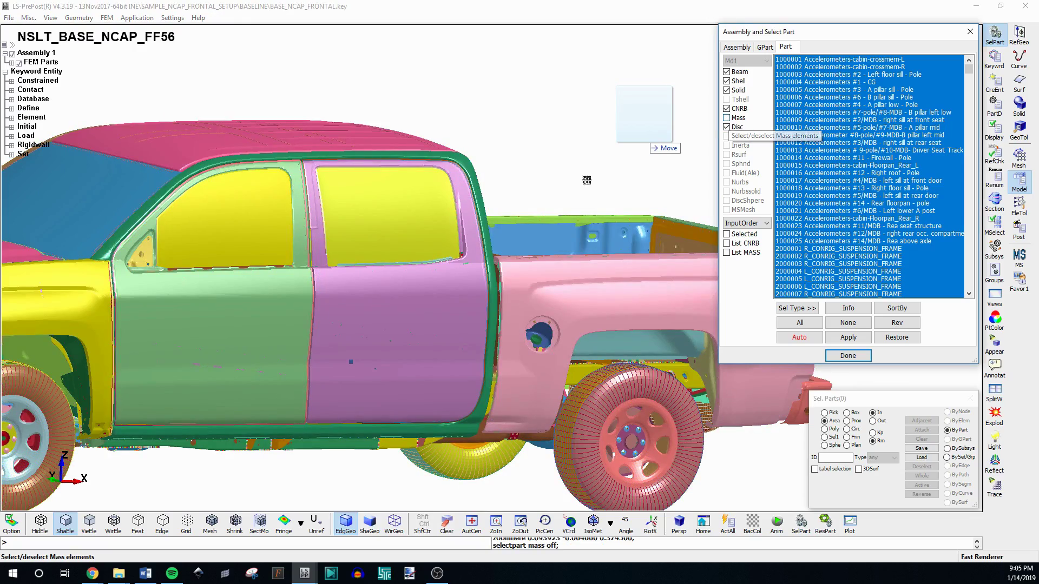
left_click_drag(587, 180, 568, 251, "ctrl")
scroll(569, 252, "down", 4)
left_click_drag(494, 340, 534, 364, "ctrl")
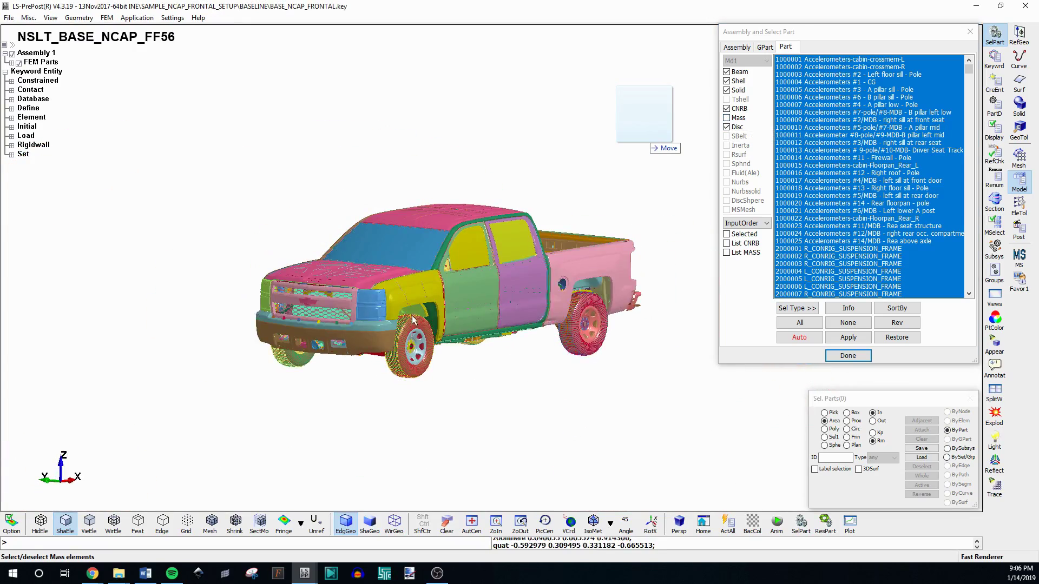
scroll(411, 319, "up", 2)
left_click_drag(338, 314, 445, 315, "shift")
scroll(457, 299, "up", 3)
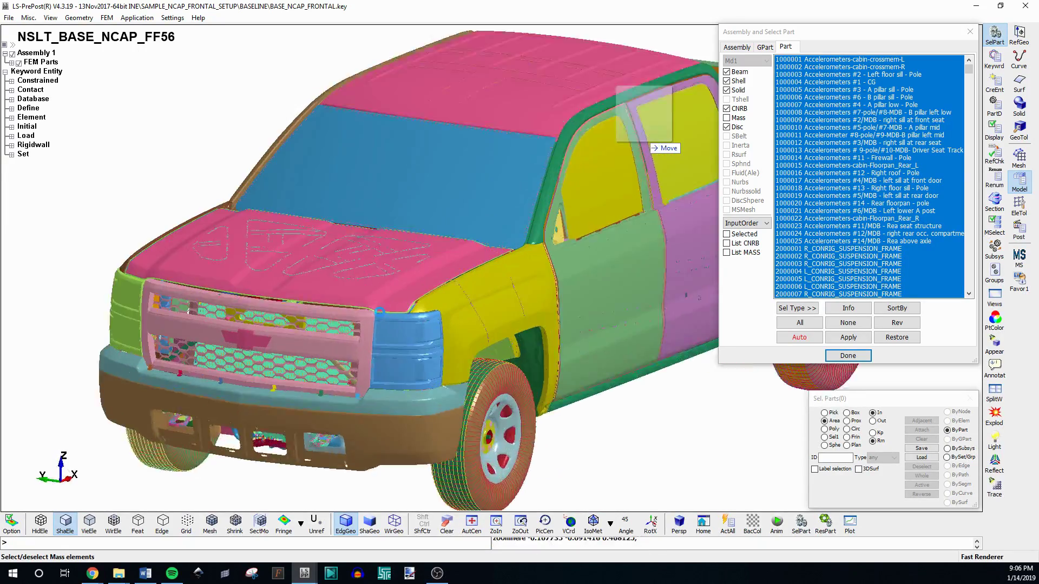
scroll(398, 294, "down", 2)
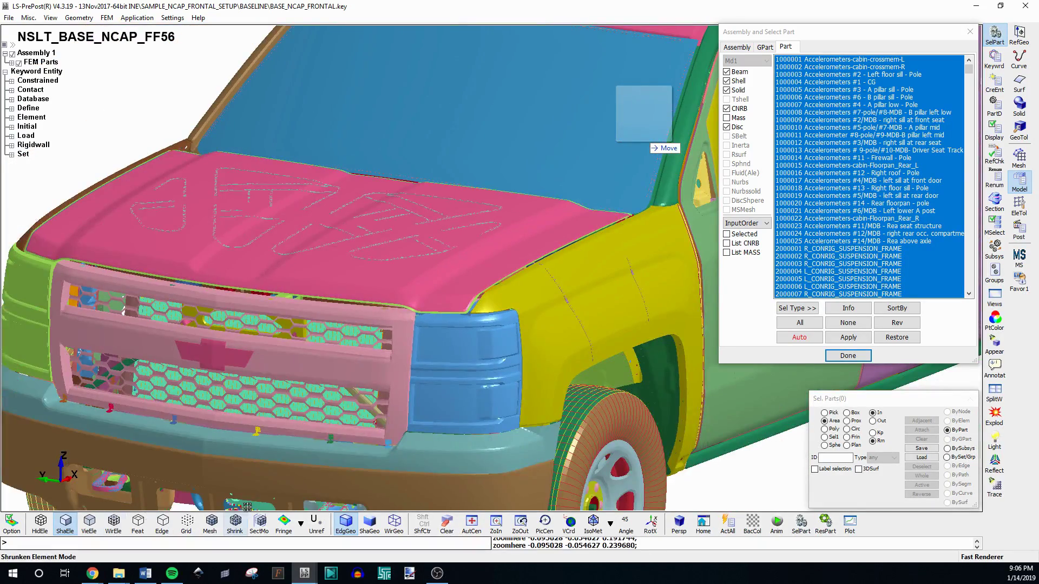
Display the mesh lines, inspect the mesh of the whole truck and its windshield, and turn the mesh lines off again
left_click(211, 524)
scroll(376, 361, "down", 4)
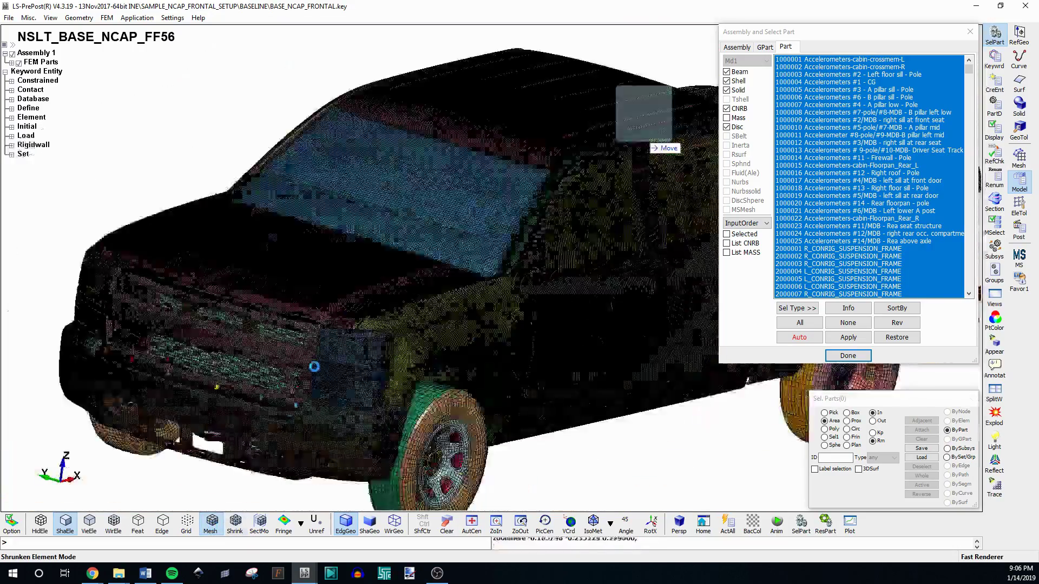
scroll(328, 352, "up", 1)
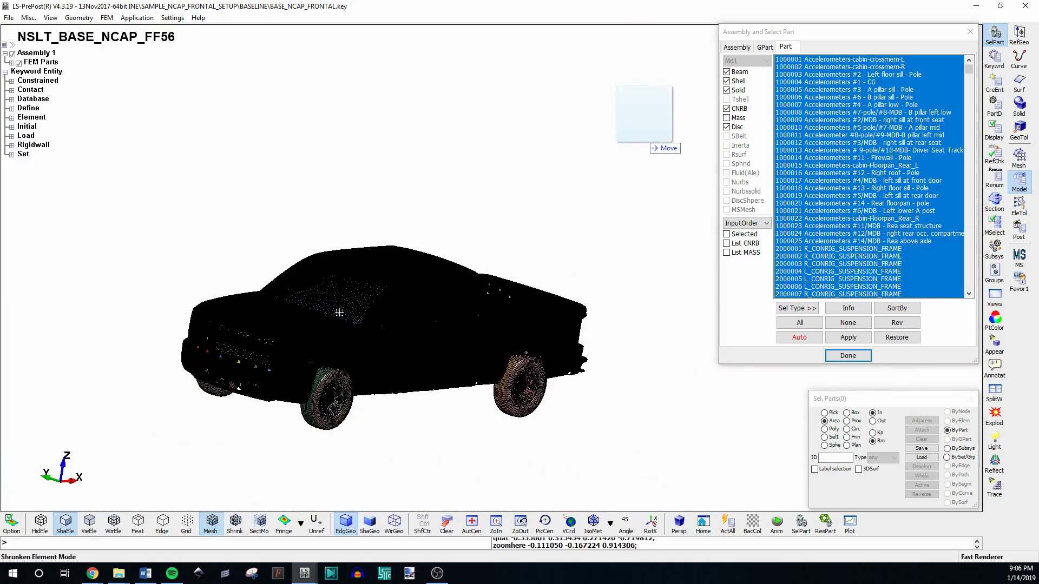
scroll(343, 366, "up", 8)
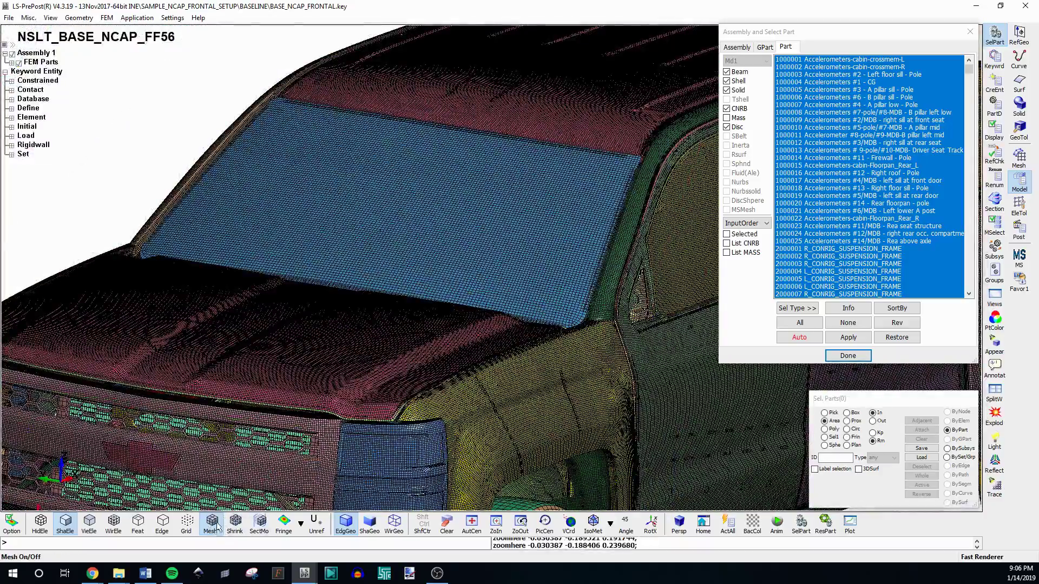
left_click(216, 526)
scroll(433, 379, "down", 3)
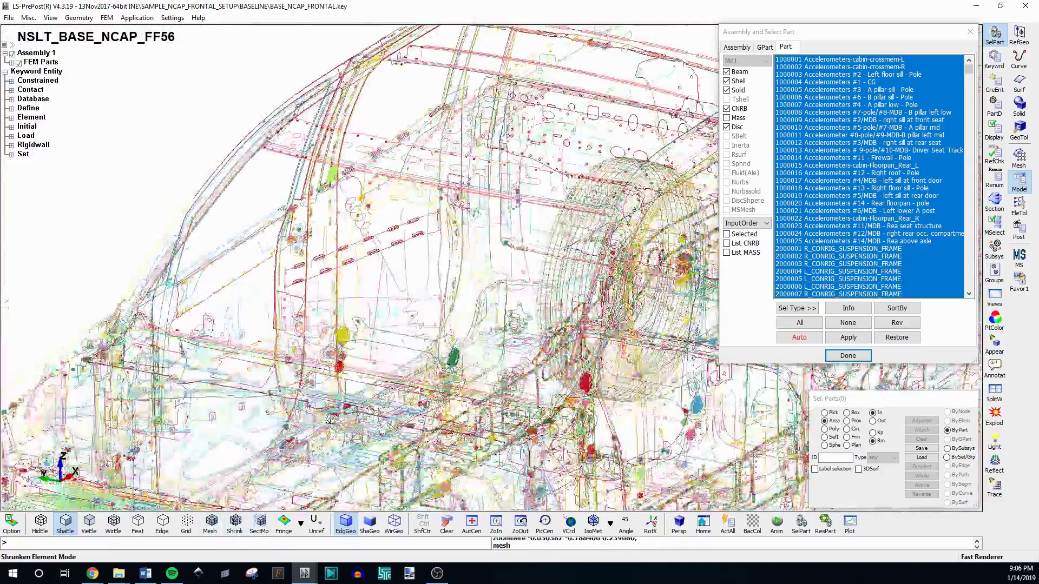
View the truck from the front and remove the outer hood panel and the windshield from the display
scroll(398, 434, "up", 2)
left_click_drag(399, 434, 423, 336, "shift")
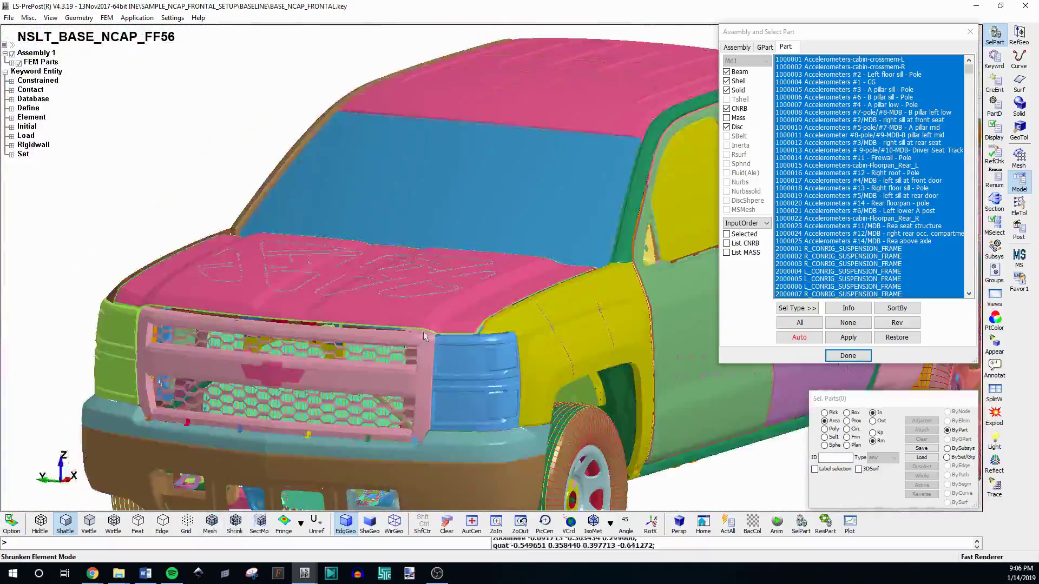
left_click_drag(265, 333, 524, 280, "shift")
middle_click_drag(524, 280, 352, 265, "shift")
mouse_move(355, 266)
left_mouse_down("shift")
mouse_move(323, 237)
mouse_move(403, 296)
left_mouse_up("shift")
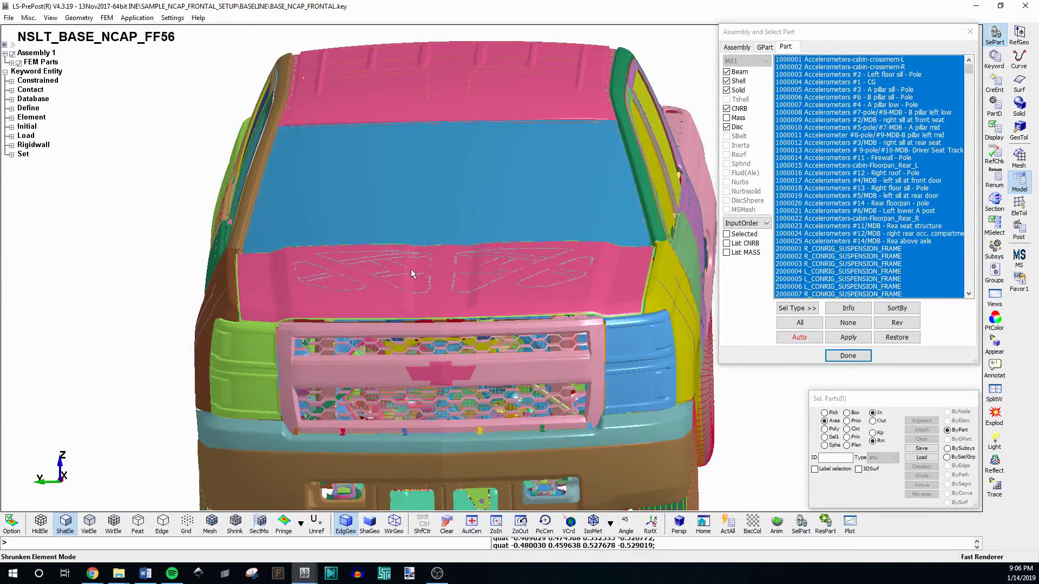
scroll(411, 274, "up", 3)
left_click(448, 306)
left_click(445, 169)
left_click(446, 169)
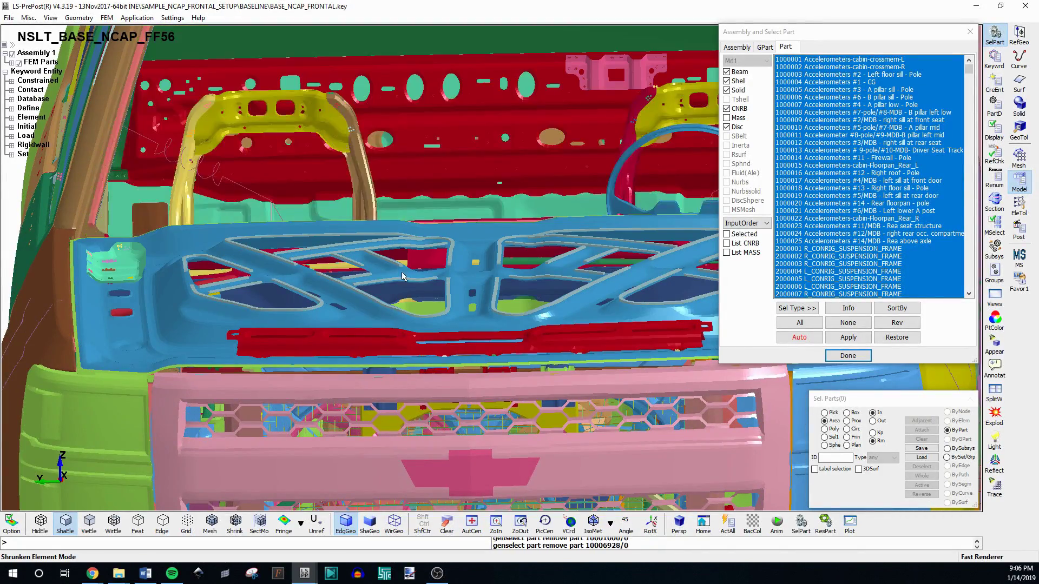
Turn on the mesh lines and examine the mesh of the cabin floor and seat structures
scroll(406, 287, "down", 4)
left_click_drag(409, 303, 452, 345, "shift")
scroll(453, 345, "up", 6)
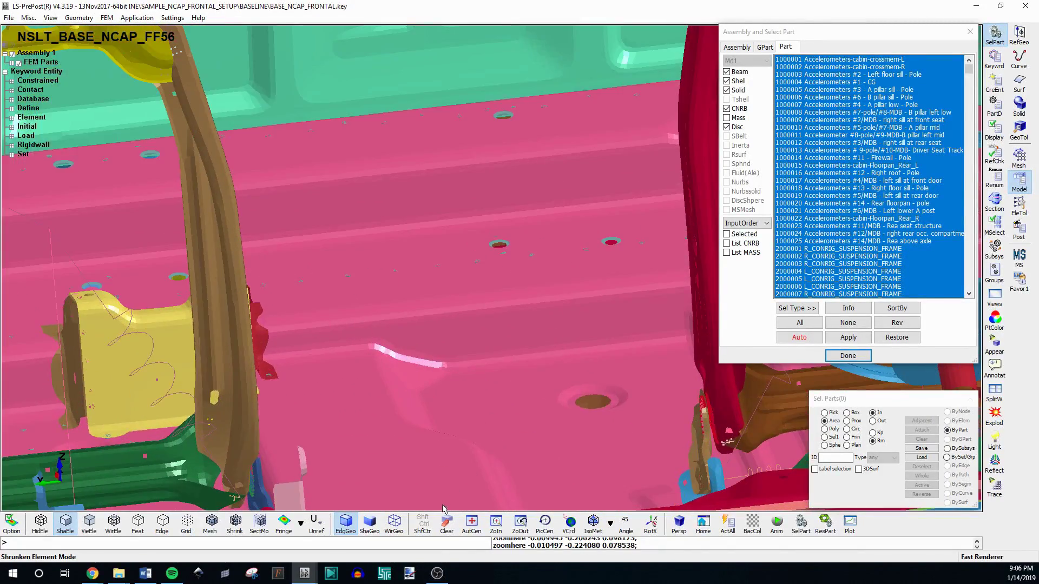
left_click(211, 523)
scroll(480, 385, "down", 5)
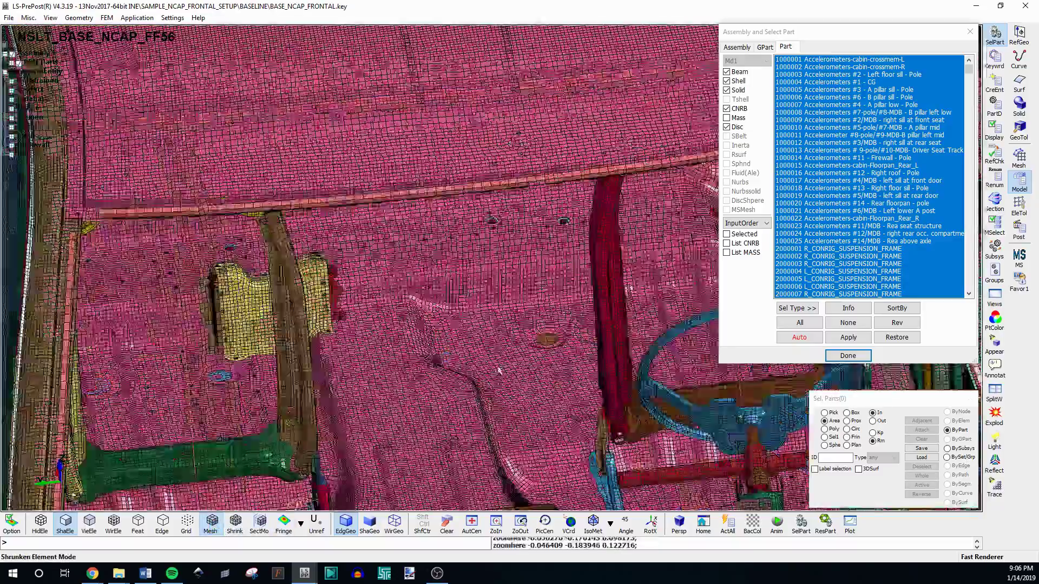
scroll(367, 256, "up", 8)
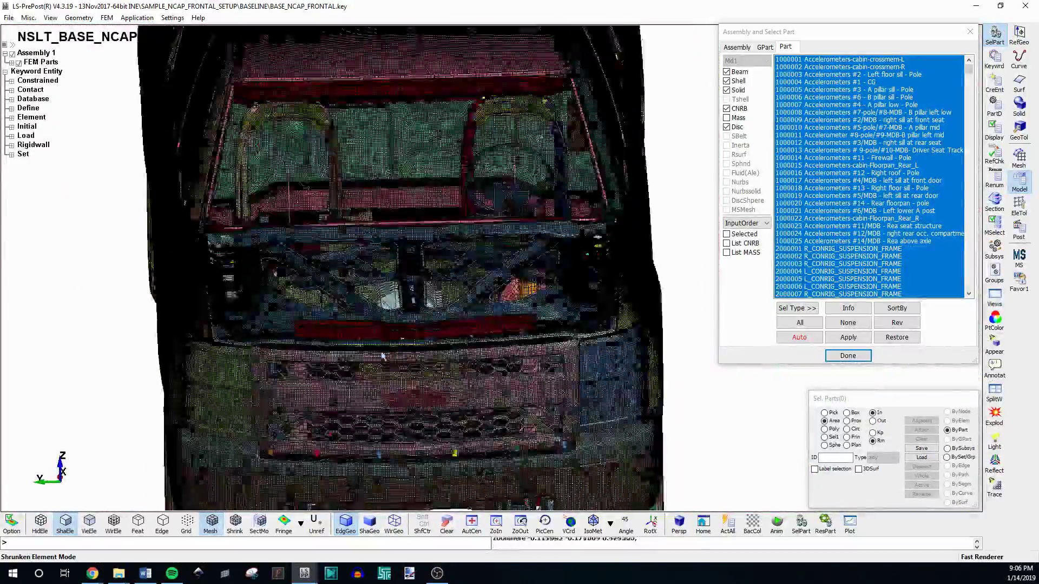
Remove the front grille and the part behind it from the display to expose the cooling fans
left_click_drag(406, 371, 415, 331, "shift")
scroll(416, 331, "down", 3)
scroll(412, 242, "up", 6)
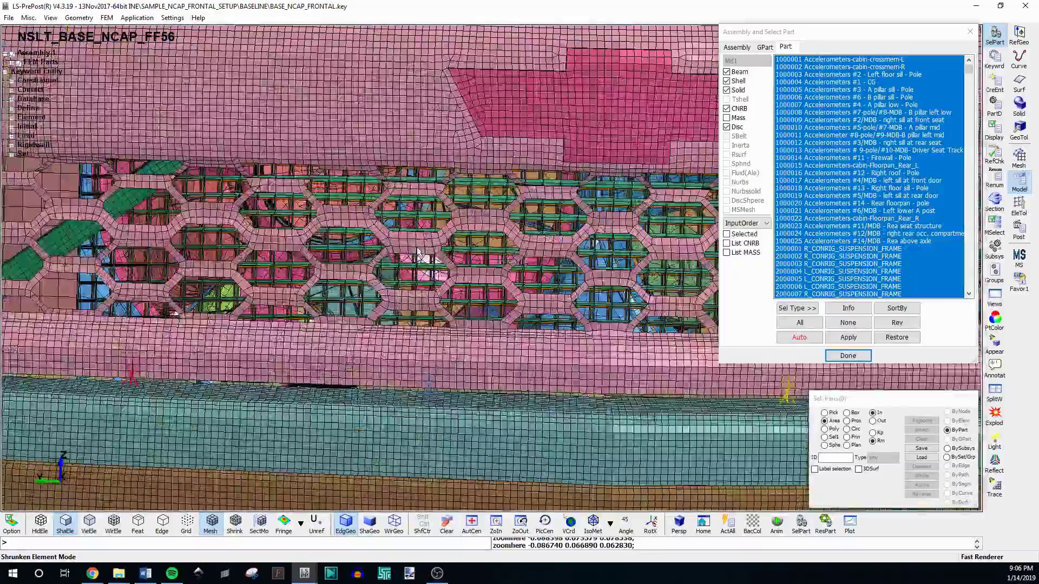
left_click(430, 262)
left_click(418, 228)
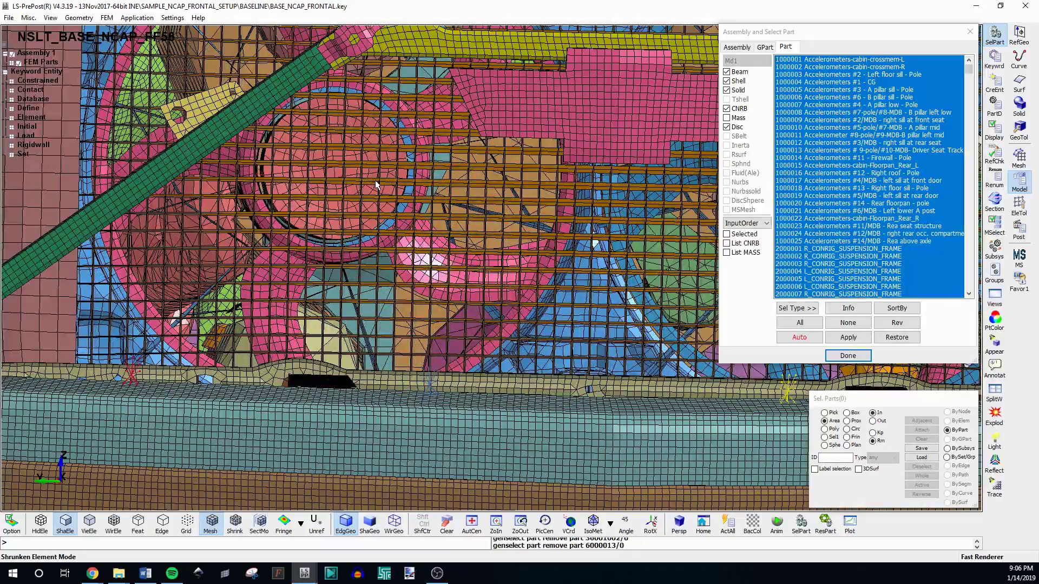
scroll(377, 185, "down", 6)
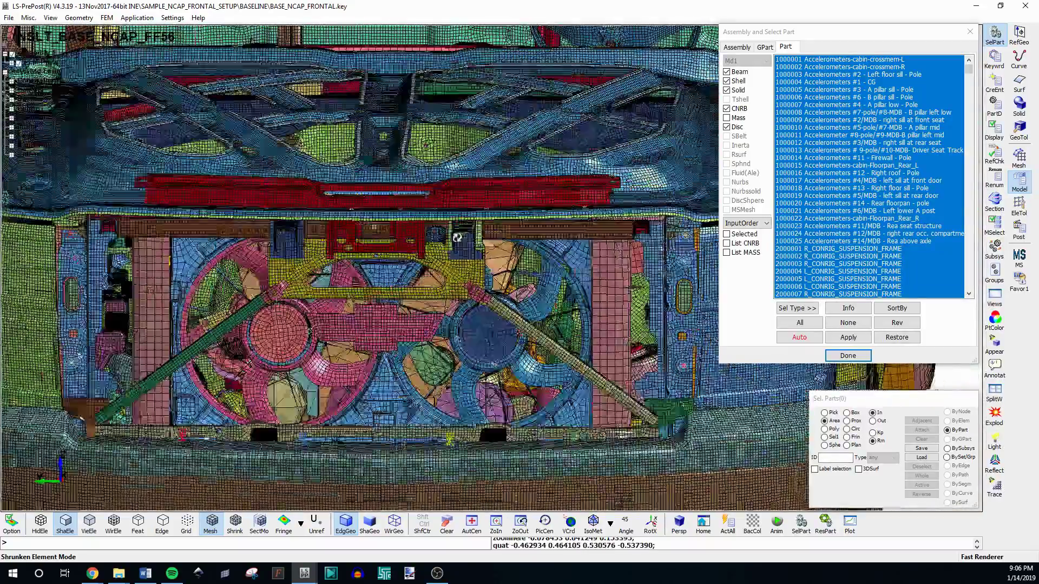
Display all parts of the truck again and hide the mass elements
scroll(457, 237, "down", 4)
scroll(467, 352, "up", 4)
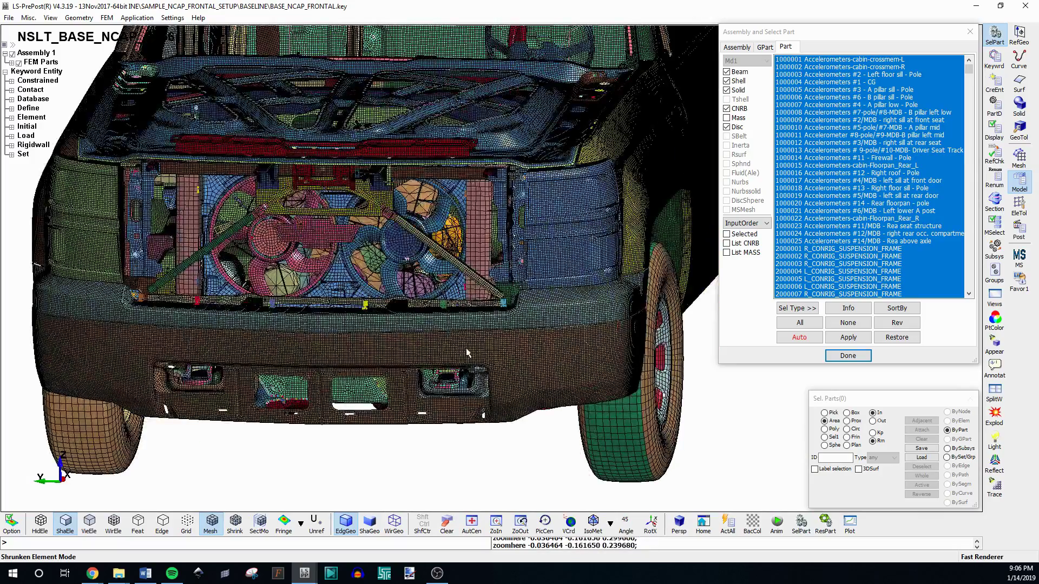
left_click_drag(468, 353, 511, 375, "shift")
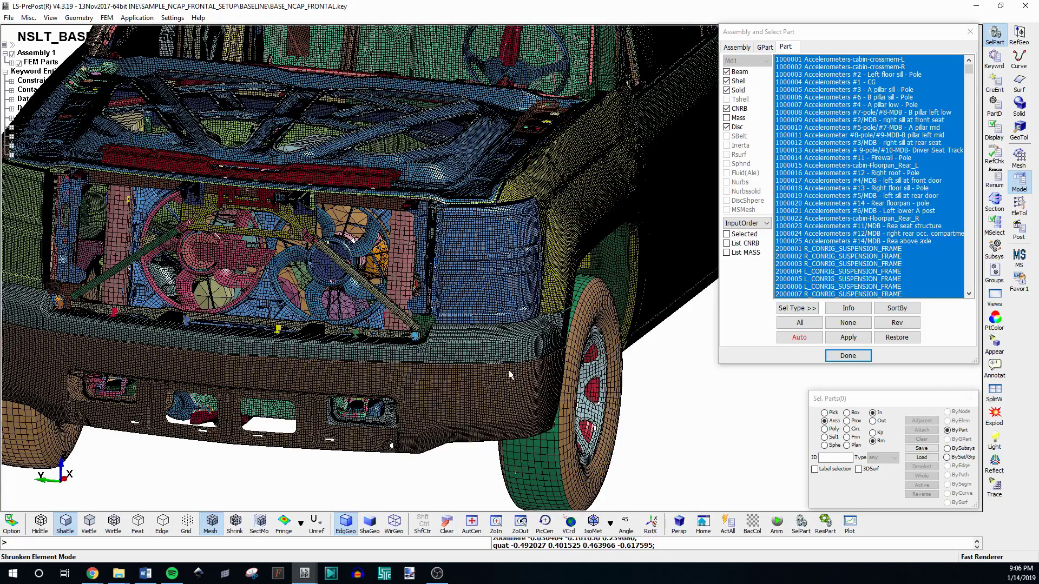
left_click(799, 323)
scroll(458, 323, "down", 8)
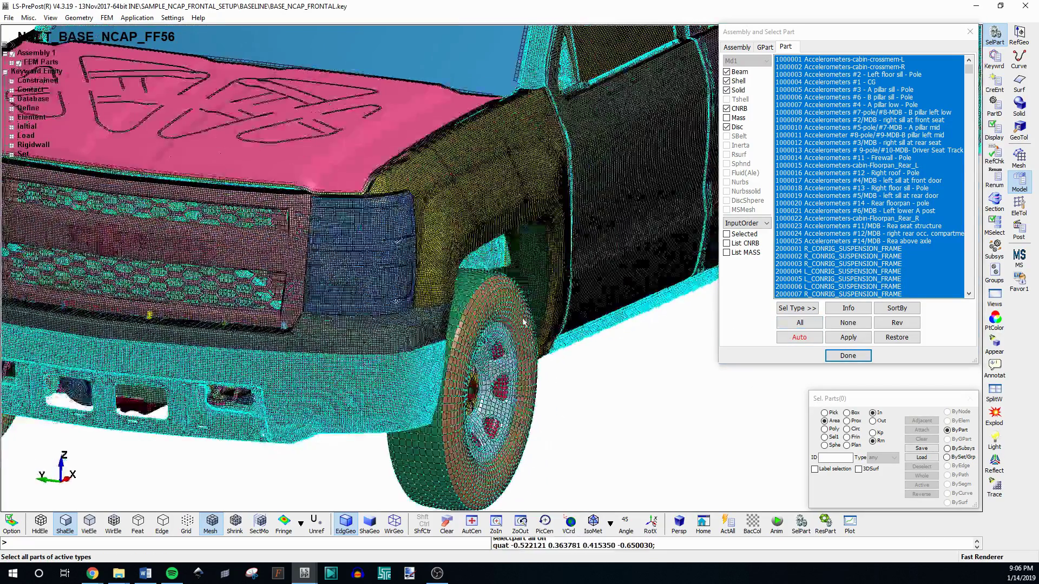
scroll(457, 323, "up", 3)
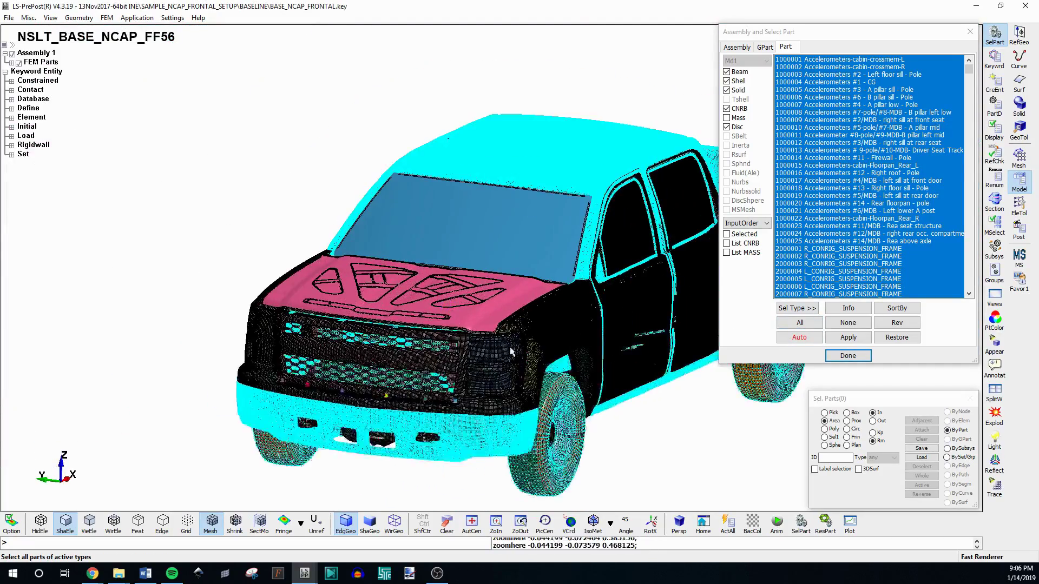
left_click(727, 118)
left_click(727, 118)
left_click(207, 12)
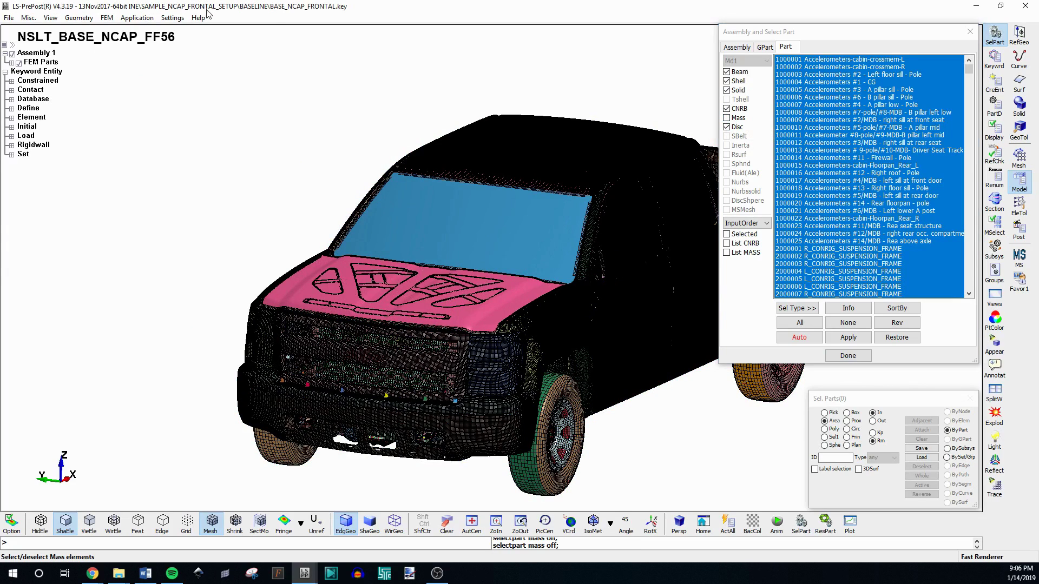
Open the model information and review the node, element and part counts
left_click(28, 19)
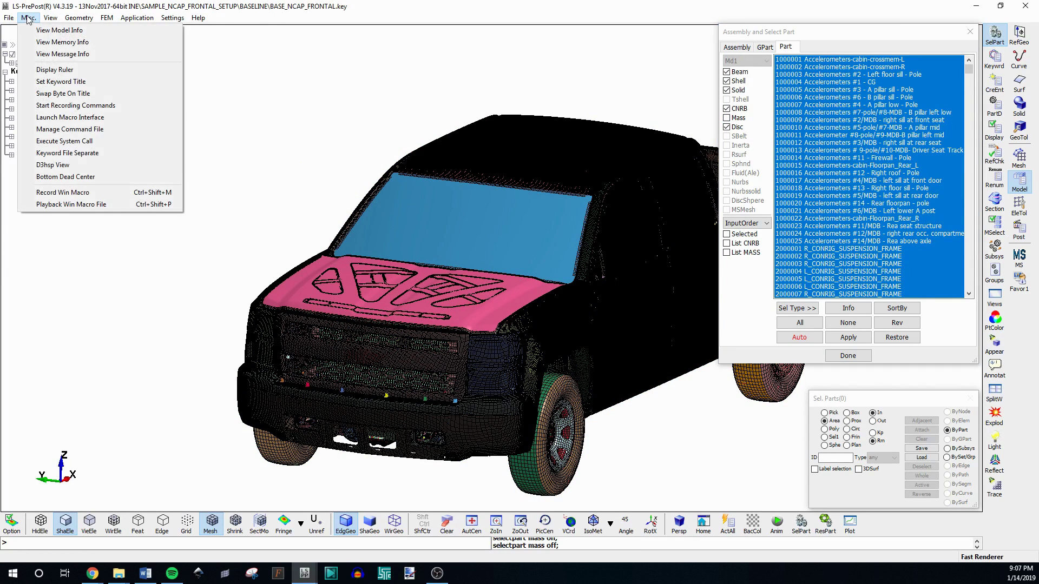
left_click(62, 31)
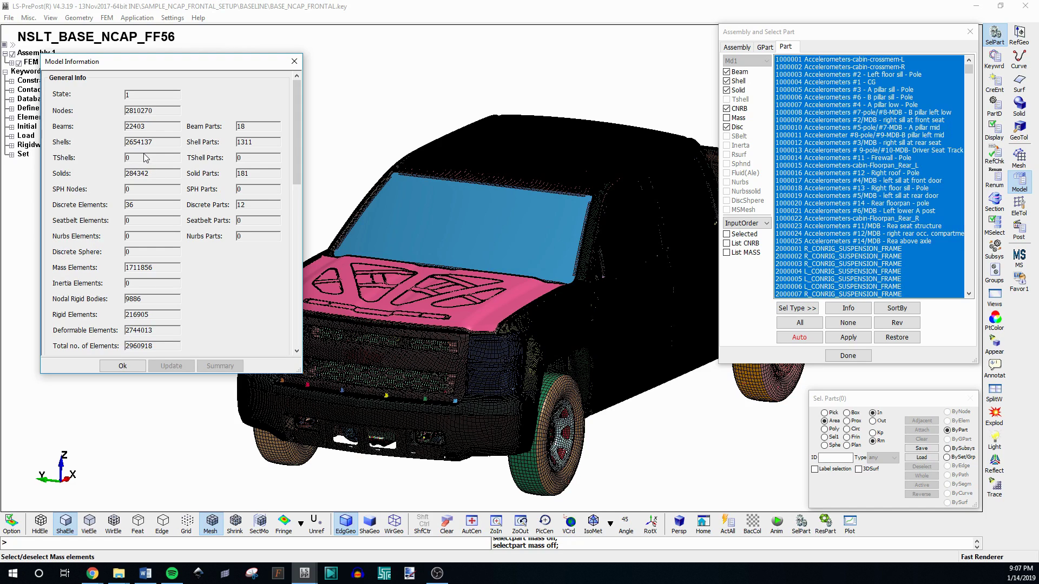
scroll(137, 171, "down", 1)
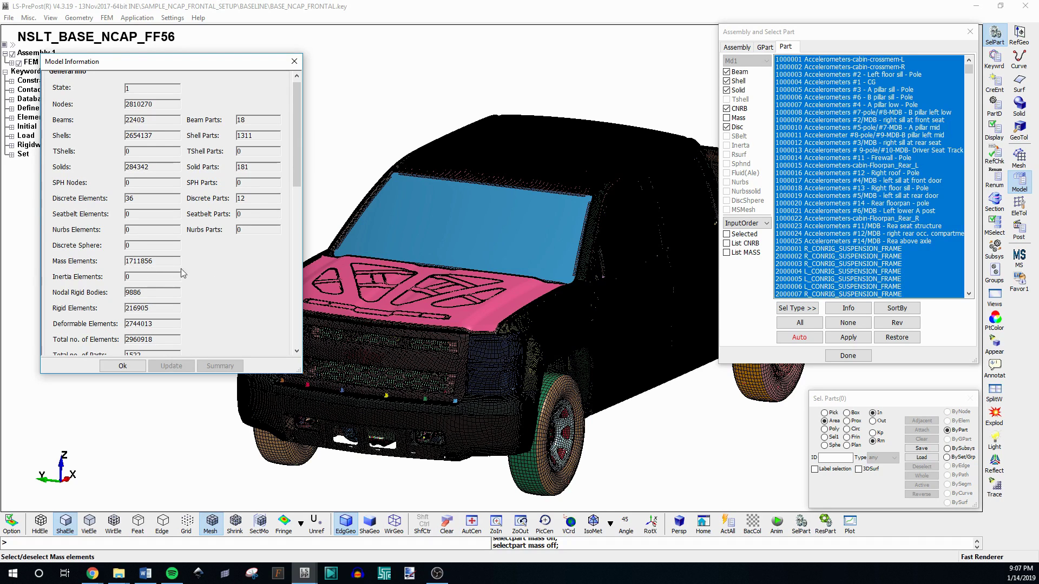
scroll(182, 274, "down", 6)
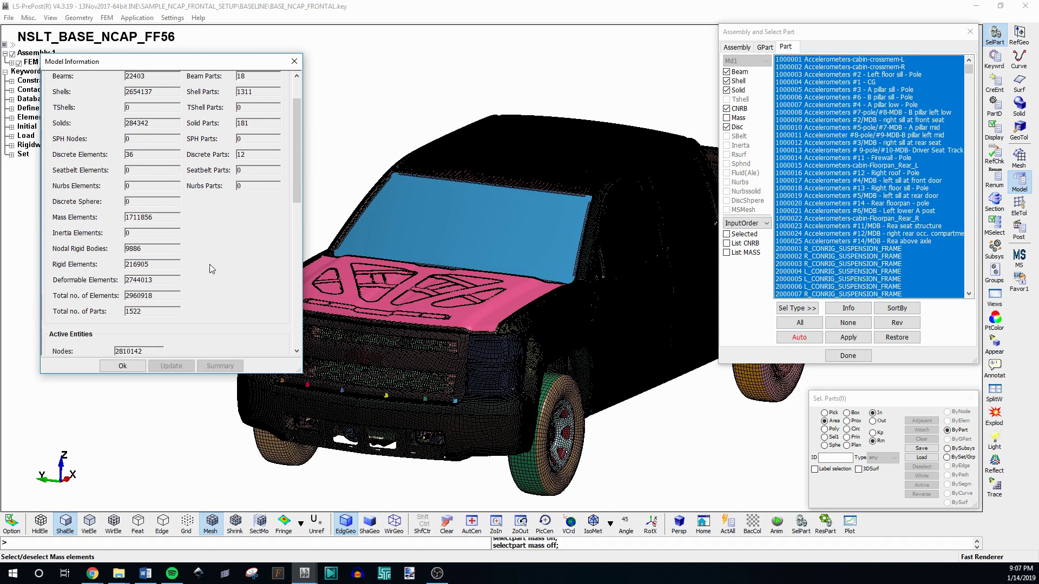
left_click_drag(301, 183, 300, 158)
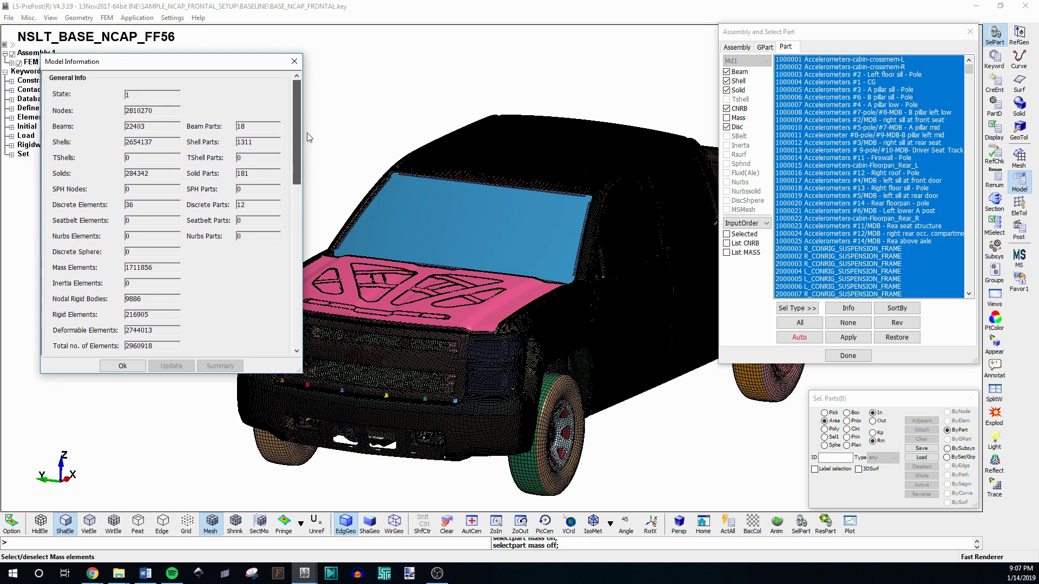
left_click(294, 61)
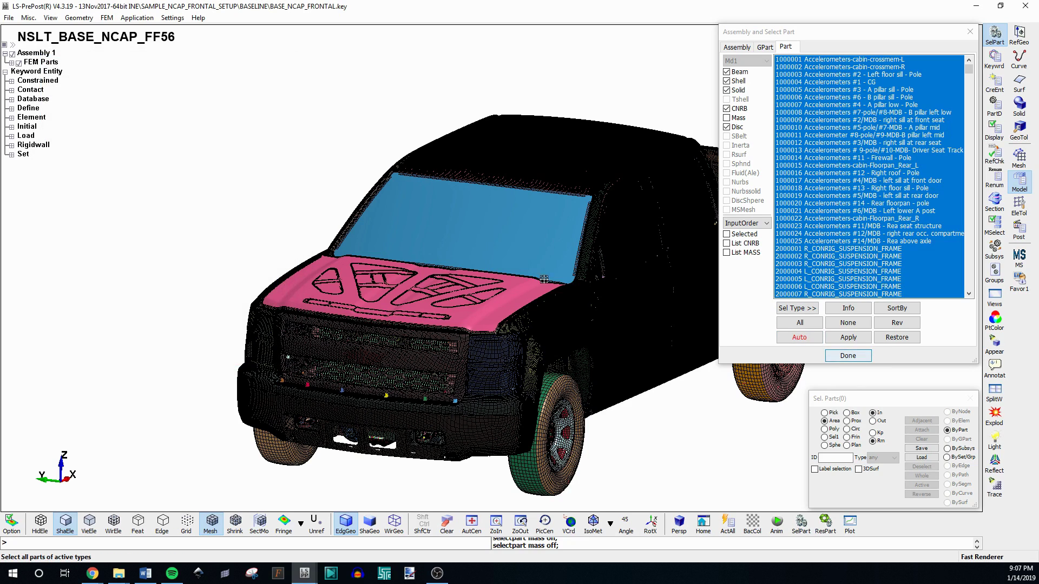
Toggle the shrunken element mode and turn the mesh lines back on for the whole truck, including the hood and windshield
left_click_drag(540, 275, 573, 379, "shift")
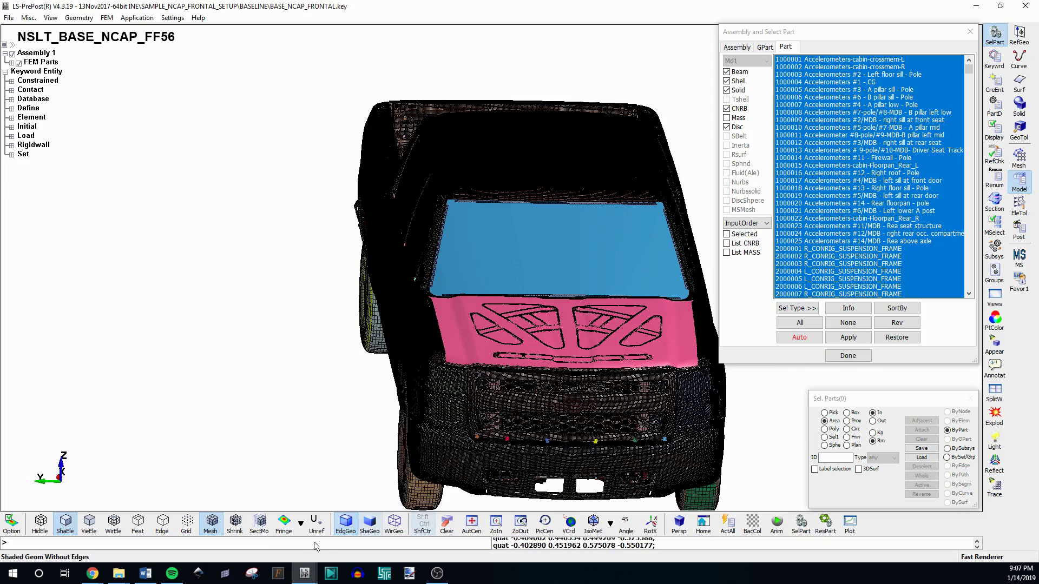
left_click(213, 523)
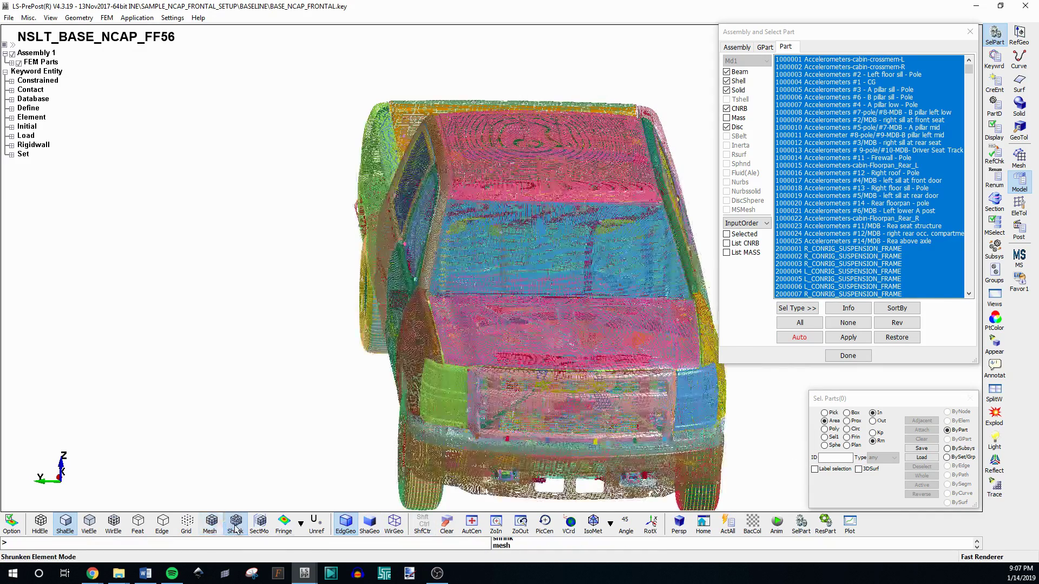
left_click(235, 523)
left_click(212, 523)
left_click_drag(462, 312, 666, 368, "shift")
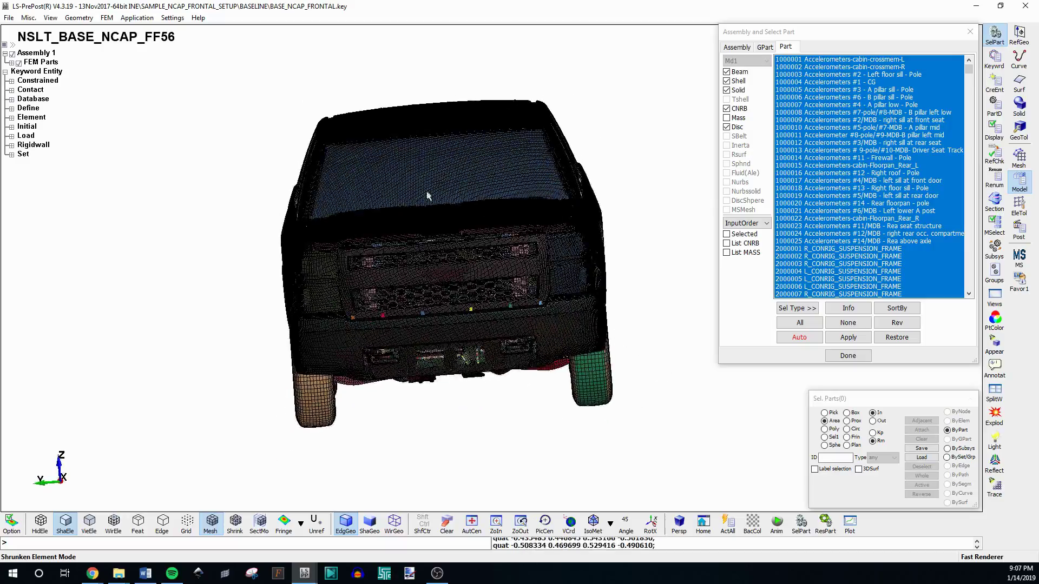
Remove the windshield and the outer and inner hood panels from the display to expose the engine compartment
scroll(425, 192, "up", 5)
scroll(378, 204, "up", 6)
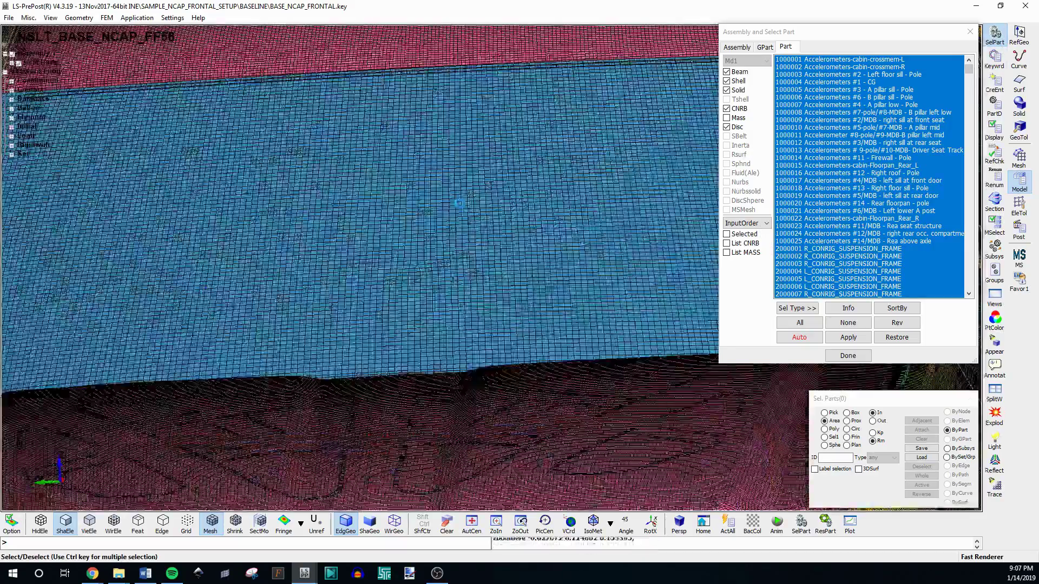
scroll(415, 242, "up", 5)
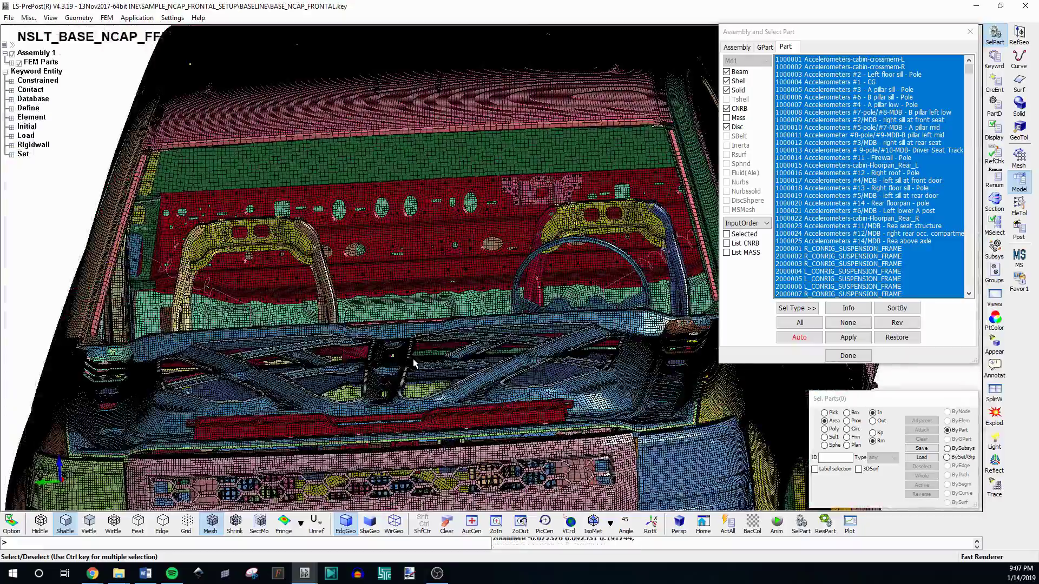
scroll(407, 401, "up", 5)
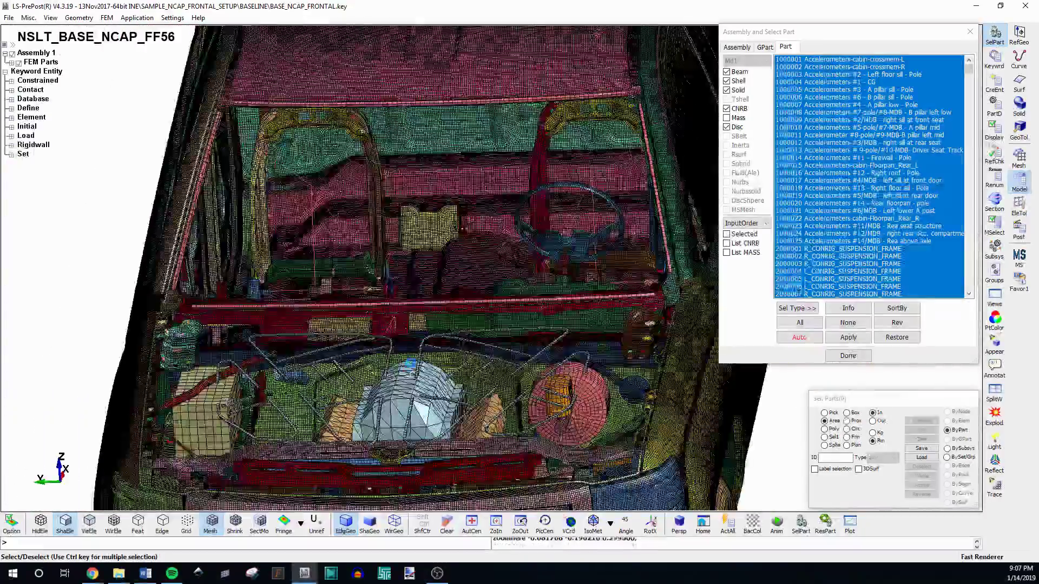
Examine the mesh of the cabin interior, the dashboard area and the engine compartment from the front and from above
scroll(356, 314, "down", 8)
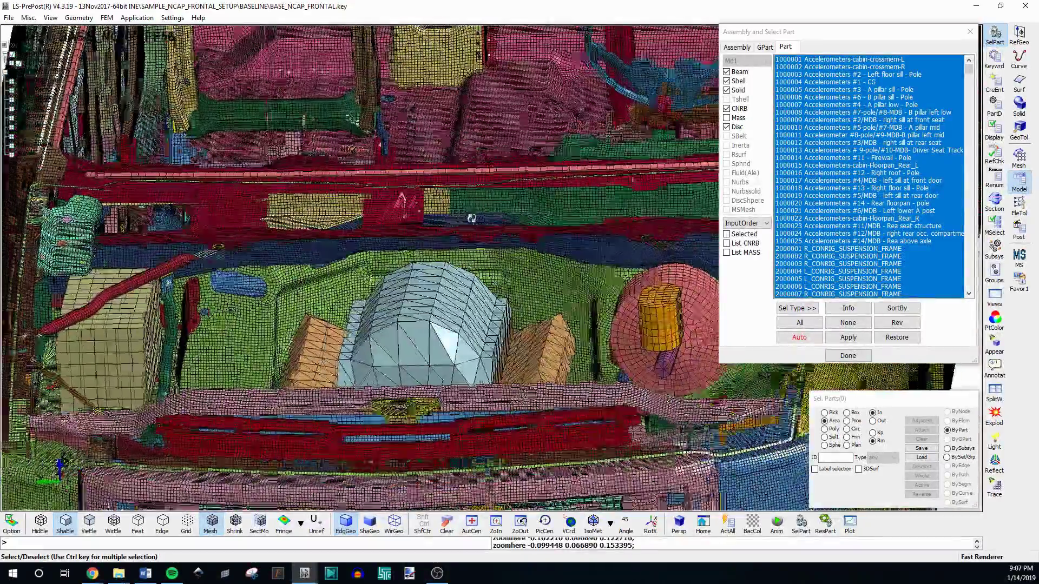
scroll(307, 319, "up", 2)
scroll(382, 319, "down", 4)
scroll(382, 233, "up", 5)
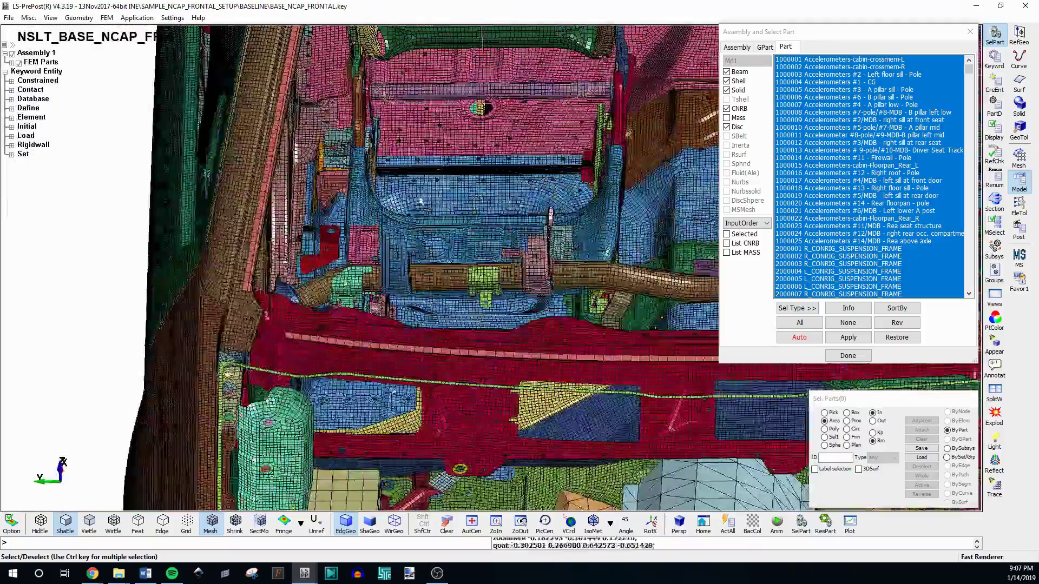
scroll(381, 273, "down", 5)
scroll(378, 368, "up", 4)
scroll(379, 330, "down", 4)
left_click_drag(475, 297, 338, 393, "shift")
scroll(336, 308, "down", 3)
scroll(427, 444, "up", 6)
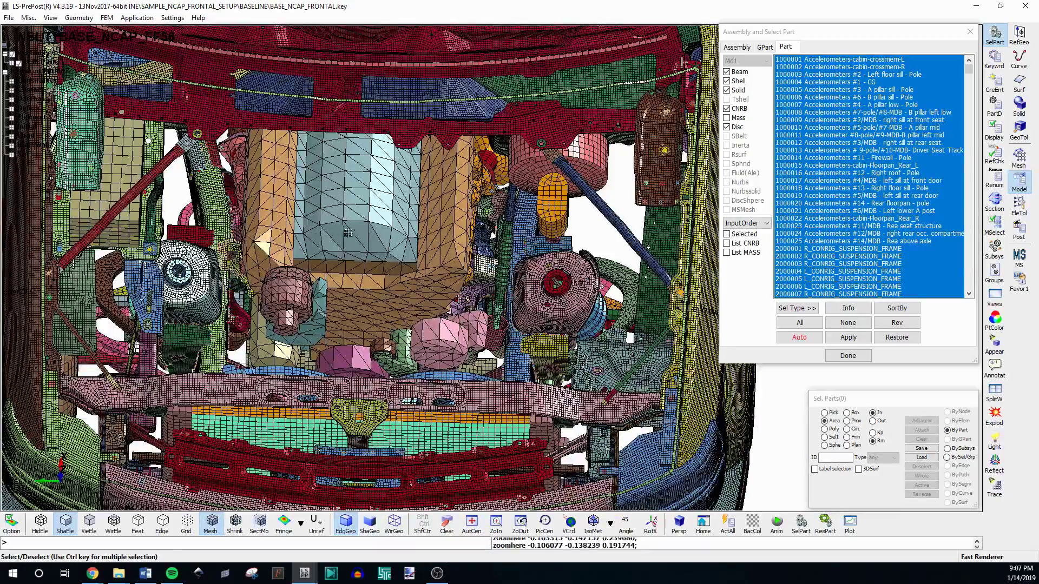
Remove the blue-grey part on top of the engine from the display
left_click(354, 207)
left_click_drag(356, 209, 382, 245, "shift")
left_click(381, 244)
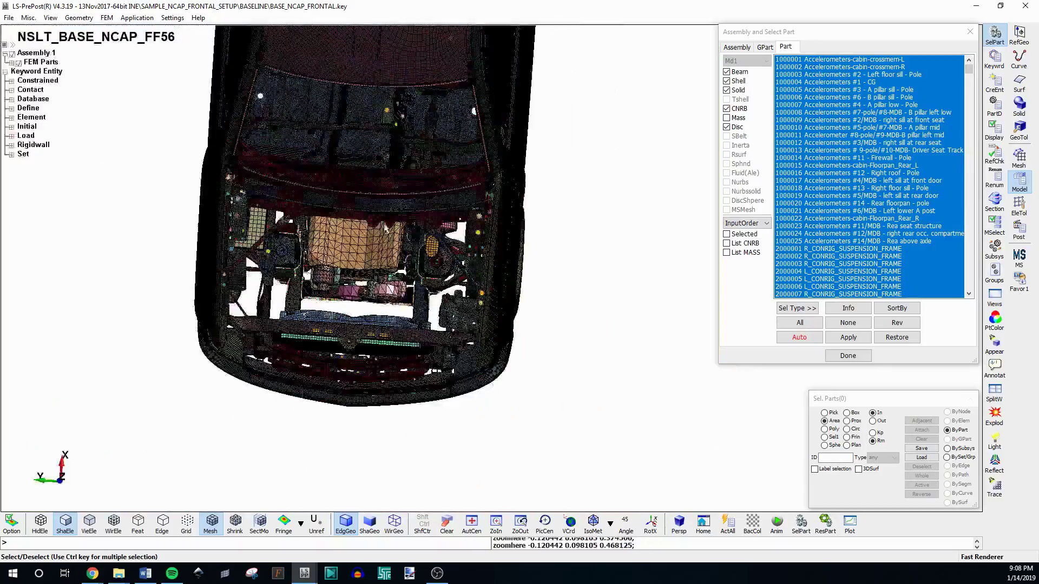
Remove the tread of the front tyre from the display to expose the inside of the wheel
left_click_drag(386, 227, 277, 279, "shift")
scroll(466, 73, "up", 5)
left_click(635, 284)
left_click(635, 284)
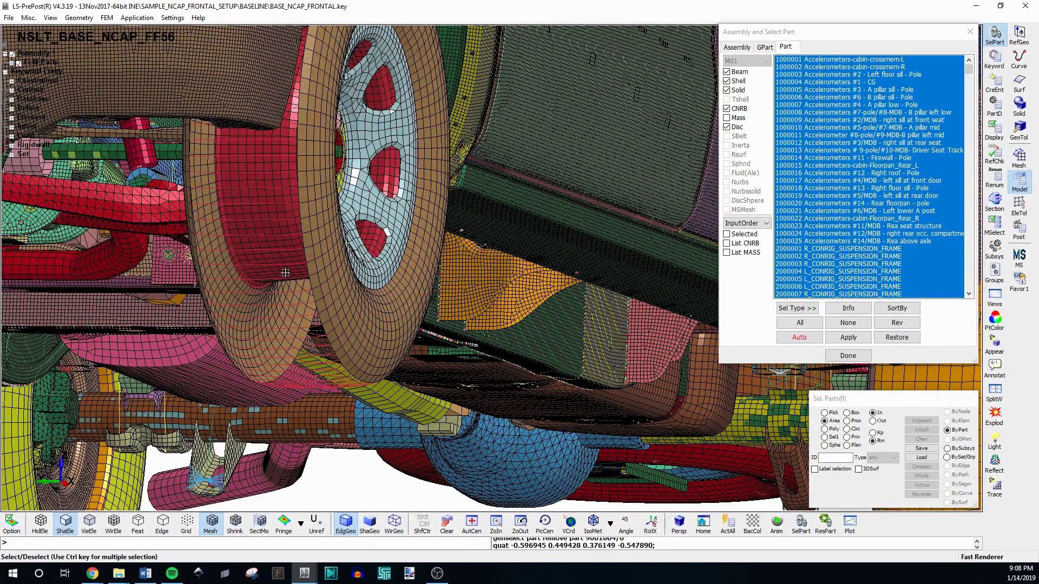
Isolate the beam part 9000016 FRONT_R_LATERLA_TYRE_BEAM inside the front tyre and examine its shape from several angles
left_click(287, 279)
left_click(897, 337)
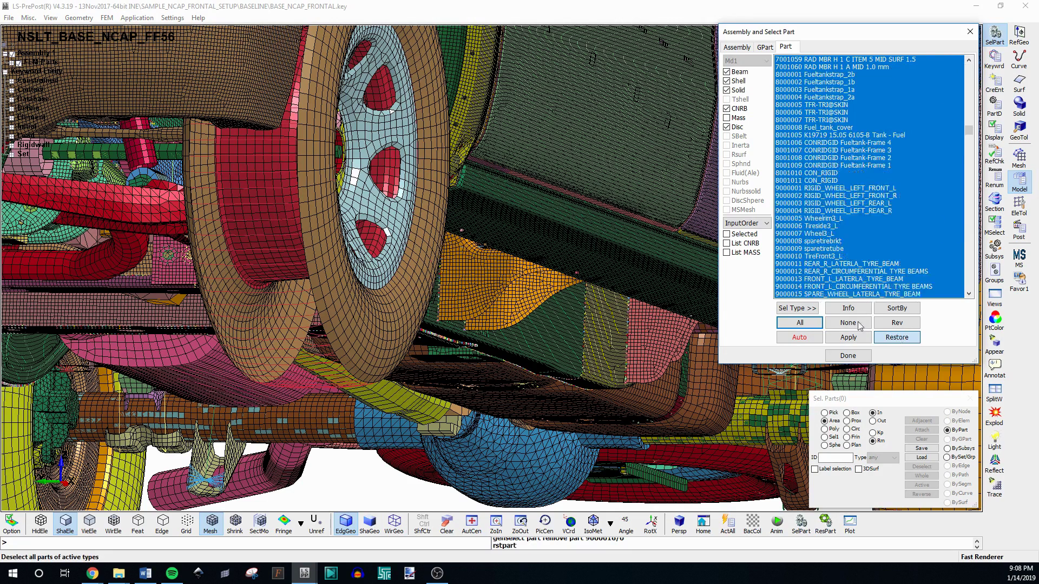
left_click(296, 304)
left_click(969, 294)
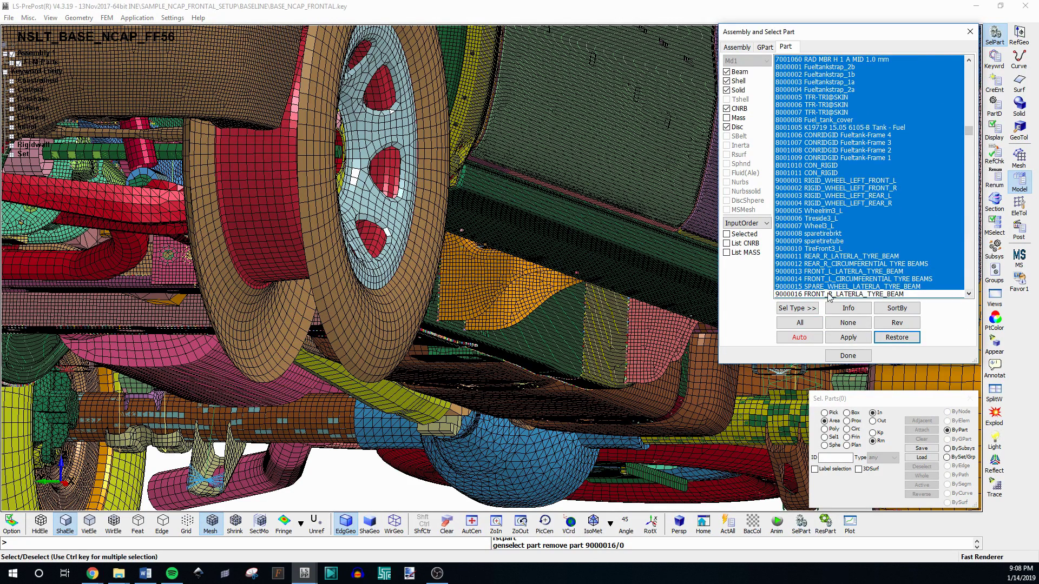
left_click(896, 295)
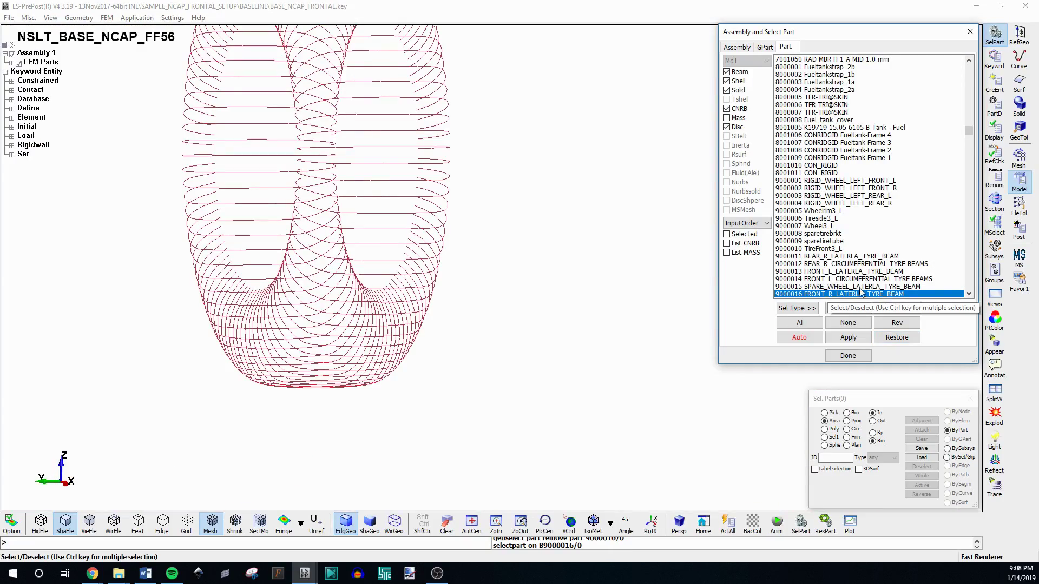
left_click_drag(451, 320, 419, 311, "shift")
scroll(482, 318, "down", 3)
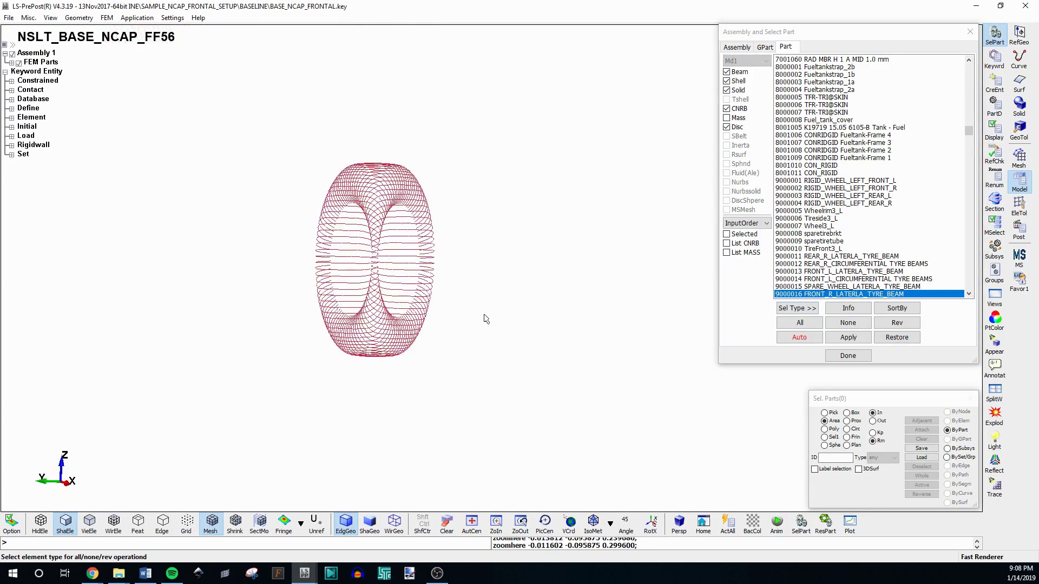
left_click_drag(460, 273, 330, 270, "shift")
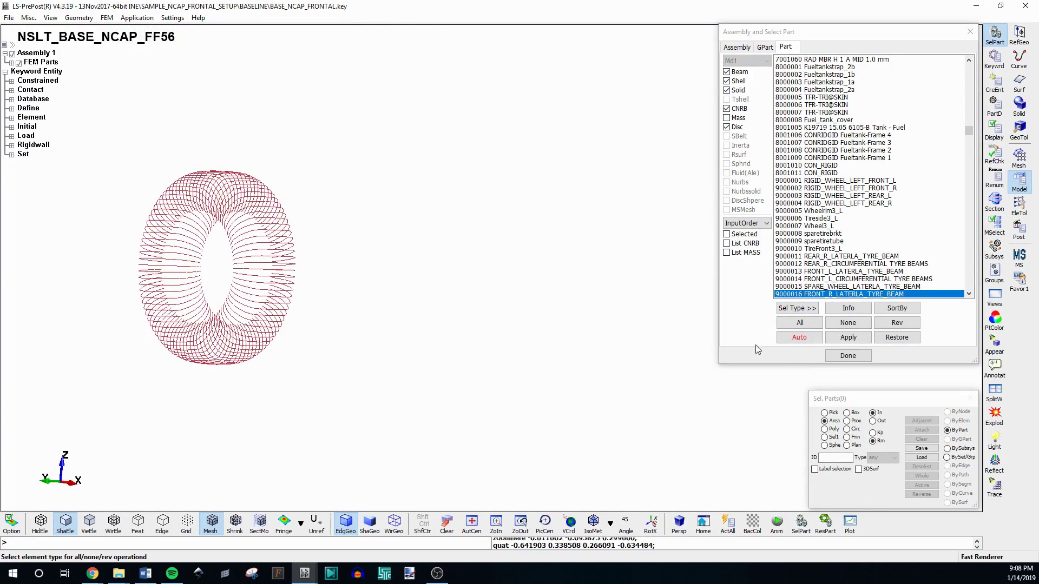
Display the whole truck again and remove the front tyre's inner beams and its tread
left_click(806, 322)
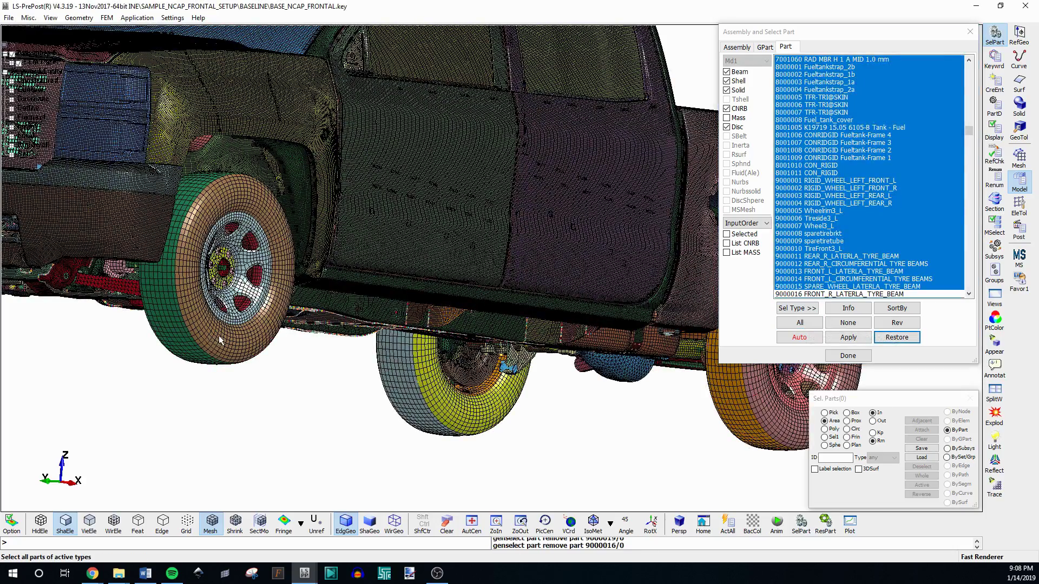
left_click_drag(218, 336, 305, 308, "shift")
left_click(306, 307)
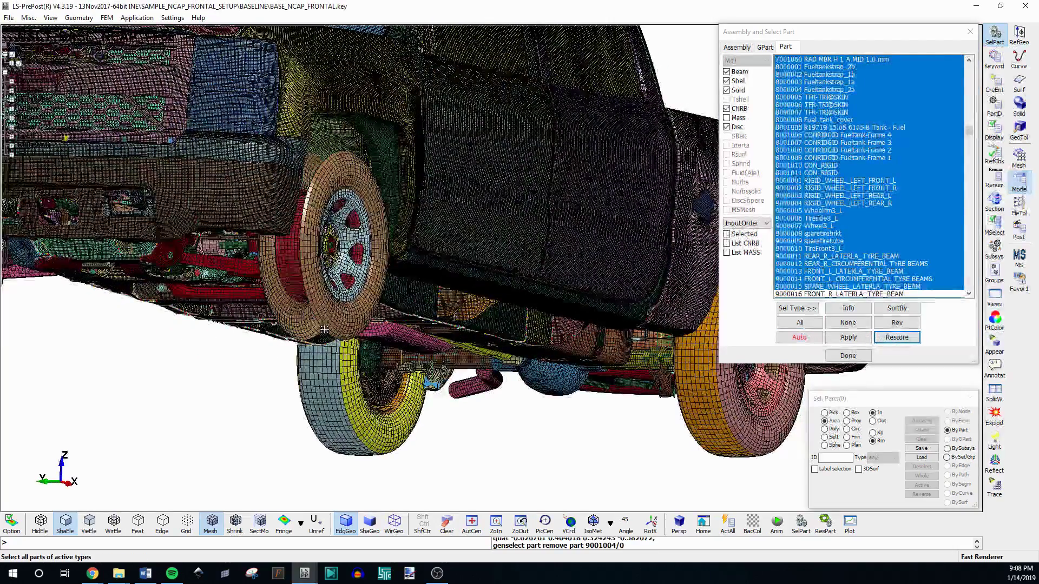
Enlarge the part list and repeatedly restore and remove the front tyre's tread to find its entry, leaving the tread displayed
left_click(900, 340)
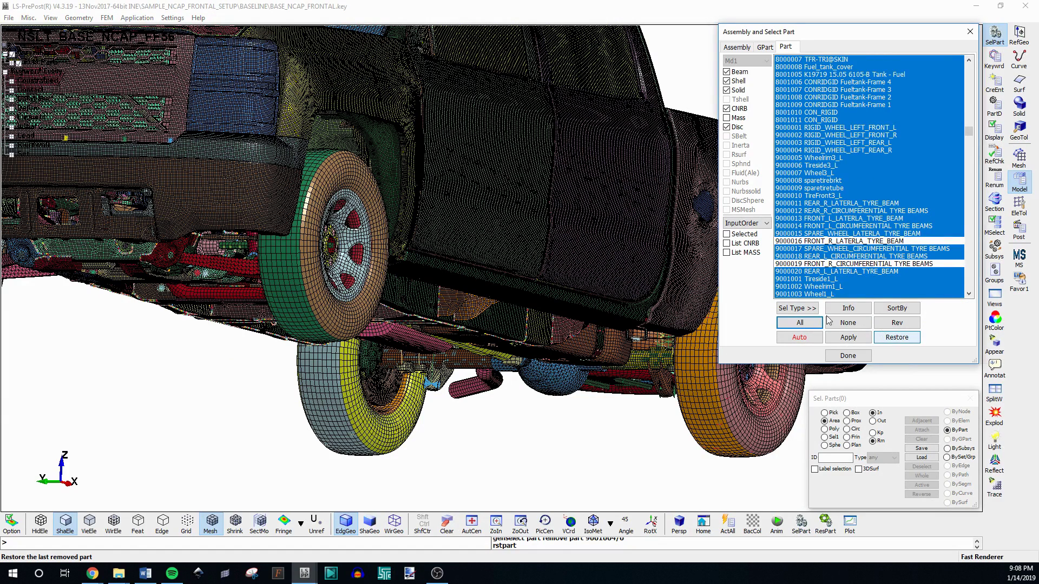
left_click(275, 310)
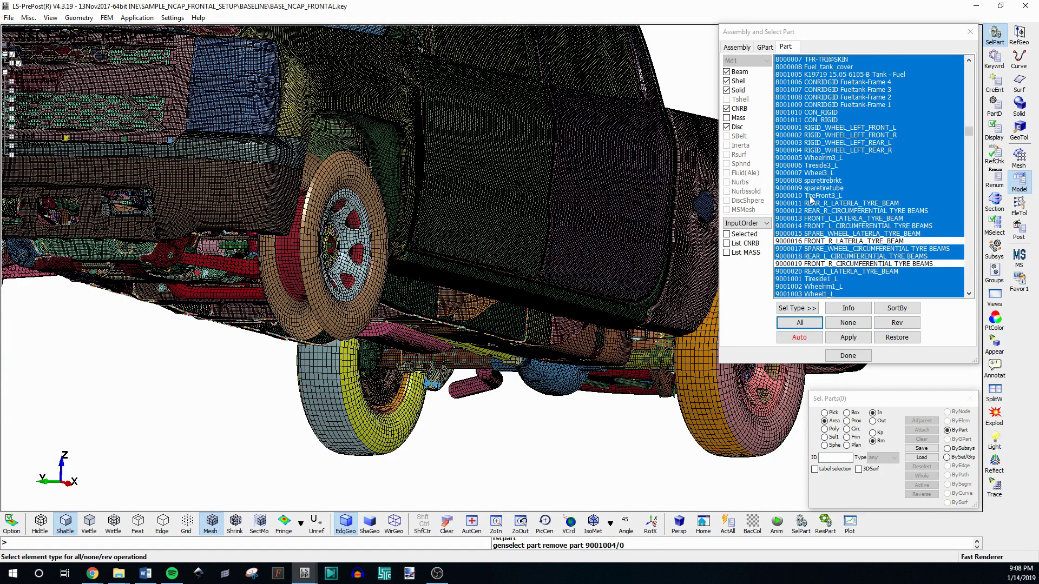
left_click(897, 337)
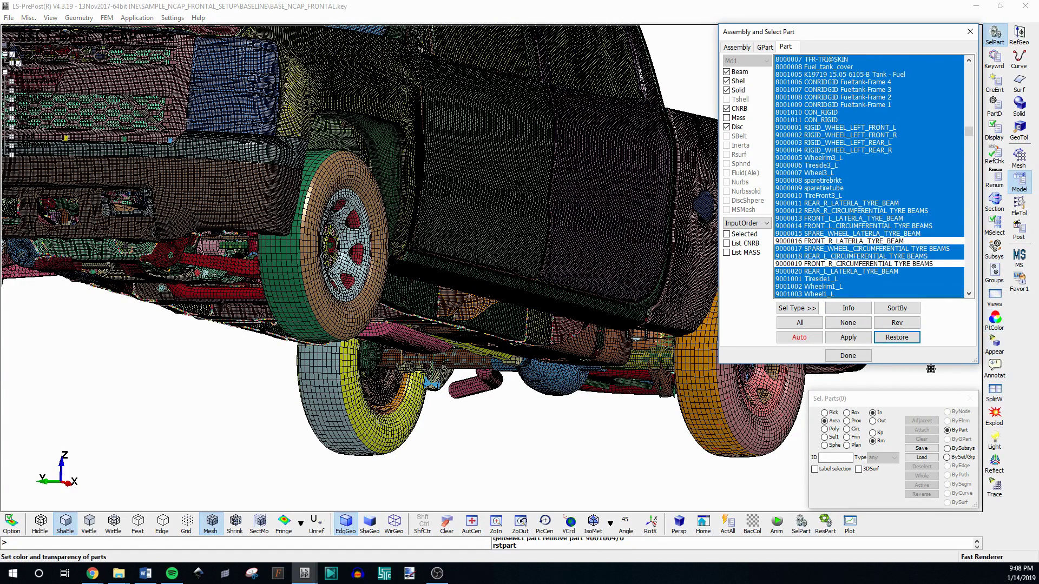
left_click_drag(924, 364, 924, 388)
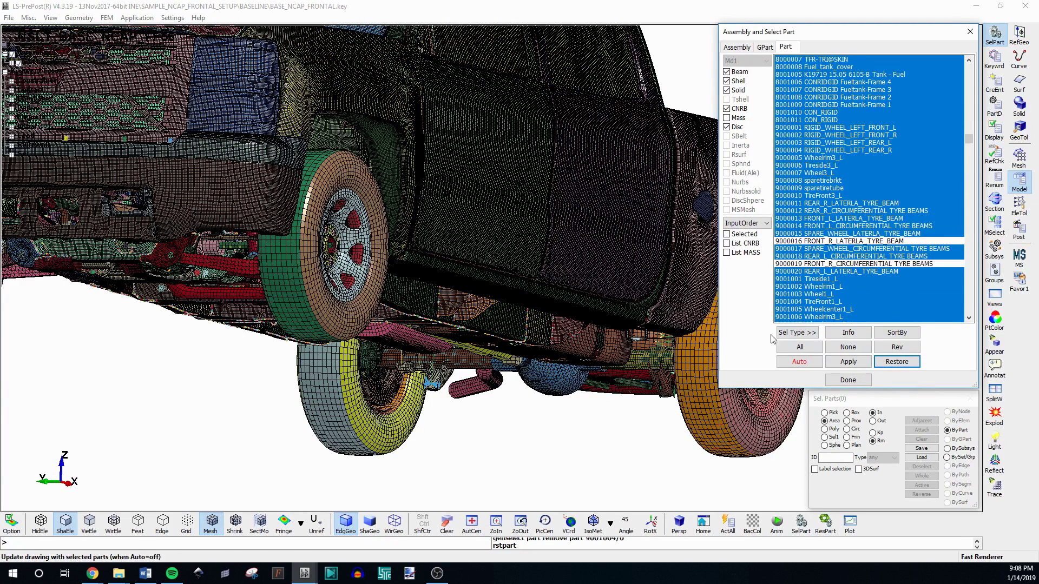
left_click(280, 285)
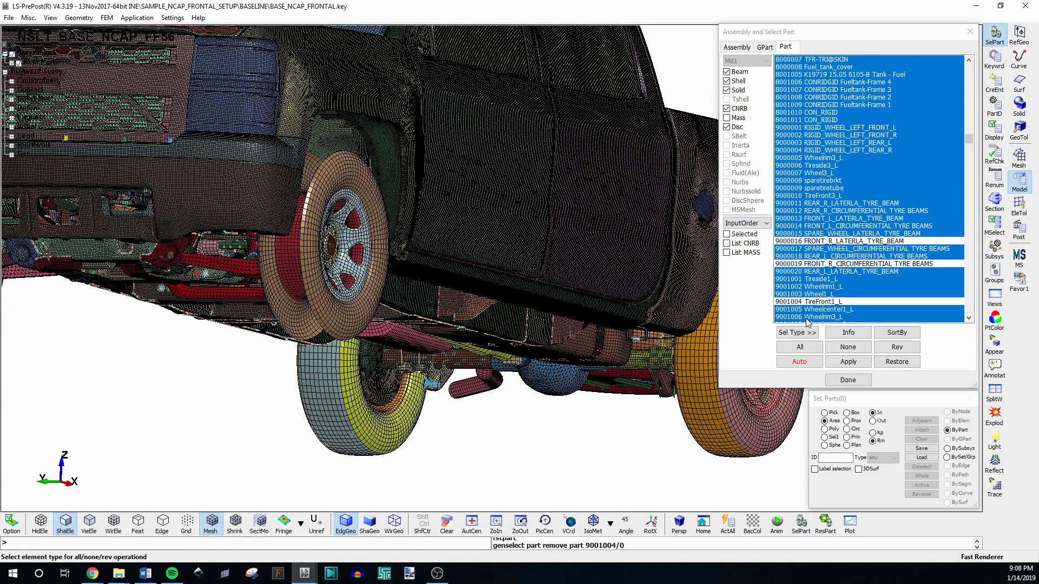
left_click(897, 361)
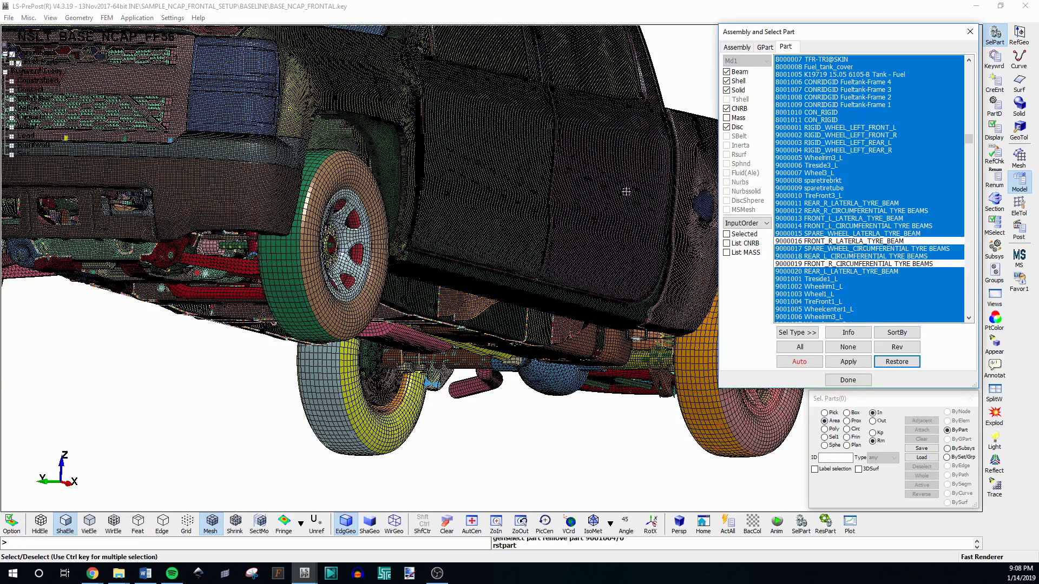
Locate the front tyre's tread in the part list by restoring the removed parts and removing part 9001004 TireFront1_L
left_click_drag(971, 142, 972, 123)
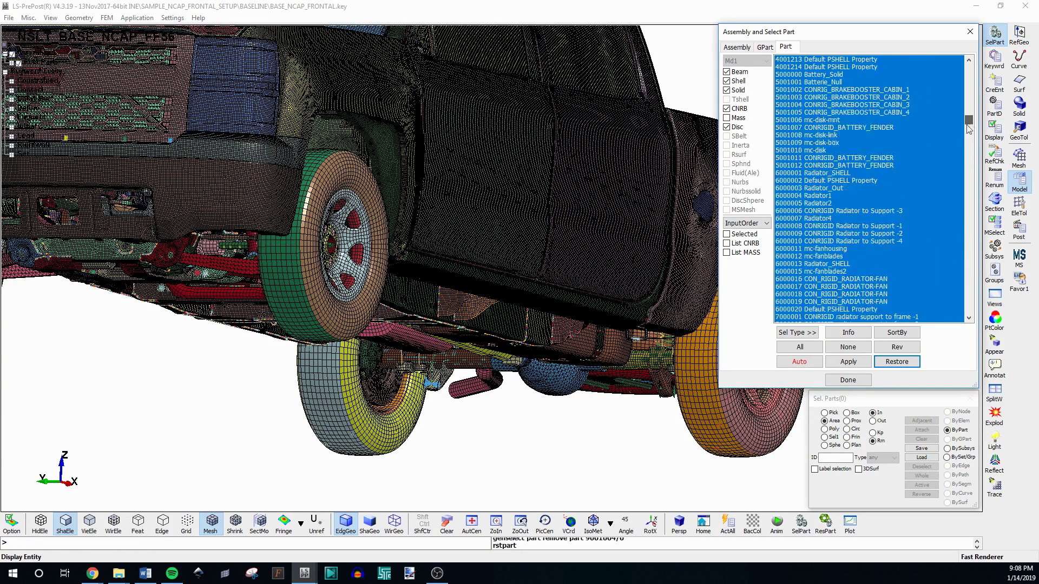
left_click(300, 268)
left_click(897, 366)
left_click(897, 362)
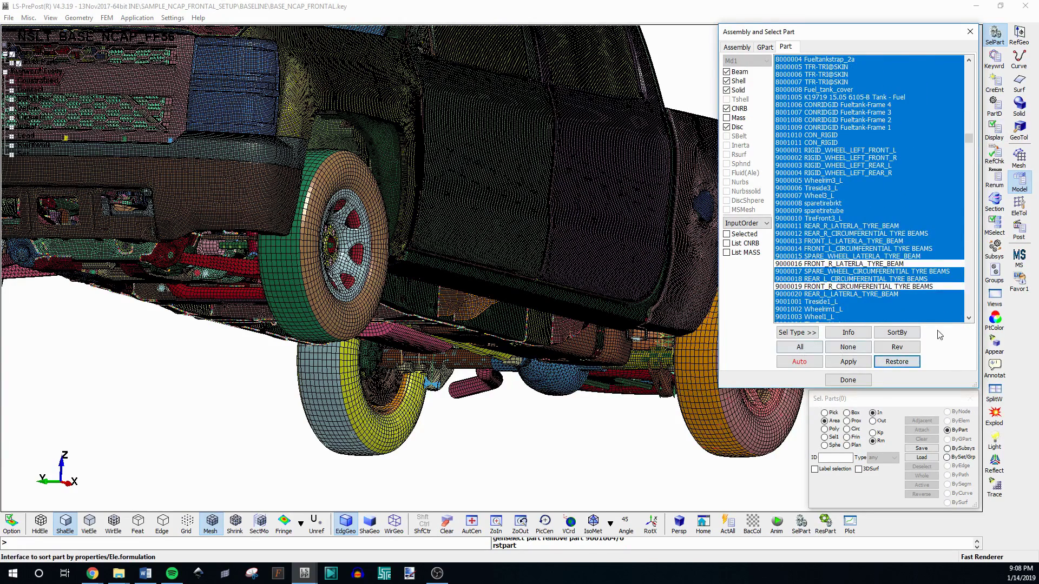
left_click(313, 304)
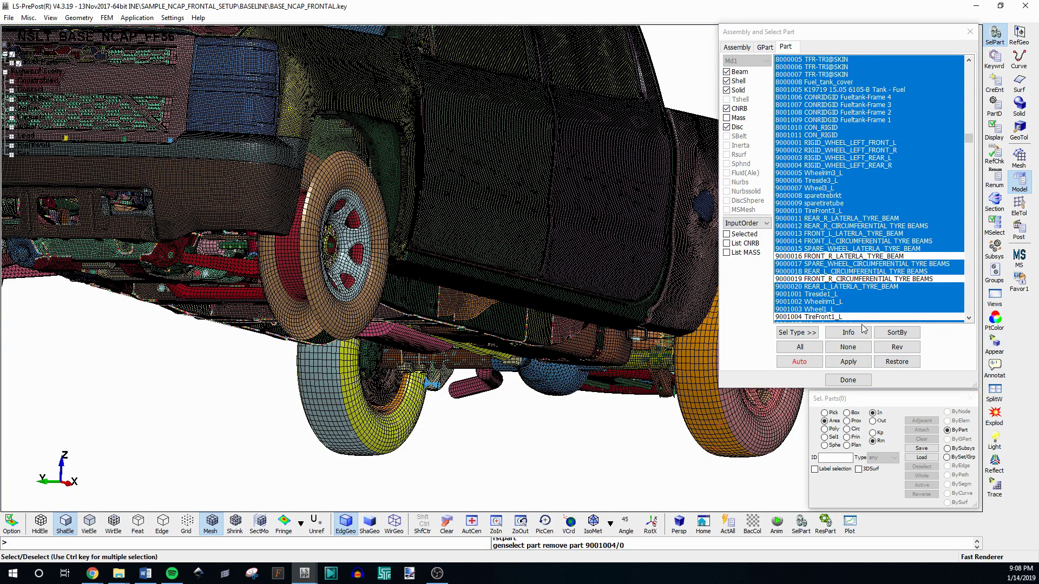
Isolate beam part 9000019 FRONT_R_CIRCUMFERENTIAL TYRE BEAMS and review its section and material data in the part information
left_click(862, 279)
left_click_drag(258, 276, 632, 336, "ctrl")
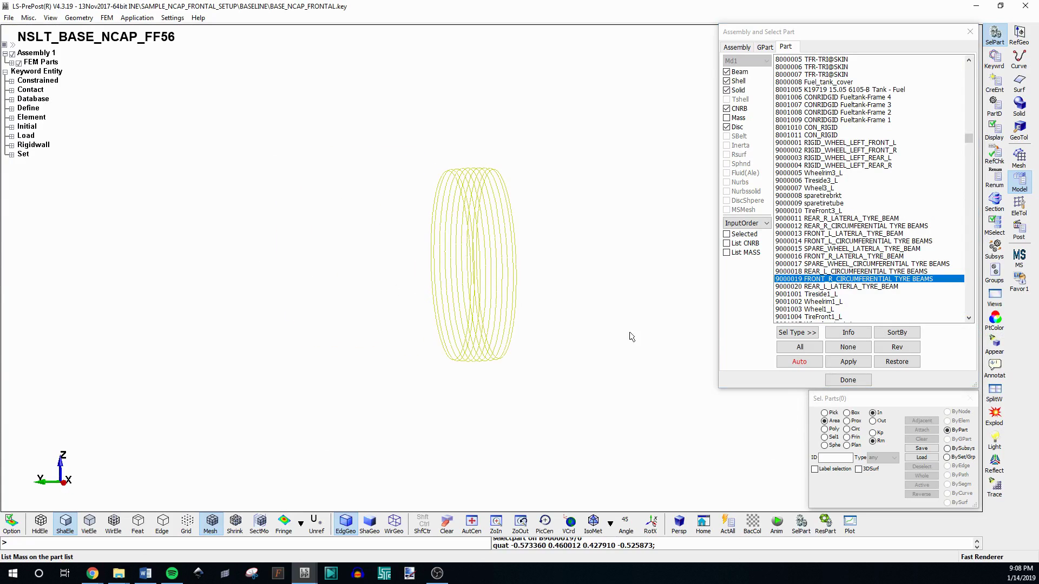
left_click(849, 333)
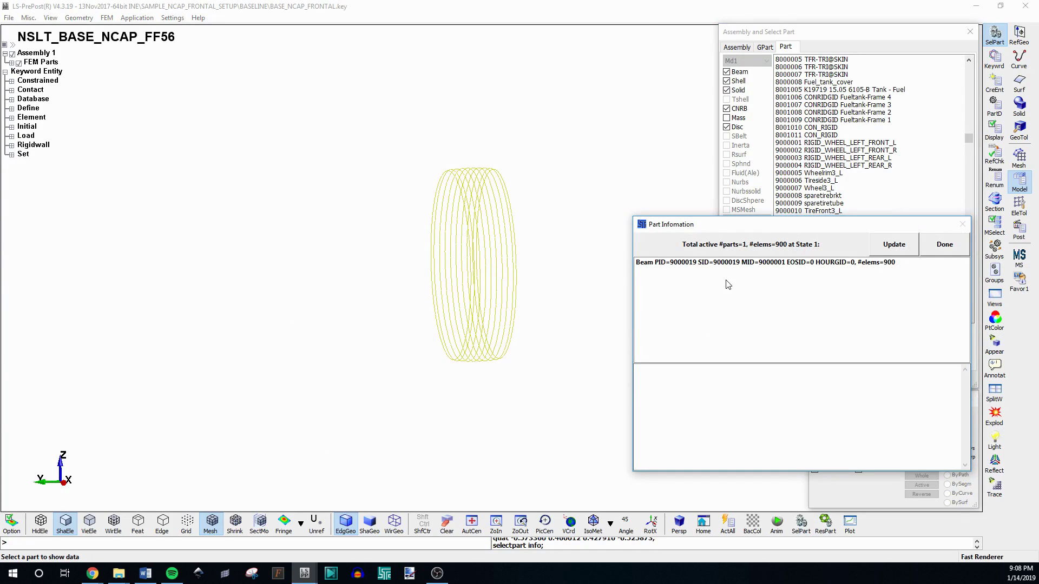
left_click(736, 262)
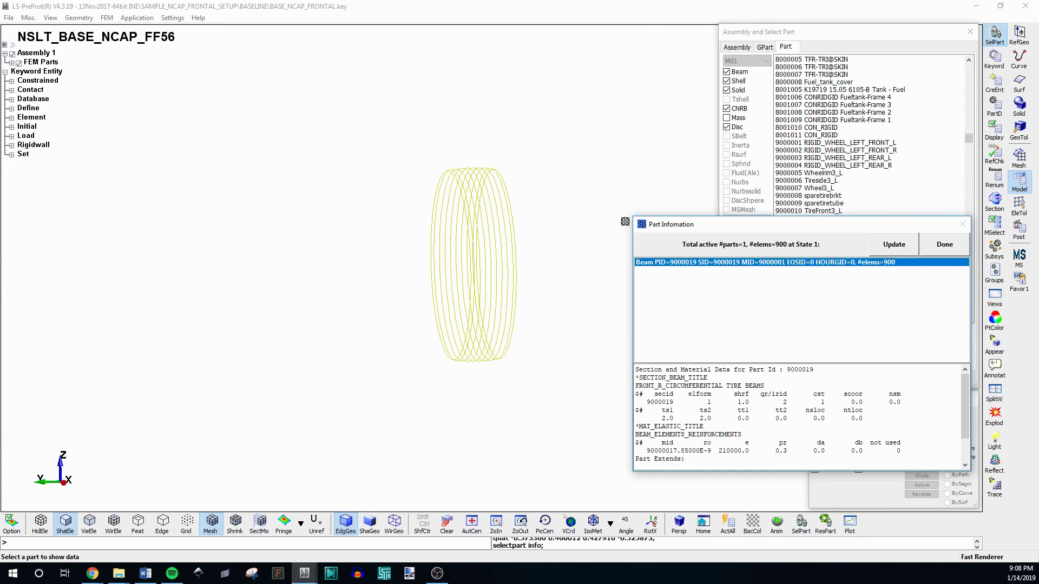
left_click_drag(634, 218, 577, 163)
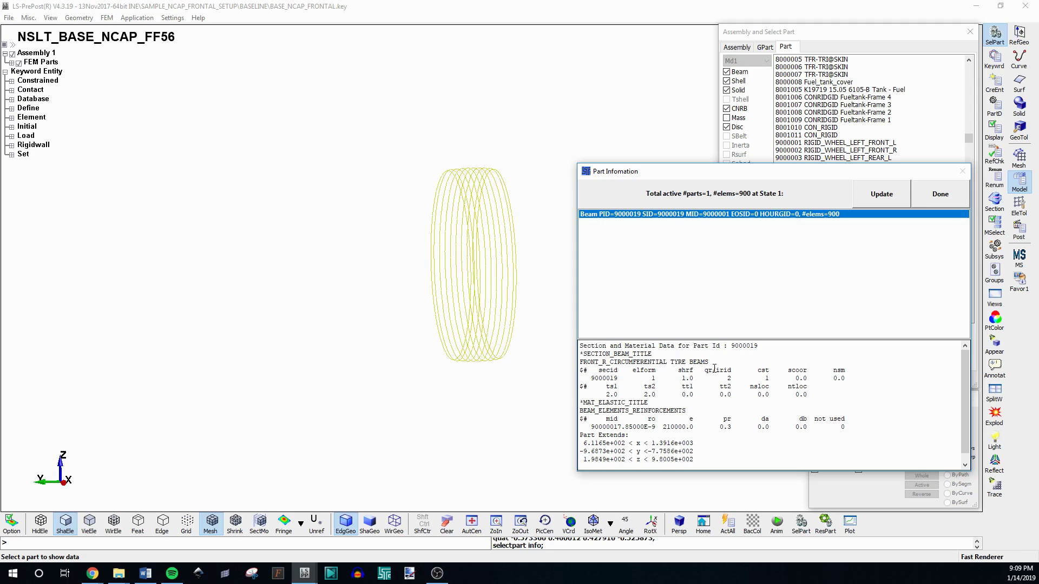
scroll(714, 369, "down", 1)
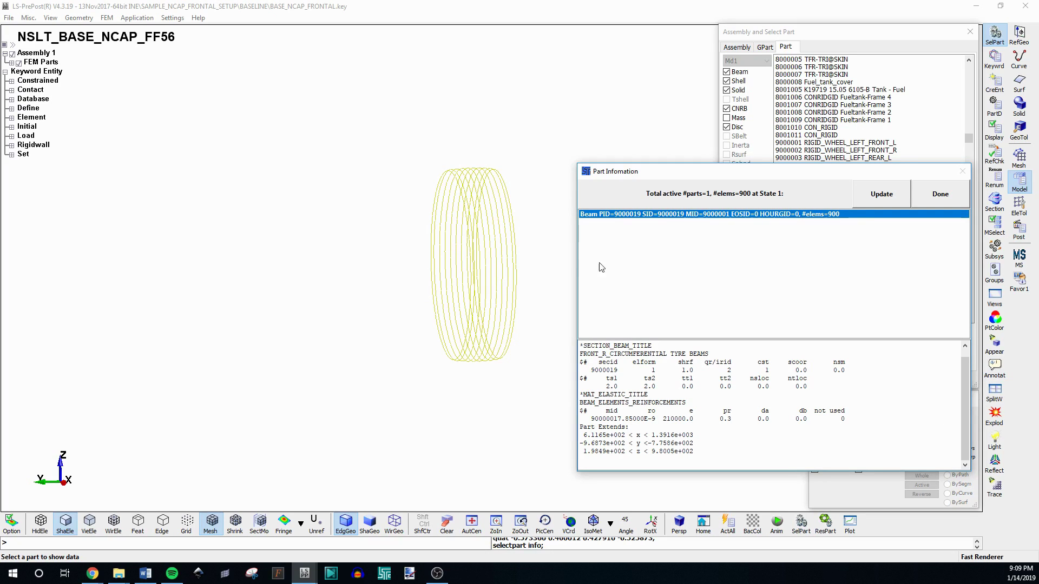
left_click(935, 197)
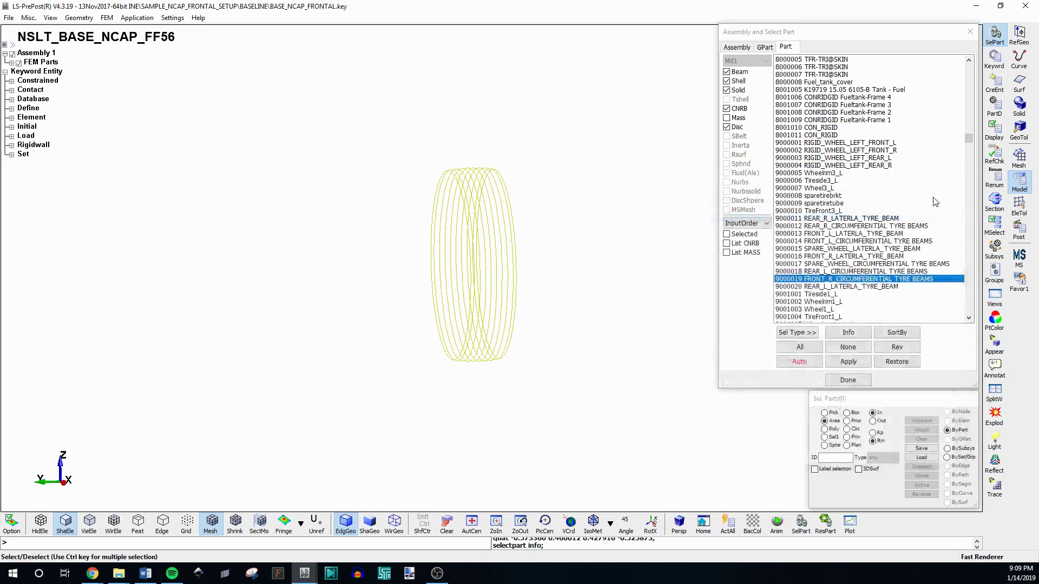
Display all parts of the truck, limiting the element types to solid and mass
left_click(814, 349)
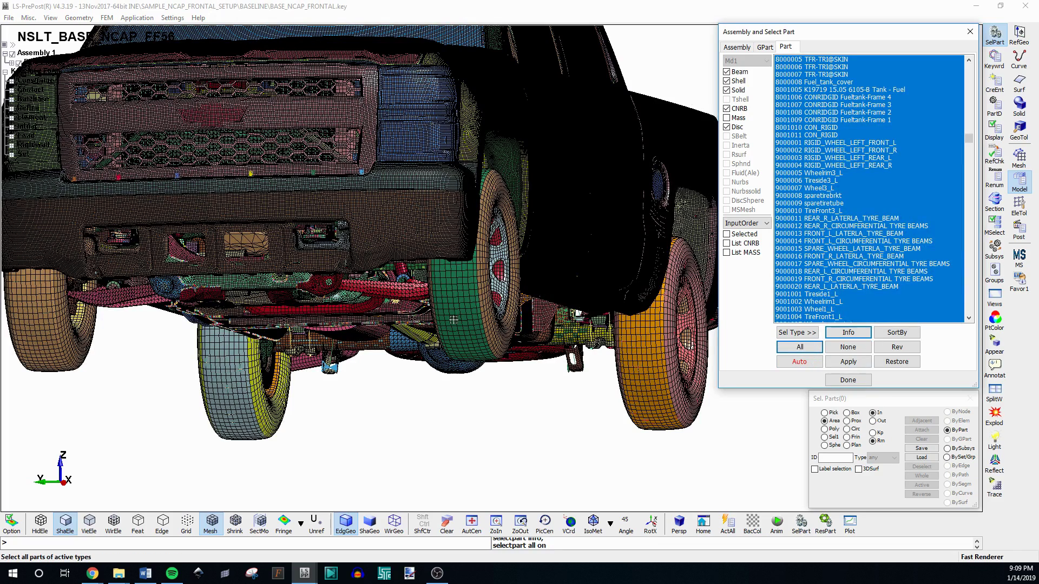
left_click(726, 127)
left_click(727, 118)
left_click(726, 109)
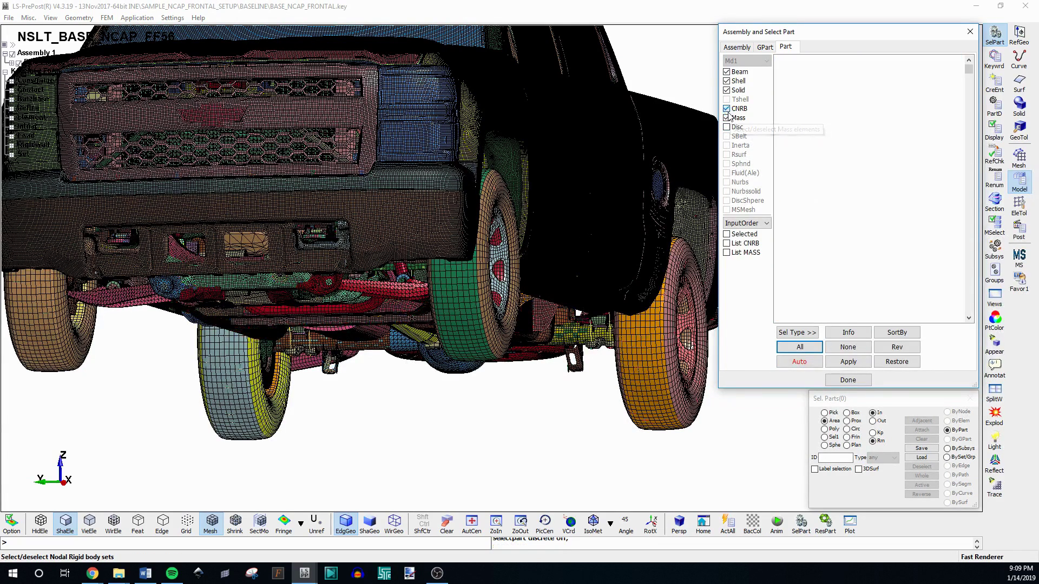
left_click(727, 71)
left_click(727, 80)
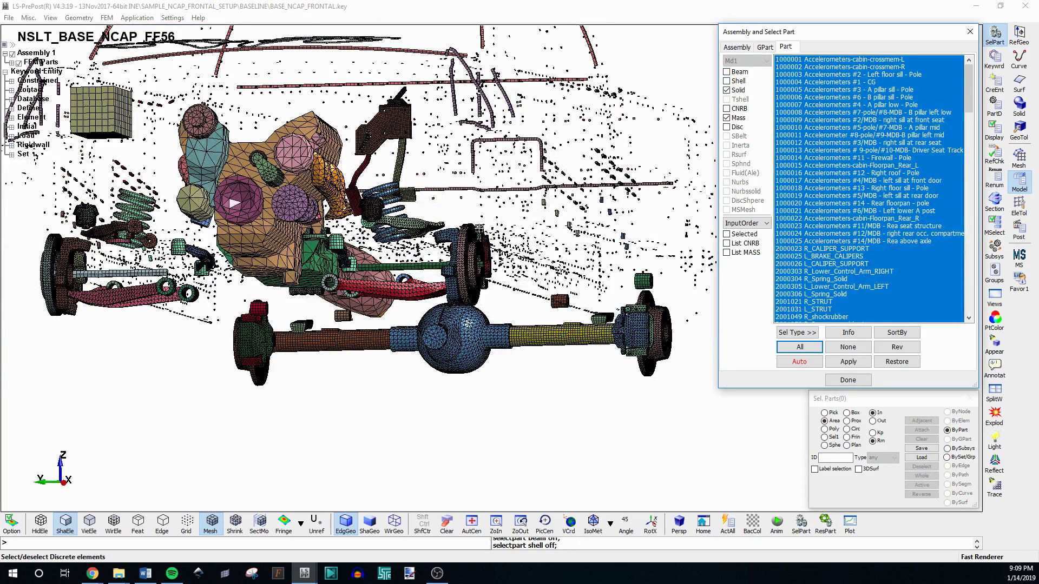
Examine the truck's solid and mass elements up close and from several angles, and display the shell and beam elements again
left_click_drag(568, 247, 495, 243, "shift")
scroll(622, 254, "down", 4, "shift")
scroll(495, 242, "up", 5)
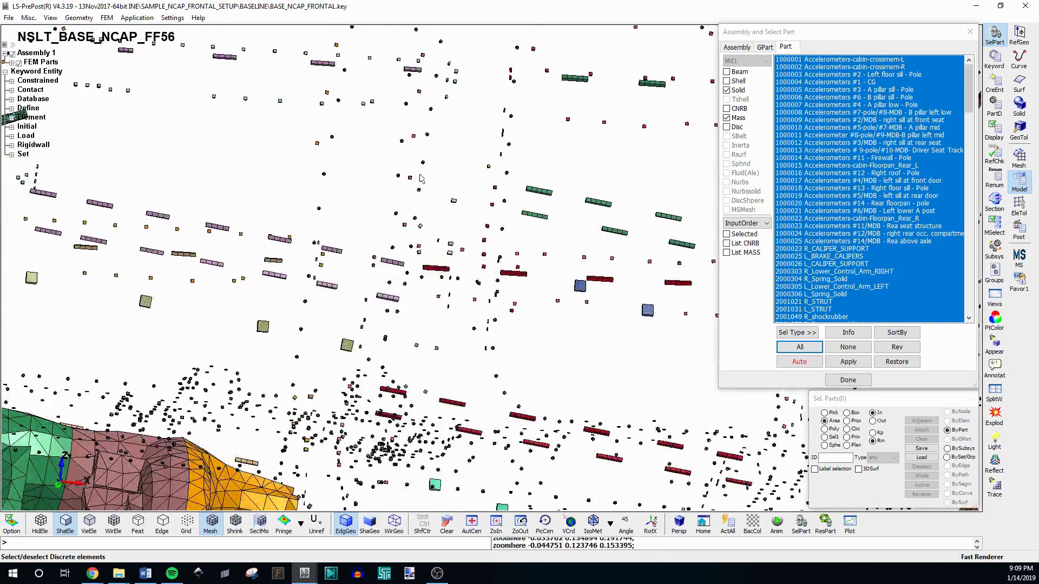
scroll(420, 178, "down", 8)
left_click_drag(385, 228, 632, 317, "shift")
scroll(519, 309, "up", 5)
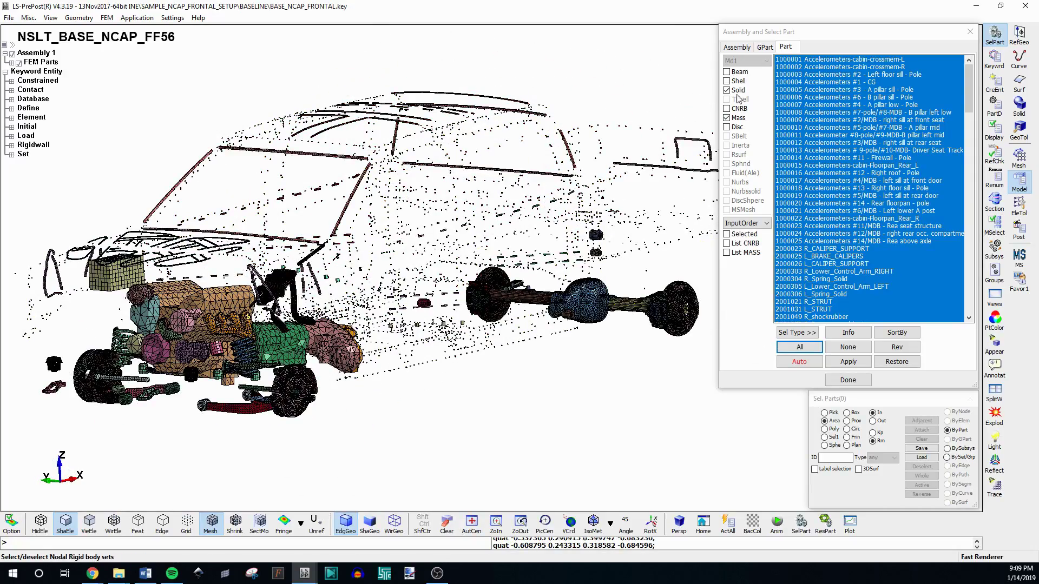
left_click(727, 81)
left_click(726, 72)
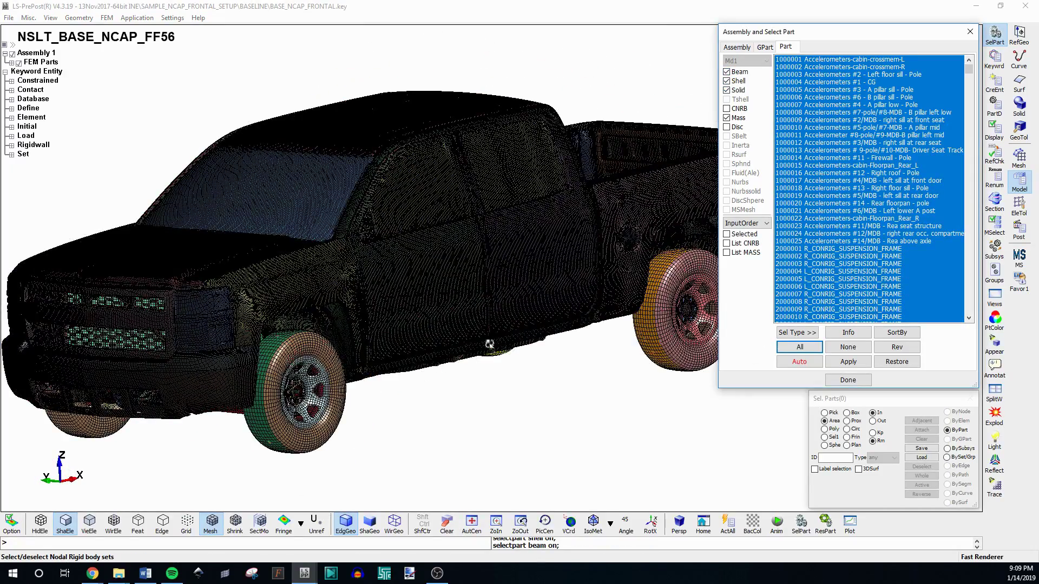
Examine the truck's doors and front wheel area up close, and display all parts again before closing the part selection
scroll(278, 209, "up", 3)
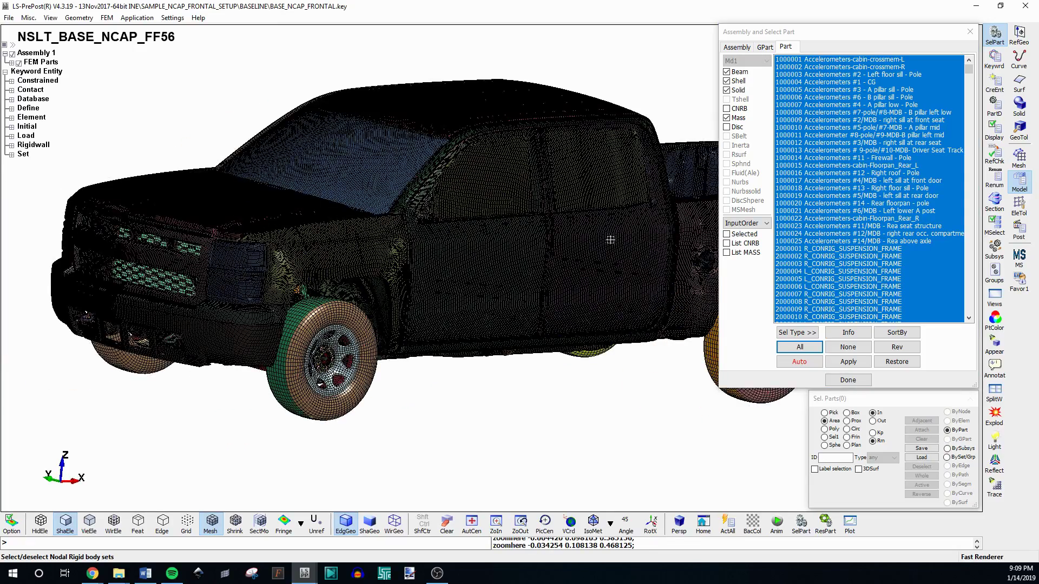
scroll(447, 249, "up", 5)
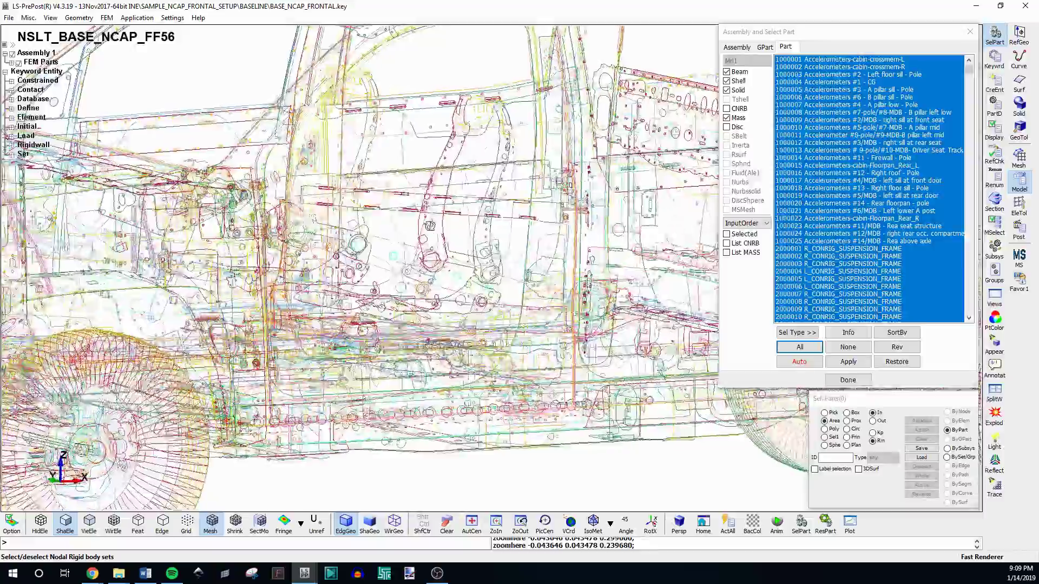
scroll(389, 248, "up", 2)
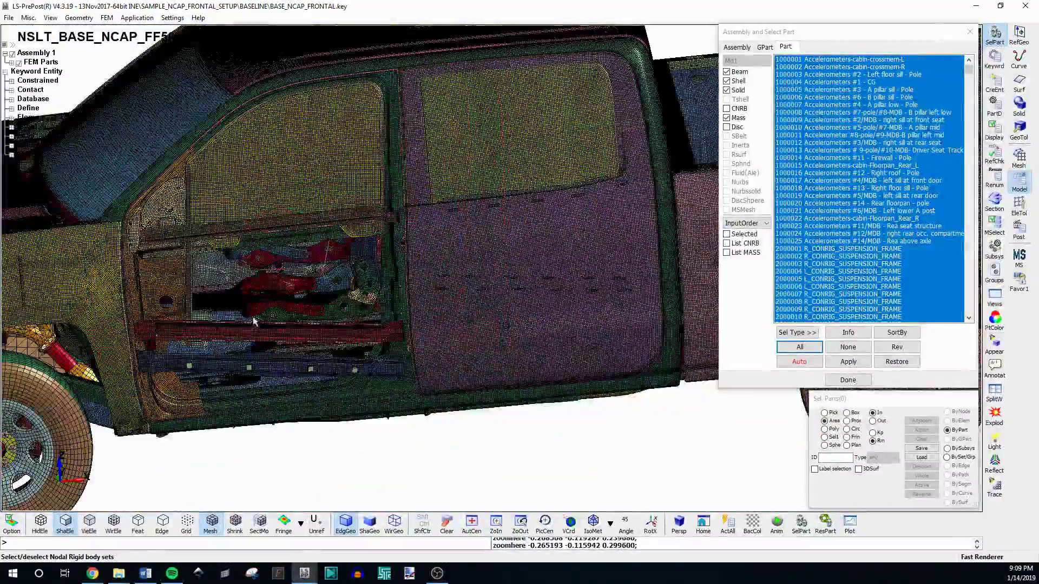
left_click_drag(253, 321, 306, 320, "ctrl")
scroll(395, 300, "down", 3)
scroll(229, 342, "up", 2)
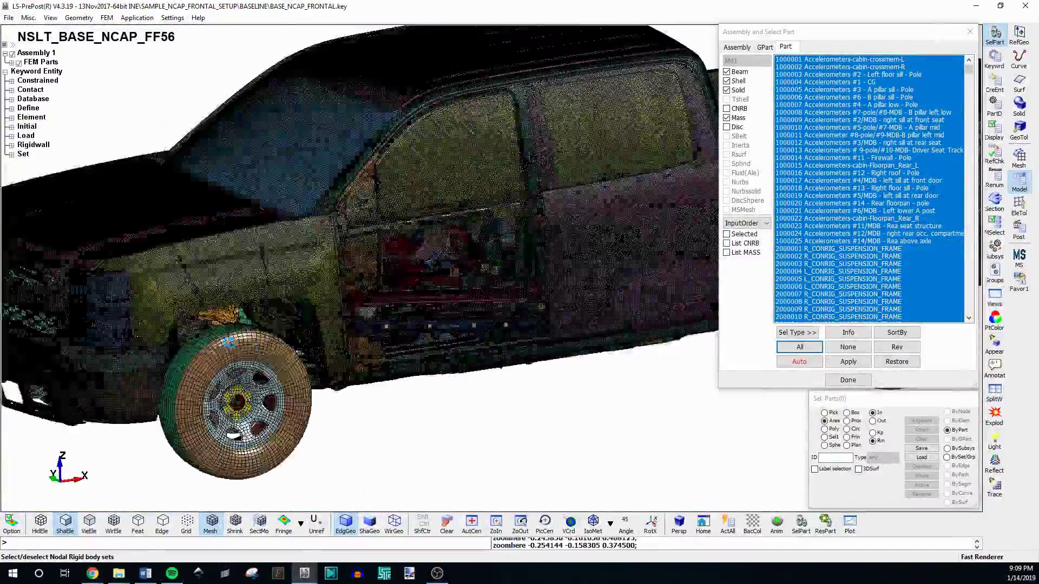
scroll(180, 301, "up", 4)
left_click_drag(181, 301, 319, 273, "ctrl")
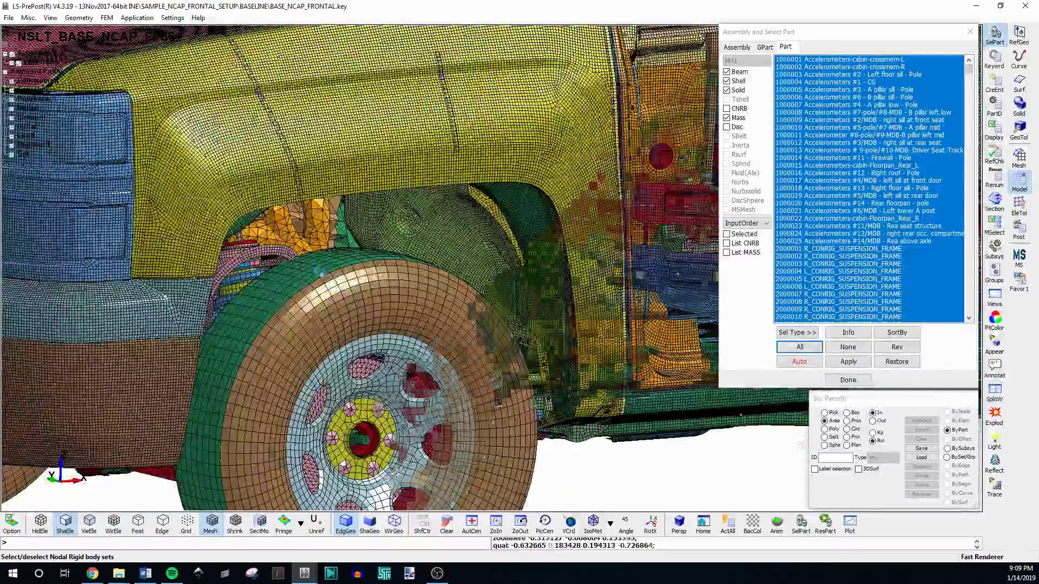
scroll(320, 273, "down", 4)
left_click(812, 347)
left_click(850, 380)
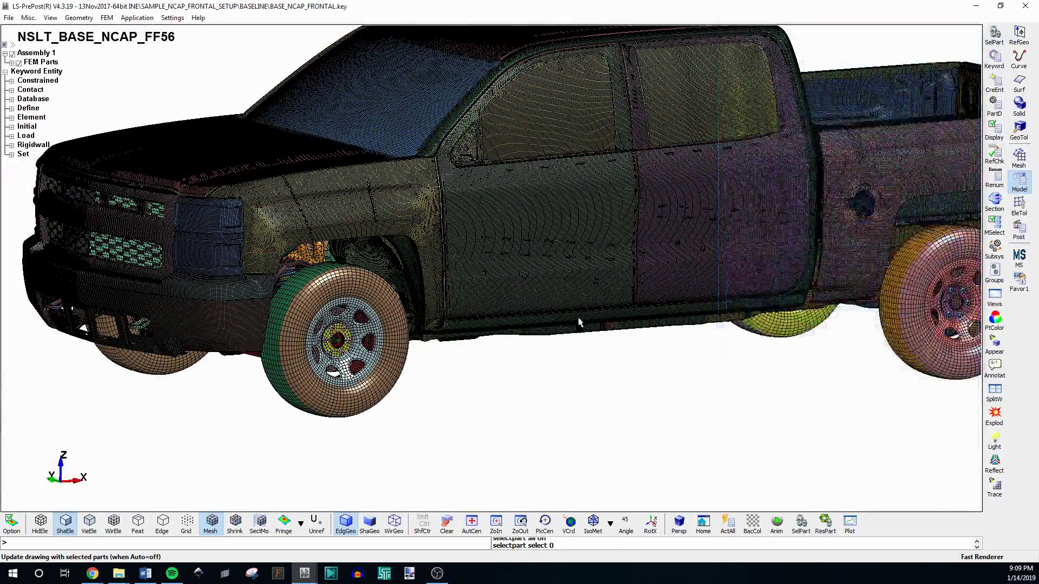
Blank the elements on the driver's-side half of the truck with an area selection in the front view
mouse_move(578, 322)
left_mouse_down()
mouse_move(746, 320)
mouse_move(714, 205)
mouse_move(663, 107)
left_mouse_up()
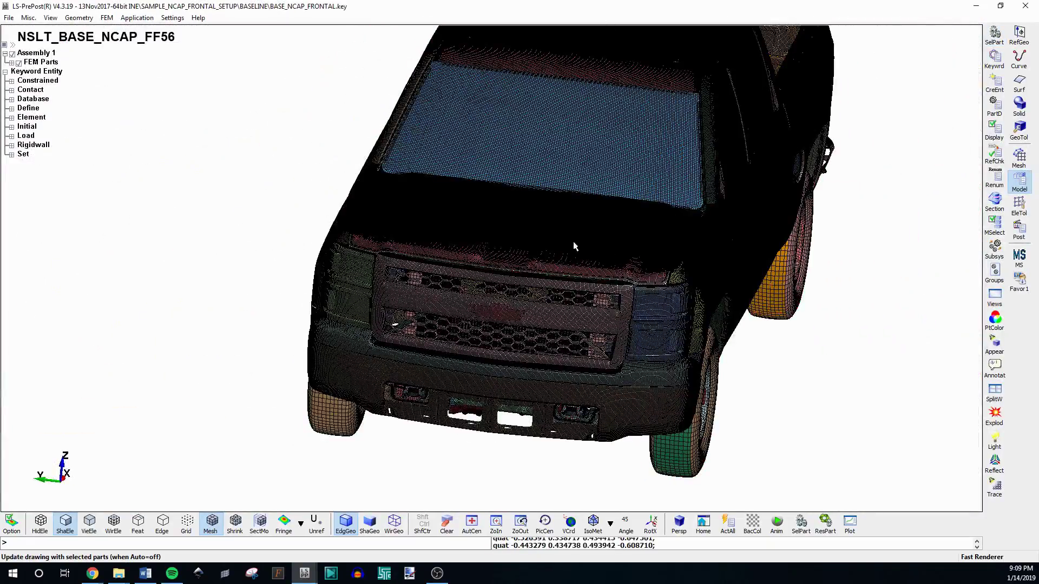
left_click_drag(862, 317, 863, 301)
left_click(1019, 205)
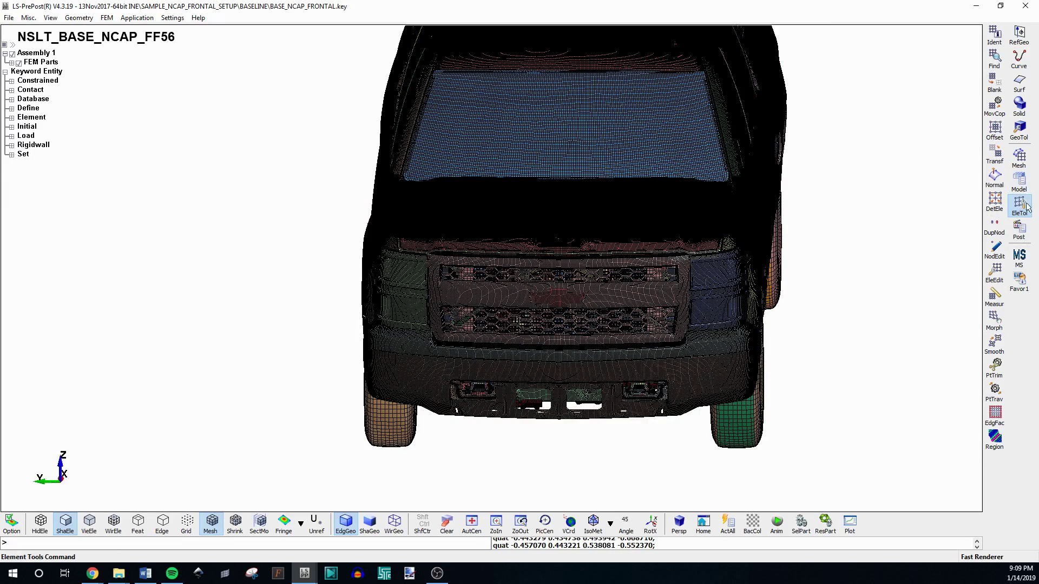
left_click(996, 84)
middle_click_drag(840, 271, 582, 302, "ctrl")
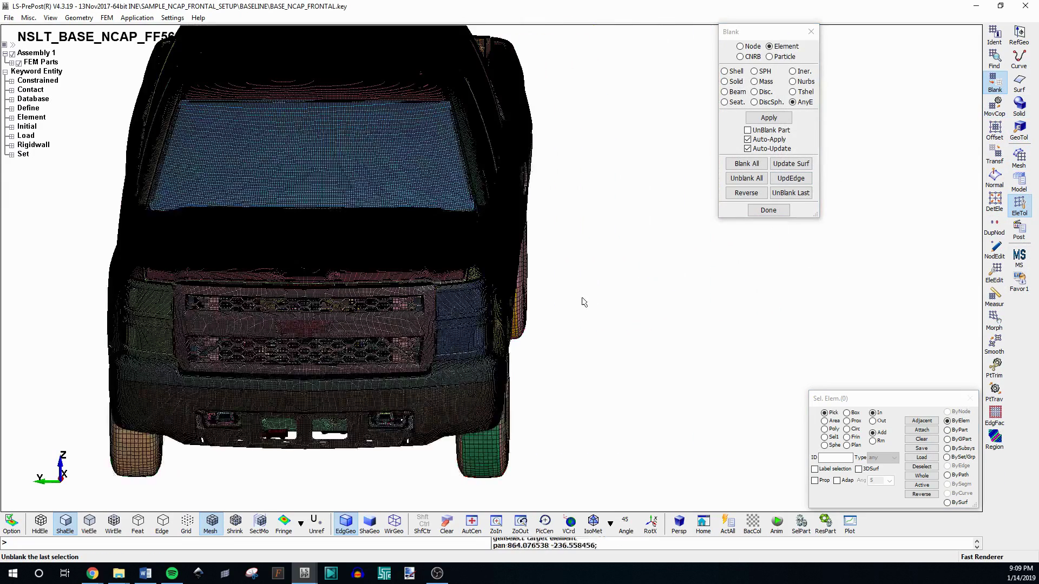
scroll(583, 302, "down", 2)
left_click_drag(784, 36, 946, 36)
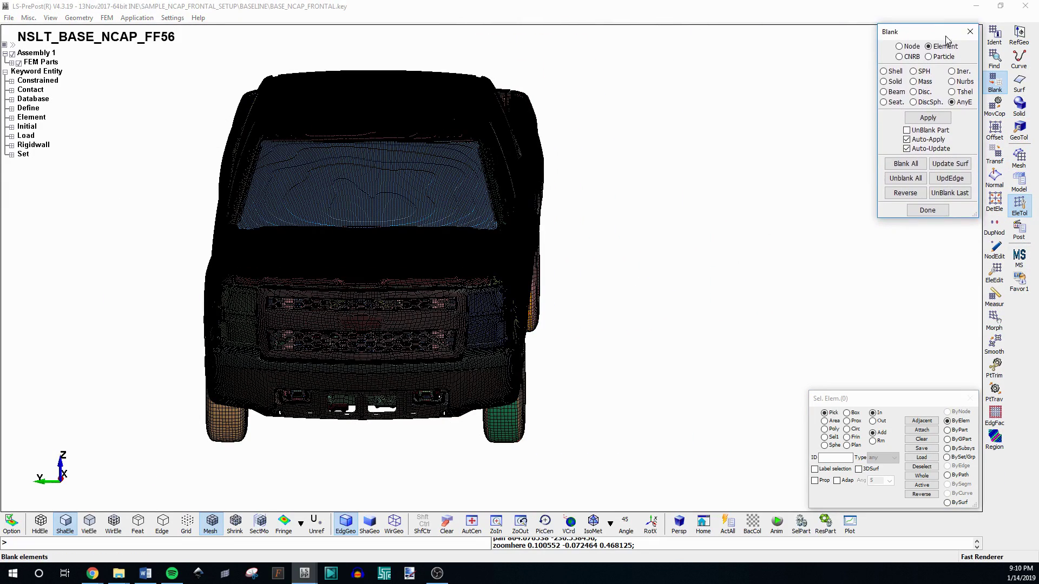
left_click(831, 421)
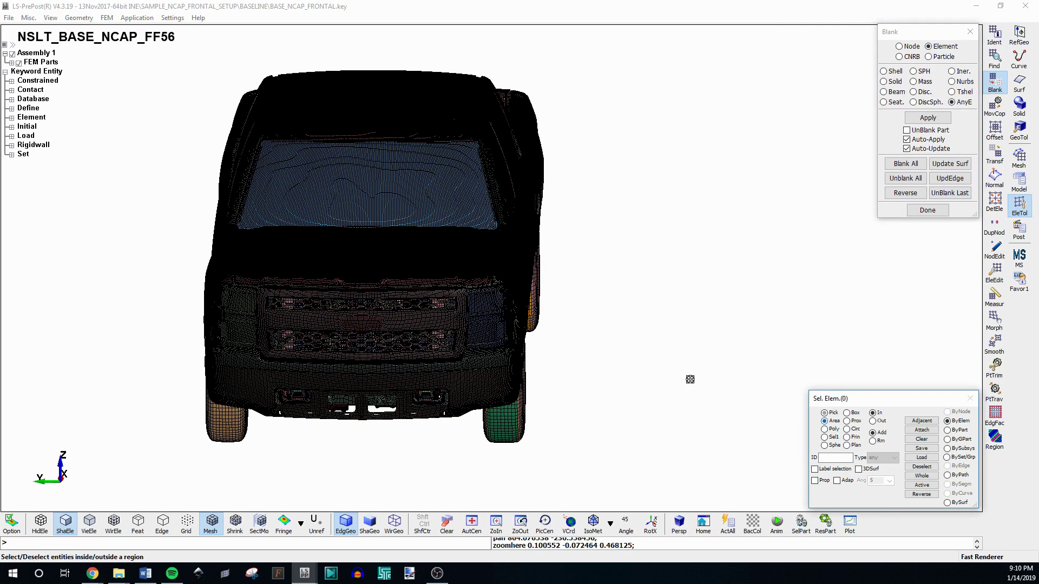
left_click_drag(674, 52, 377, 421)
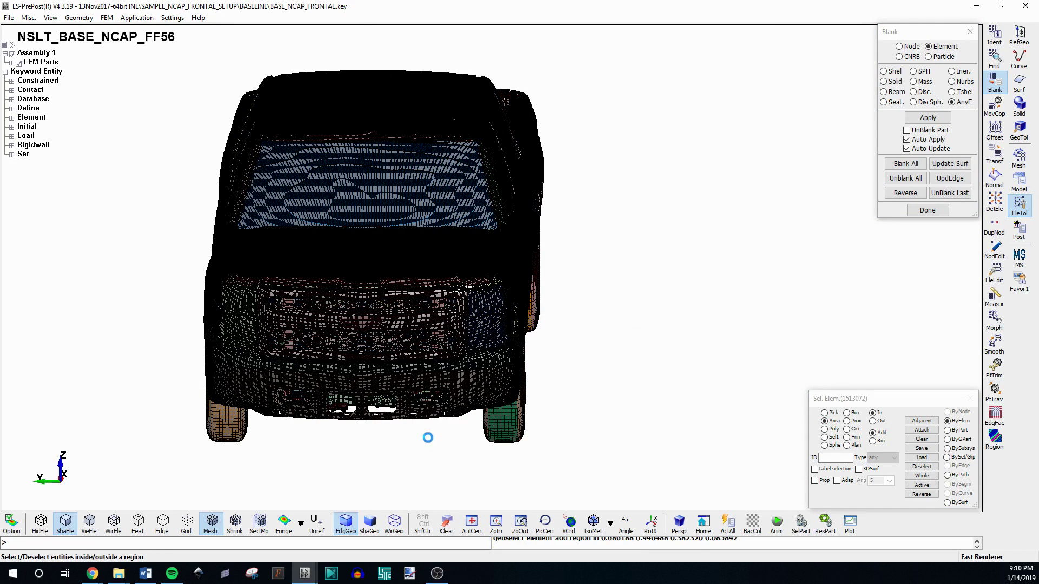
Examine the engine, transmission, driveshaft and rear axle of the half-blanked truck in side view at several zoom levels
left_click_drag(586, 318, 335, 292, "shift")
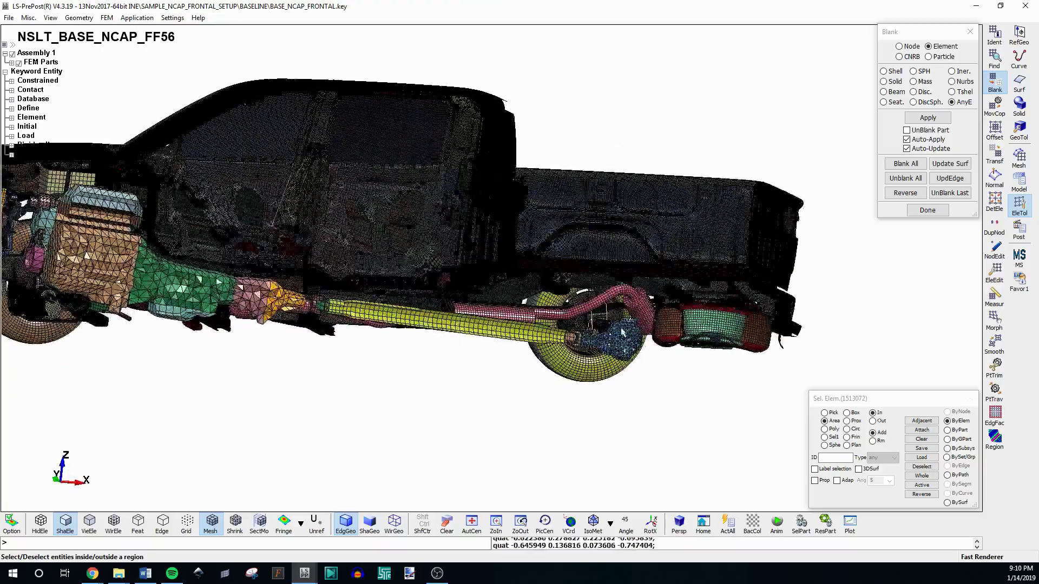
scroll(335, 282, "down", 1, "shift")
middle_click_drag(325, 271, 538, 313, "shift")
scroll(368, 270, "up", 2, "shift")
scroll(546, 230, "down", 3)
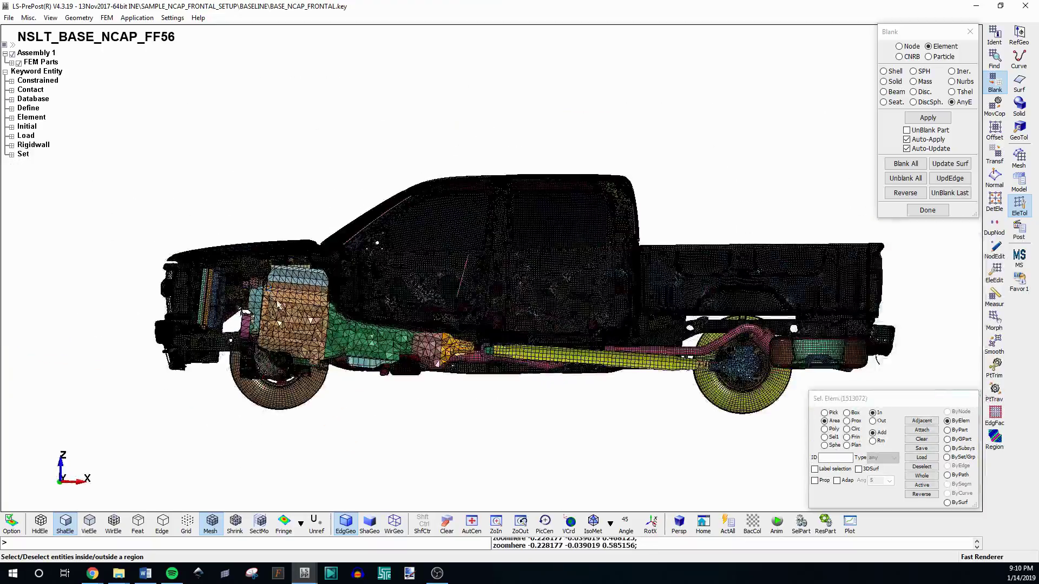
scroll(274, 325, "up", 6)
scroll(274, 325, "down", 4)
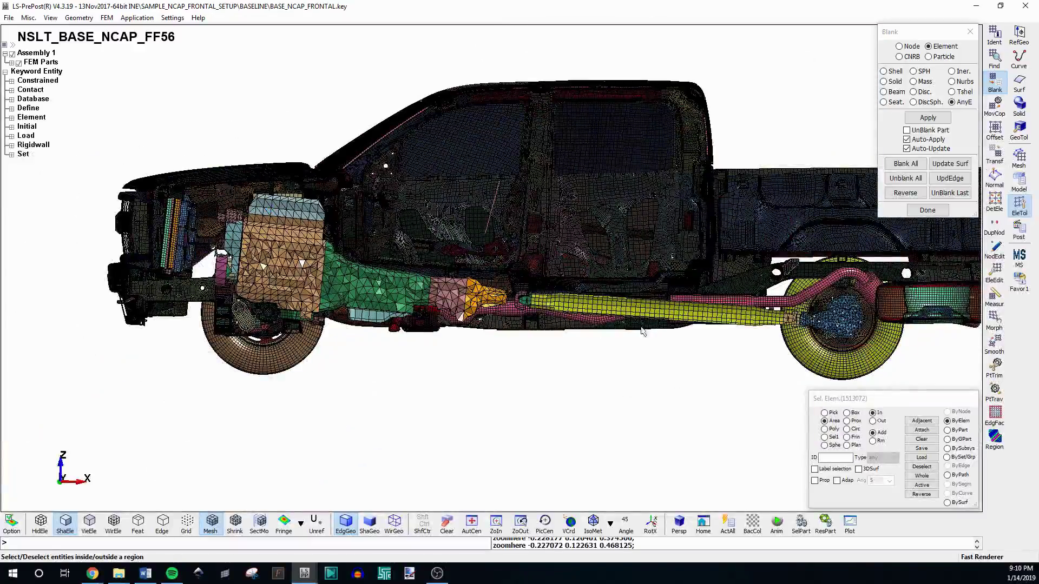
scroll(574, 366, "up", 4)
scroll(574, 366, "down", 4)
scroll(574, 366, "up", 3)
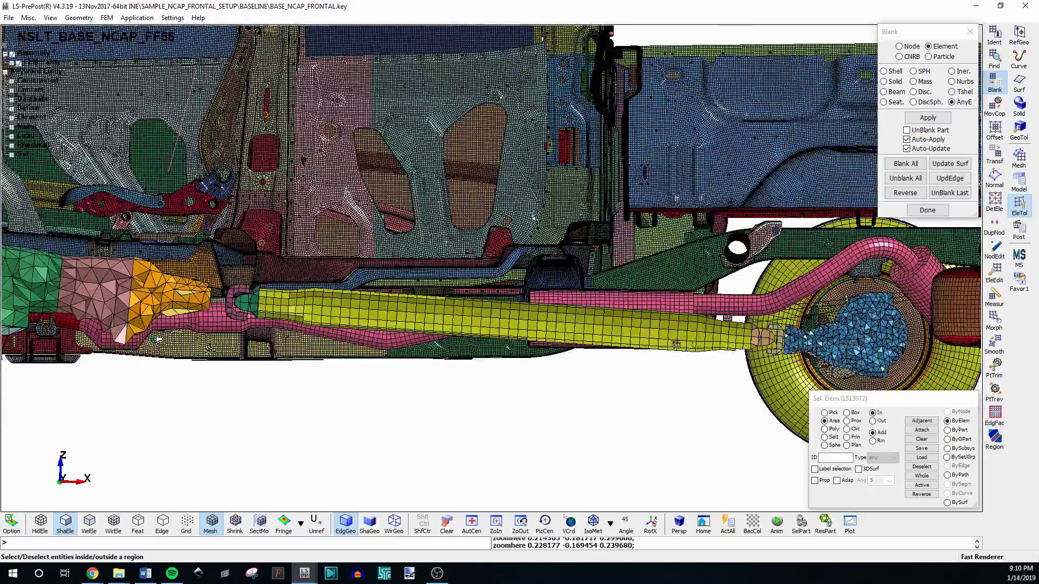
scroll(574, 366, "down", 3)
Examine the cut-open cabin, bed and drivetrain of the half-blanked truck from oblique rear and front angles
left_click_drag(574, 365, 738, 344, "shift")
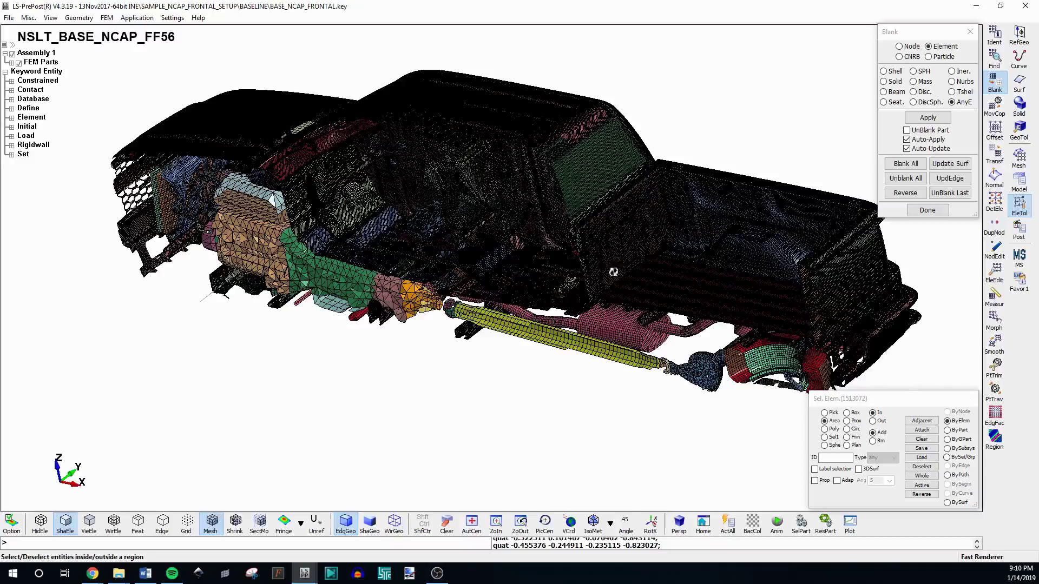
left_click_drag(613, 272, 80, 450, "shift")
scroll(651, 371, "up", 4)
scroll(581, 369, "down", 5)
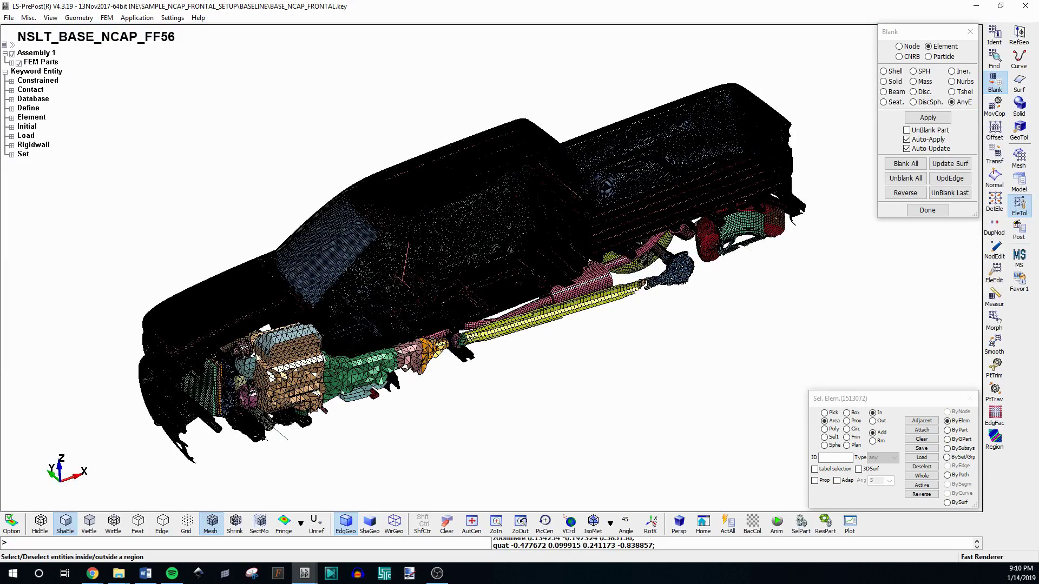
left_click_drag(239, 356, 348, 244, "shift")
scroll(474, 343, "up", 2)
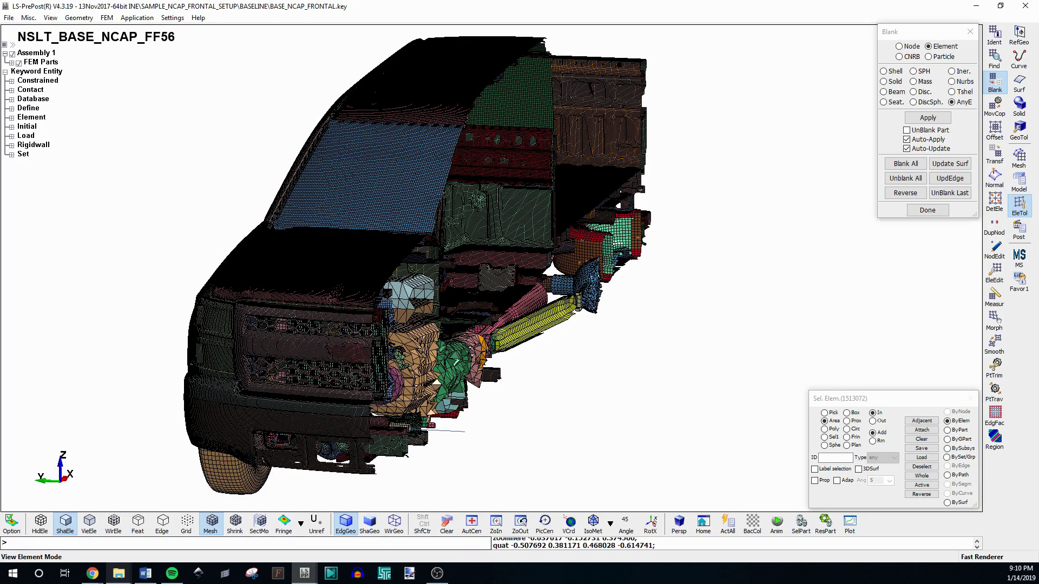
mouse_move(126, 579)
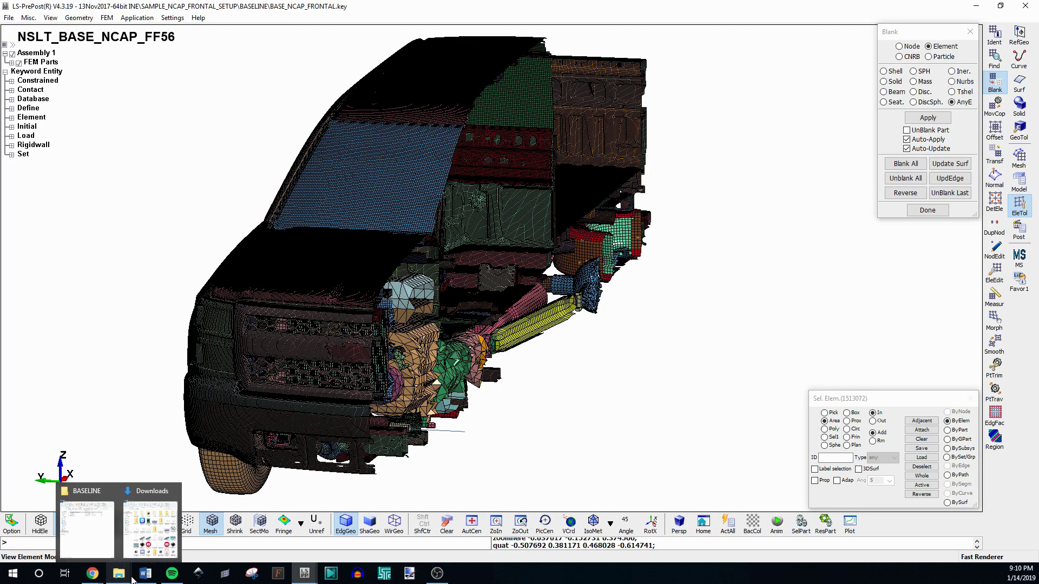
View the Baseline_Silverado.png image from the outer BASELINE folder, close it and return to the LS-PrePost model
left_click(108, 527)
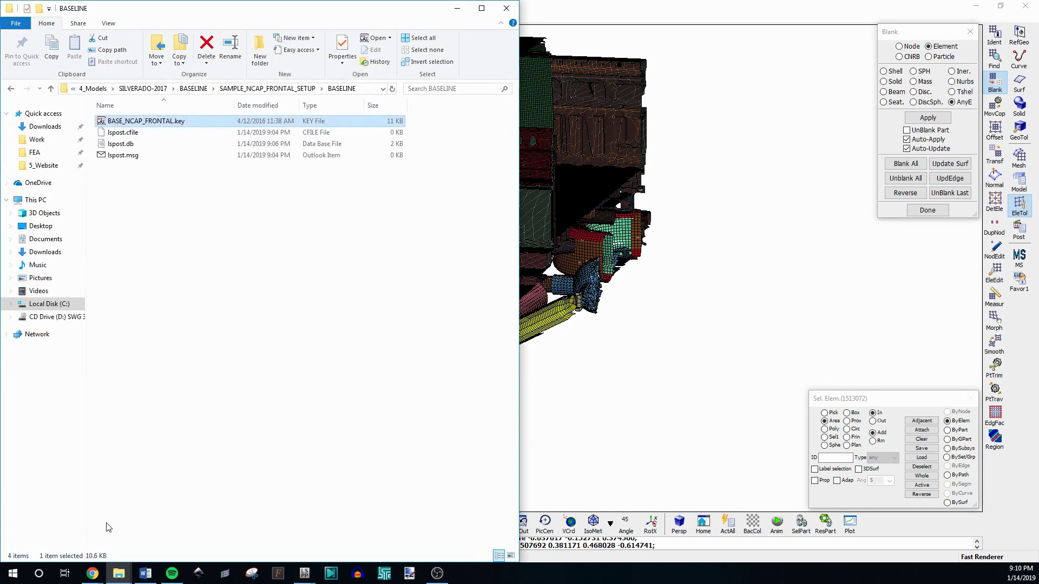
left_click(194, 88)
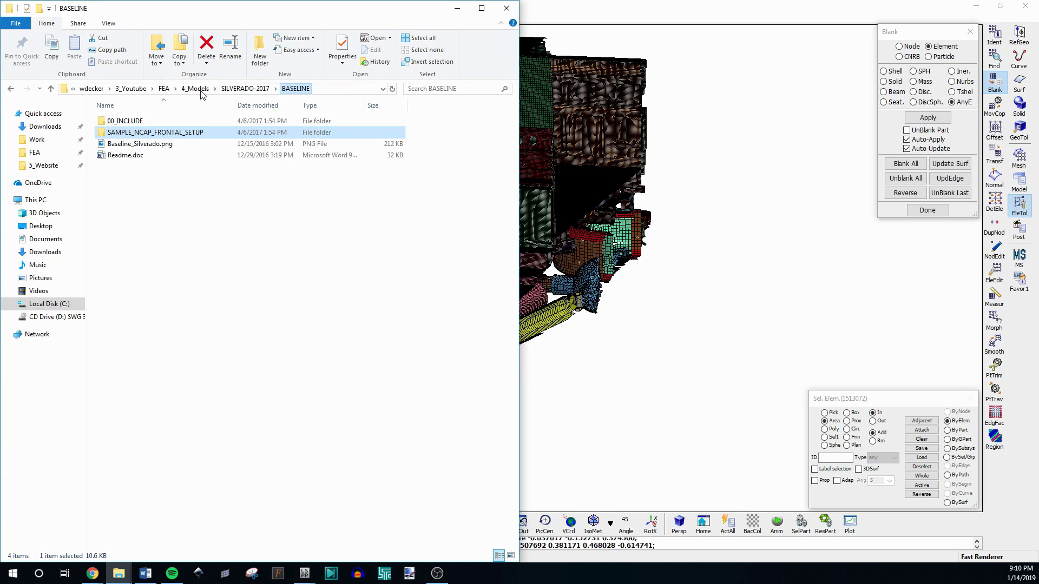
double_click(151, 144)
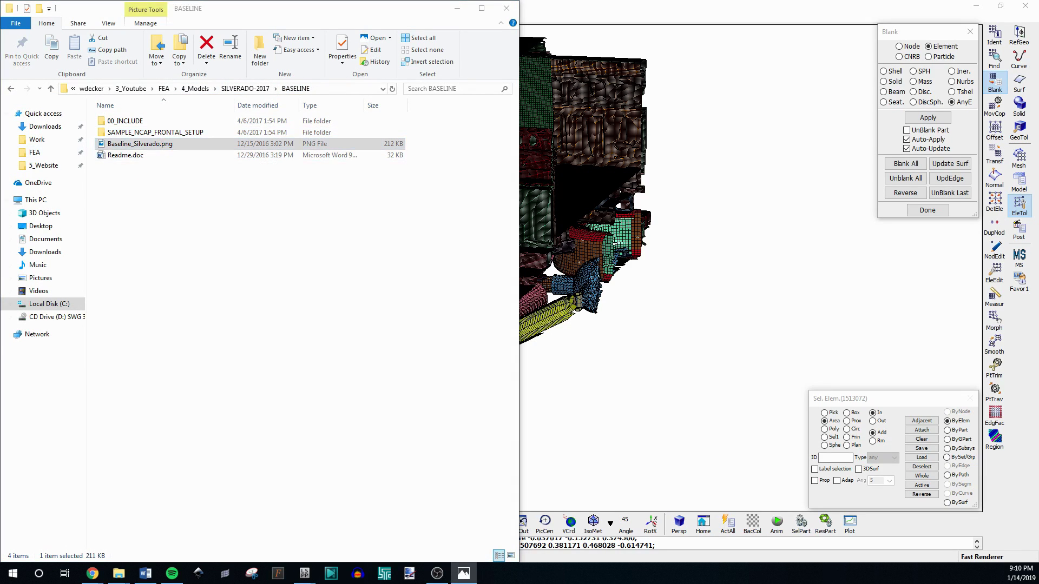
double_click(335, 41)
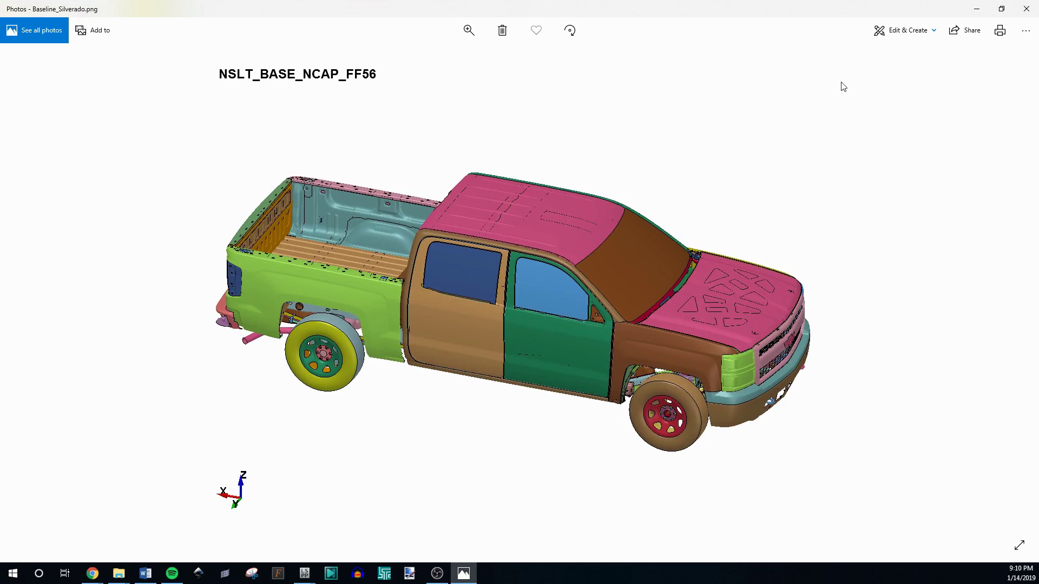
left_click(1019, 9)
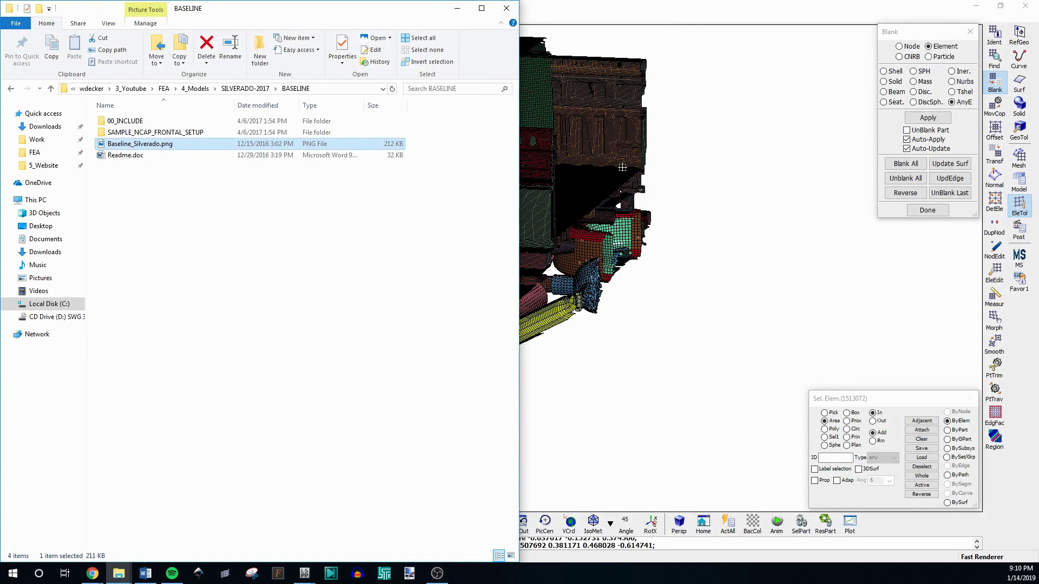
left_click(455, 9)
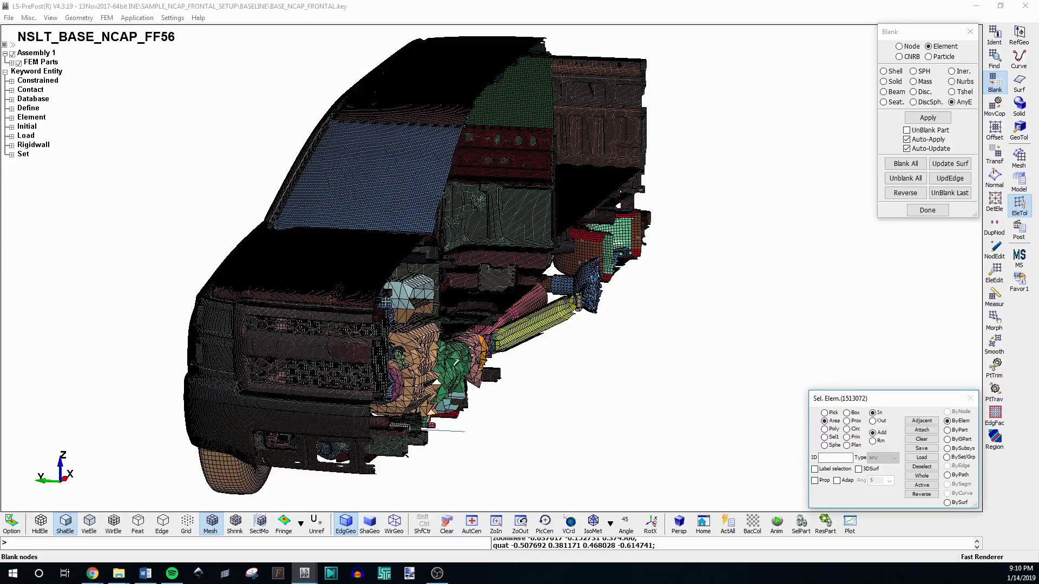
Examine the mesh on the intact side of the half-blanked truck, especially the doors and front fender, and return to the cut side
mouse_move(419, 316)
left_mouse_down("ctrl")
mouse_move(444, 288)
mouse_move(557, 366)
left_mouse_up("ctrl")
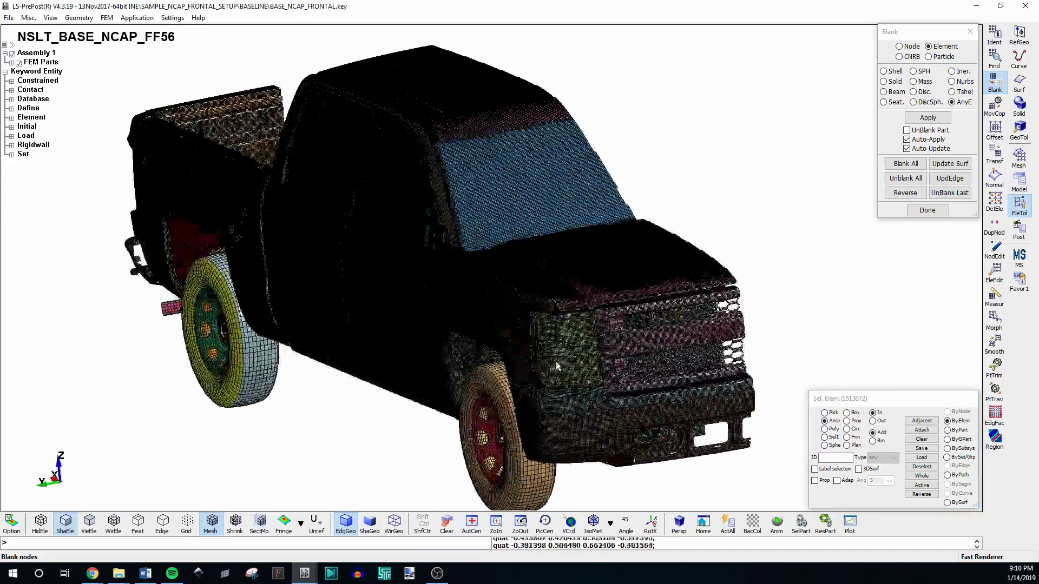
scroll(463, 281, "up", 3, "shift")
left_click_drag(464, 281, 517, 308, "shift")
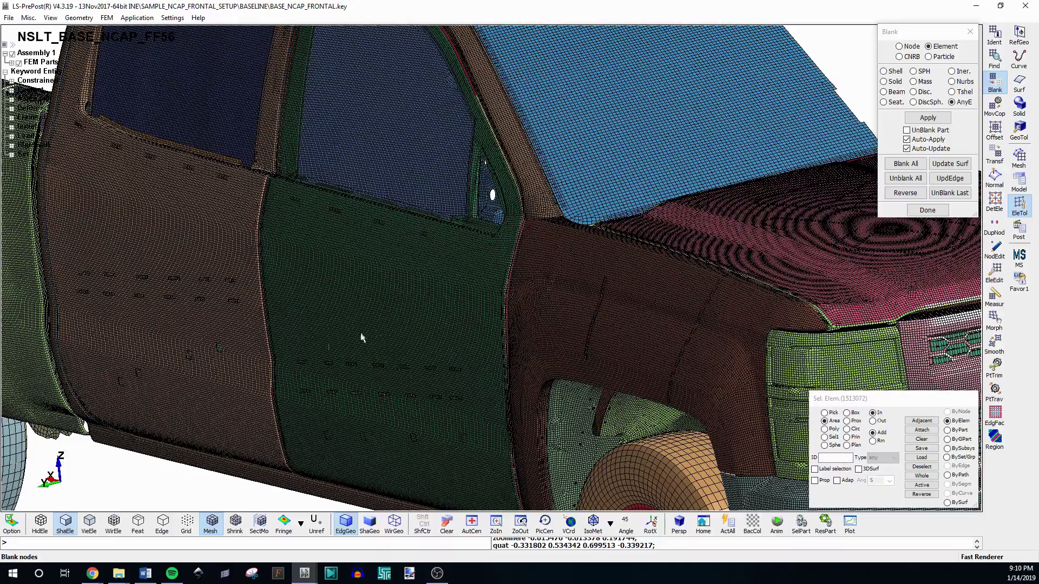
scroll(237, 291, "up", 5, "shift")
scroll(341, 266, "down", 4, "shift")
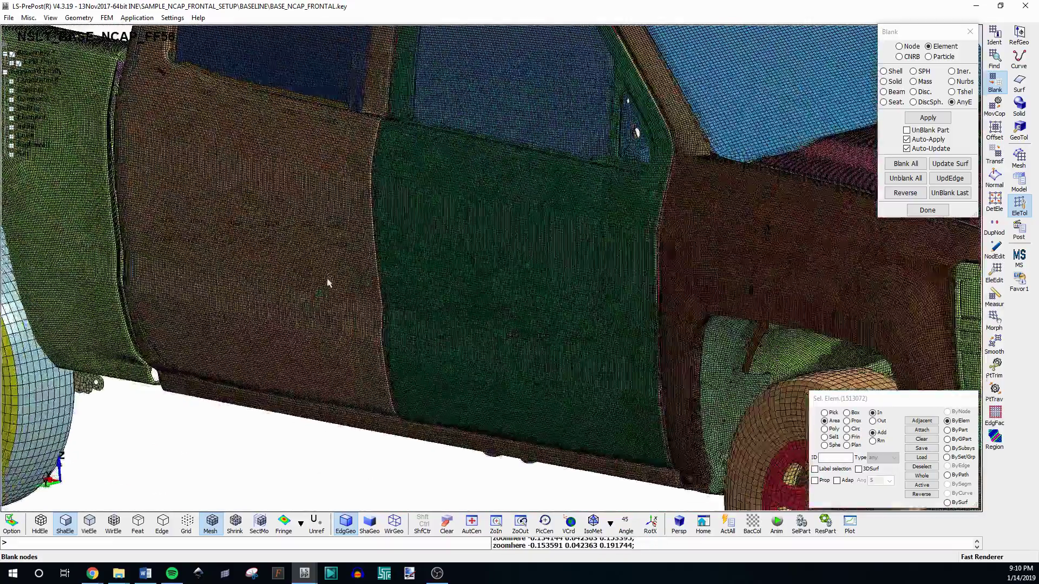
left_click_drag(327, 281, 193, 323, "shift")
scroll(276, 314, "down", 5, "shift")
left_click_drag(480, 339, 441, 316, "shift")
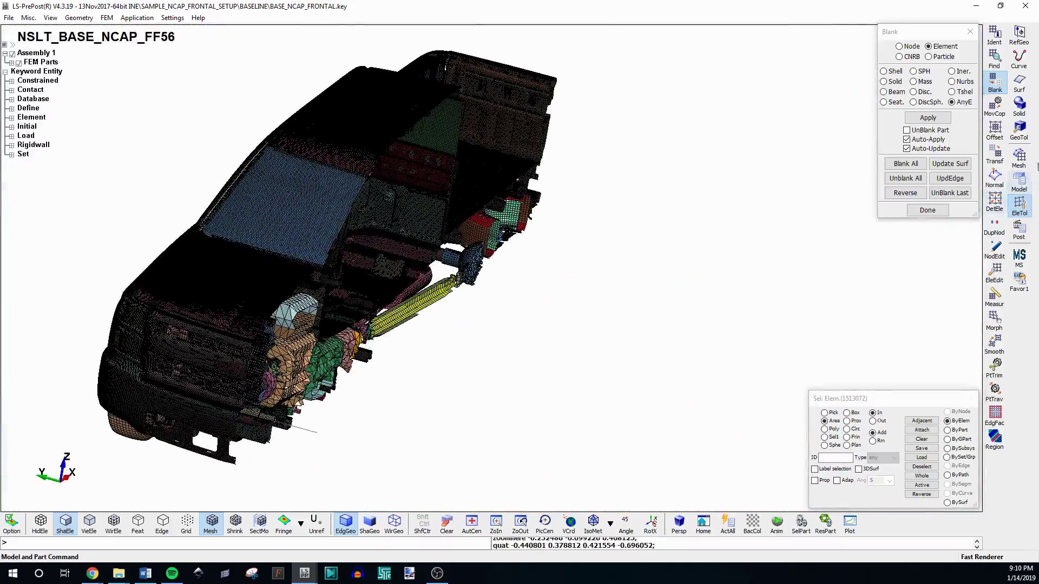
Unblank all elements of the truck and turn off the display of mass elements in the part selection
left_click(909, 181)
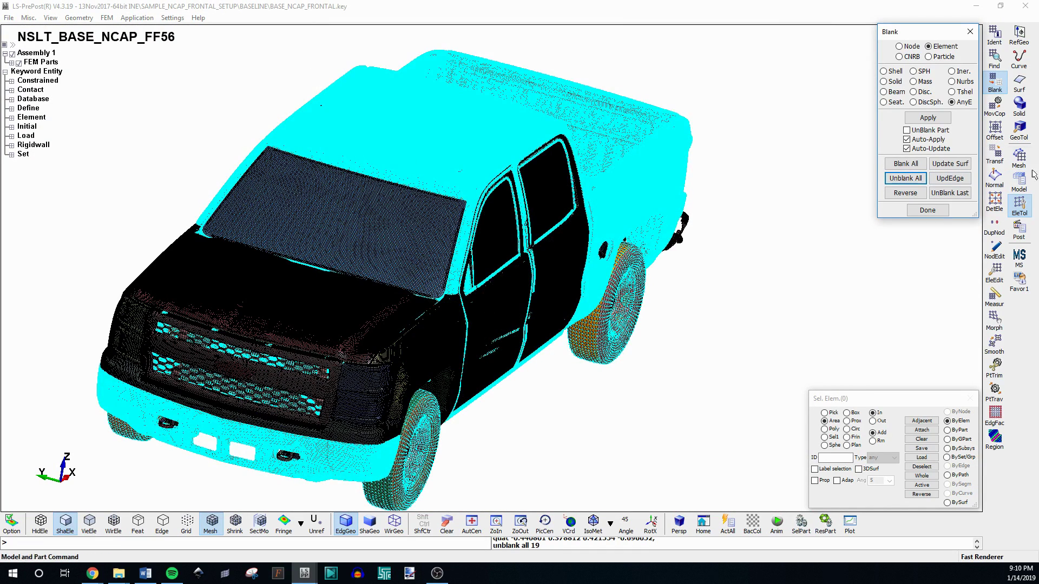
left_click(1019, 180)
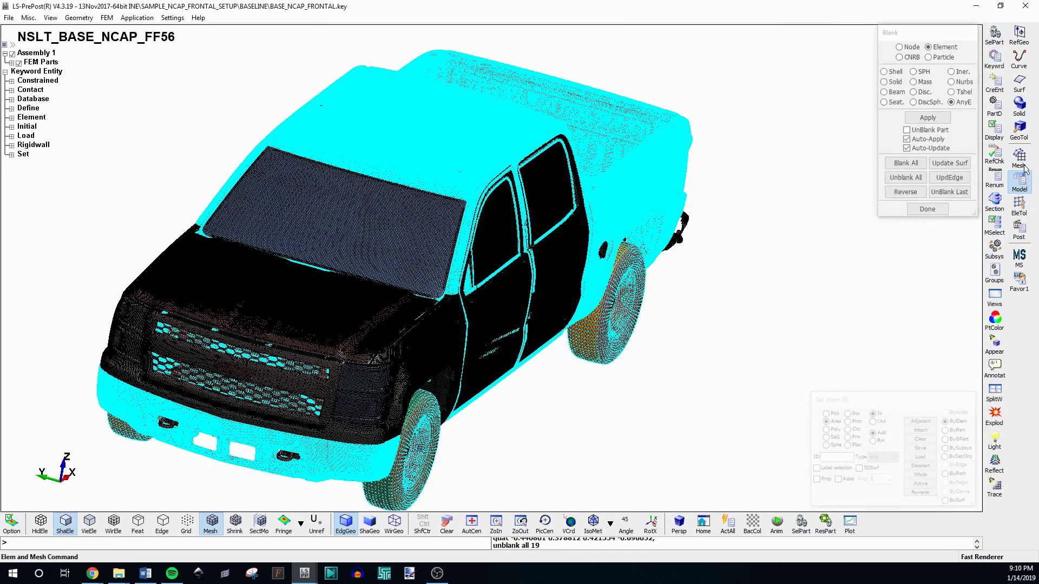
left_click(996, 35)
left_click(886, 117)
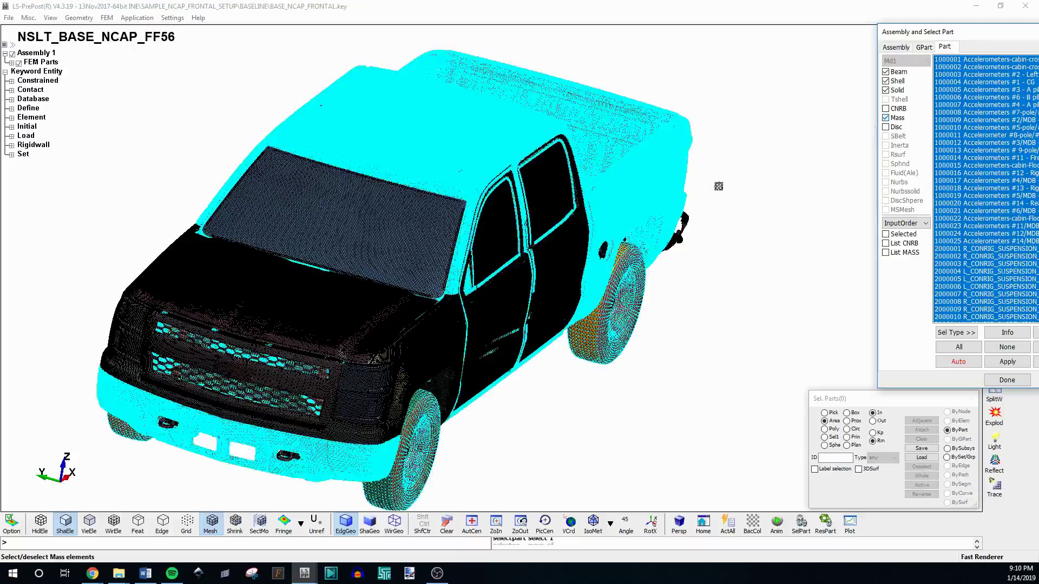
Hide the windshield part and examine the seats and steering wheel through the opening
left_click(402, 208)
scroll(392, 216, "up", 5)
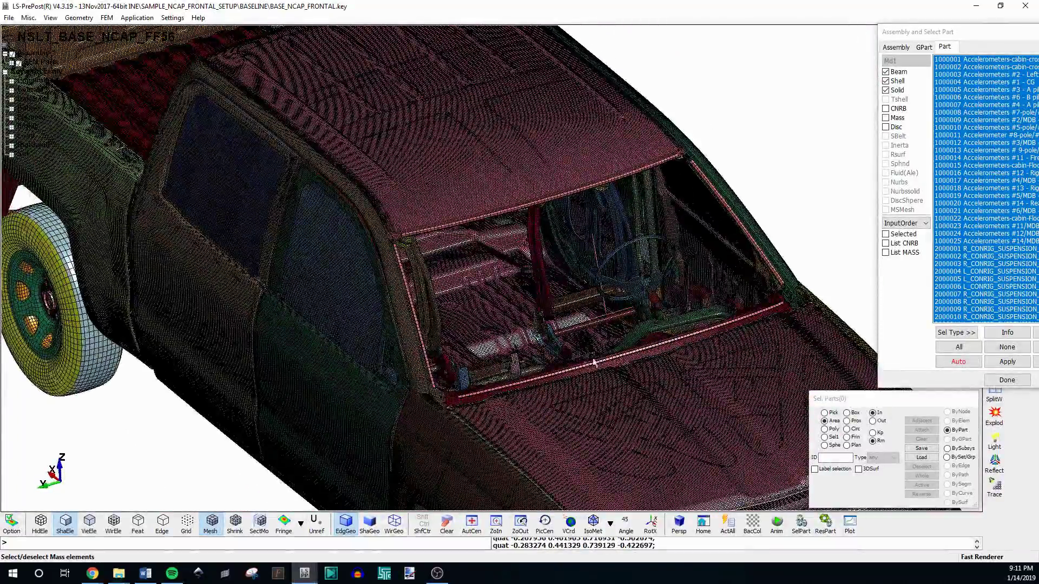
scroll(568, 297, "up", 7)
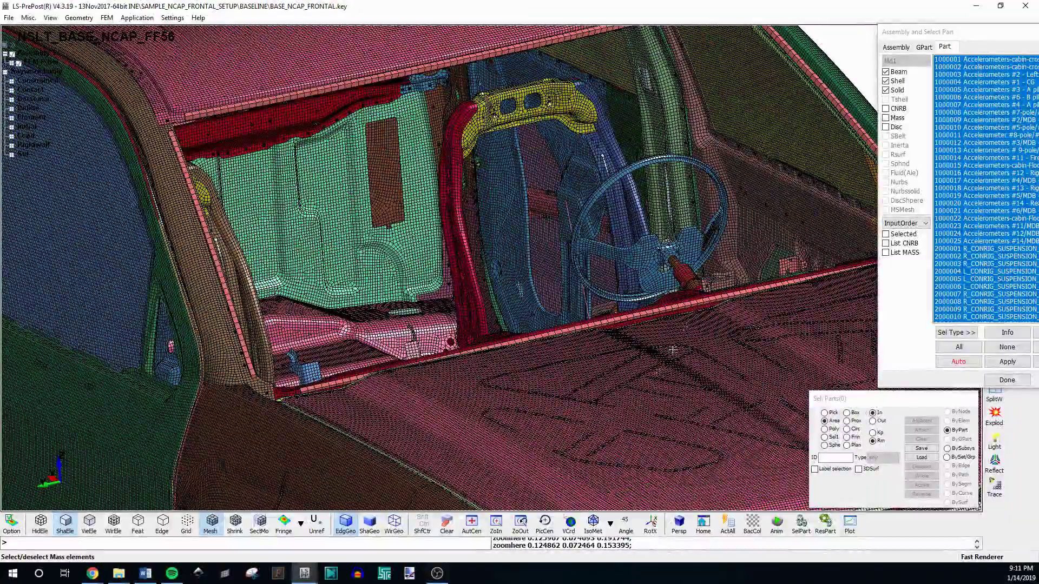
left_click_drag(546, 213, 553, 329, "shift")
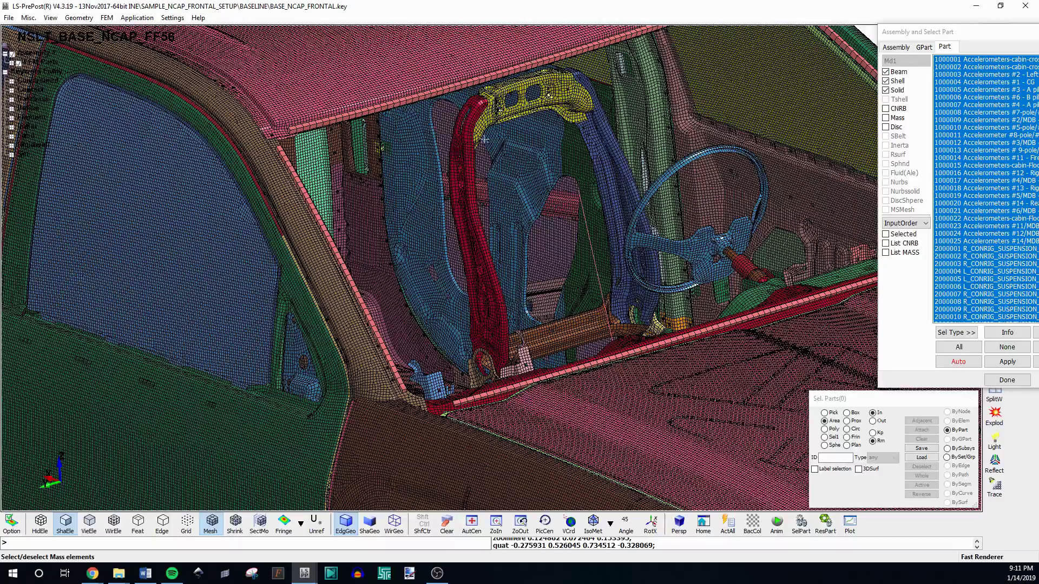
scroll(541, 227, "down", 5)
scroll(359, 160, "up", 5)
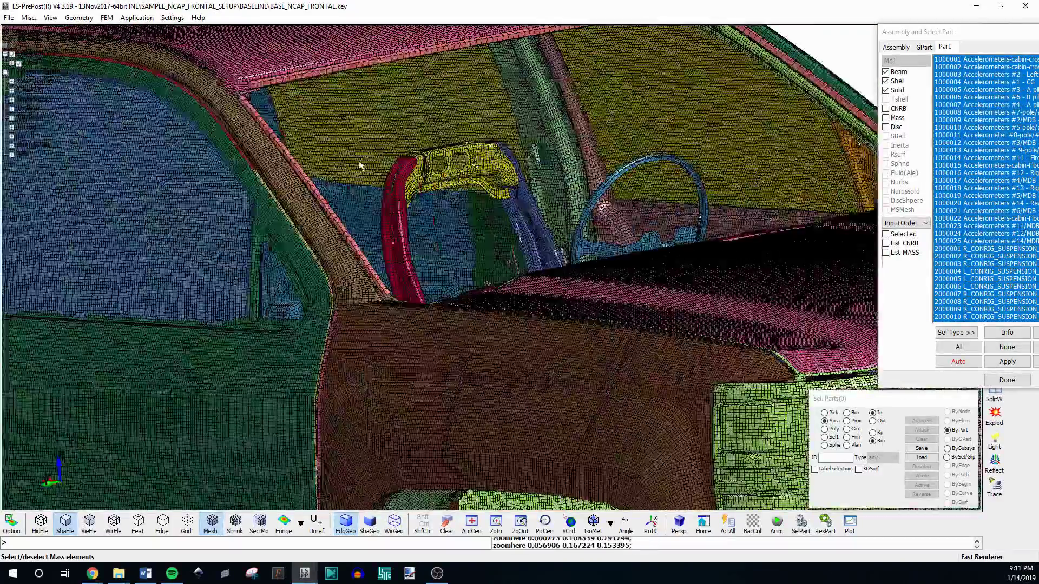
left_click_drag(359, 160, 388, 172, "ctrl")
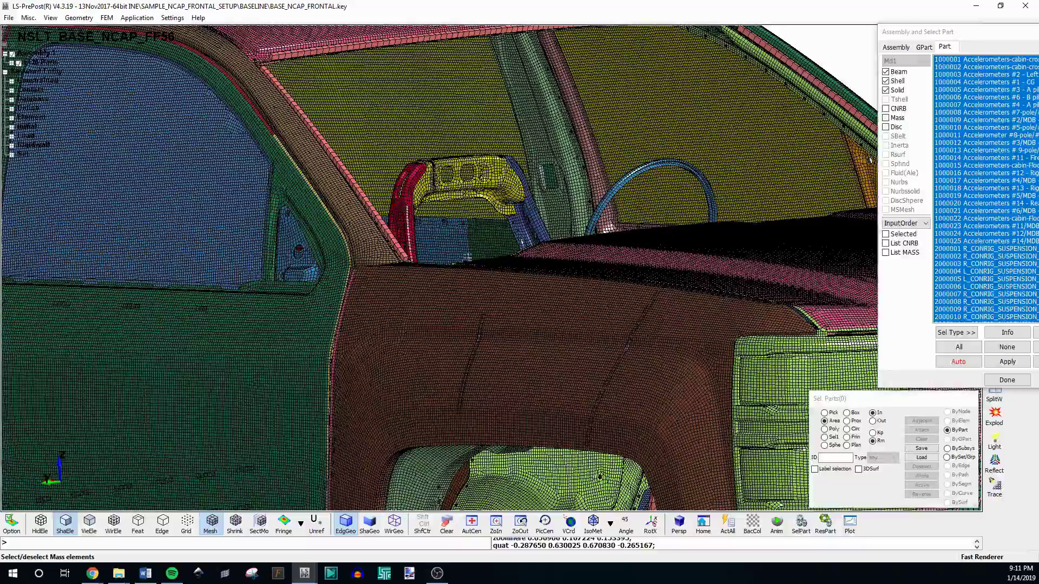
Examine the cabin interior and side doors from the opposite front corner, and close the part selection
left_click_drag(468, 258, 418, 284, "shift")
scroll(604, 283, "down", 3)
left_click_drag(572, 306, 381, 328, "shift")
left_click_drag(572, 286, 447, 314, "shift")
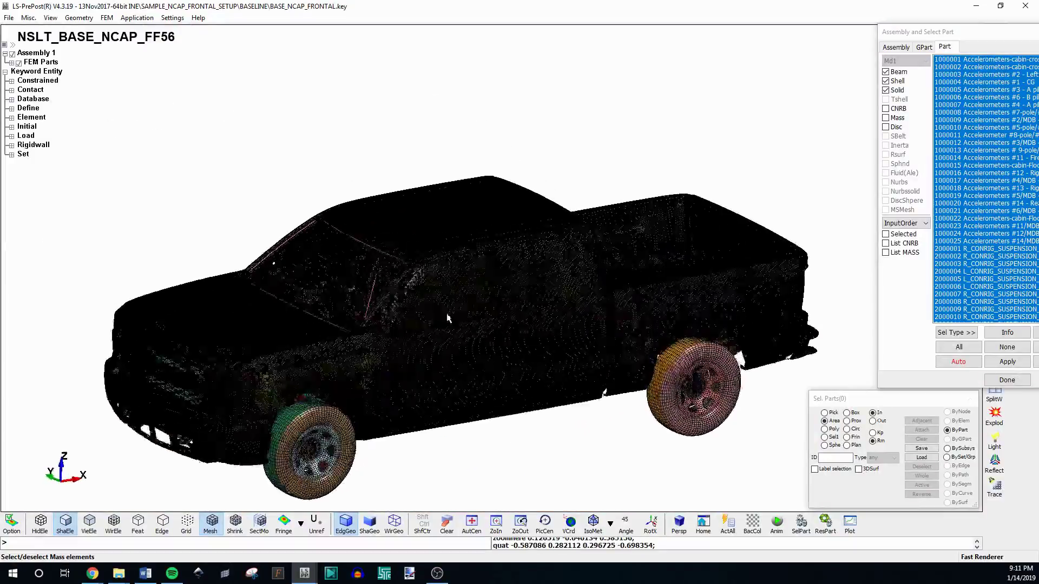
scroll(377, 320, "up", 5)
left_click_drag(1001, 31, 798, 40)
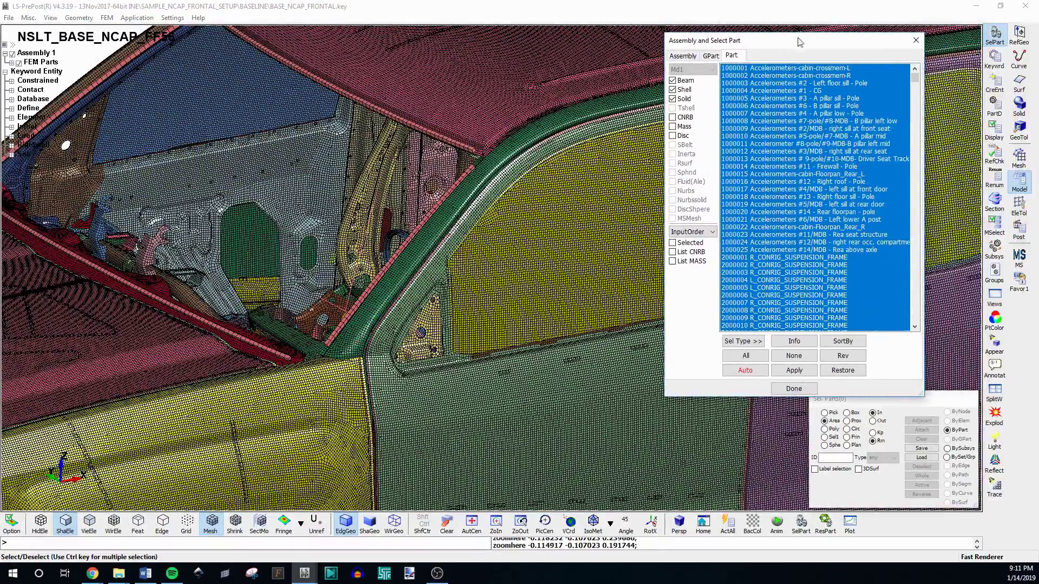
left_click(915, 41)
left_click(757, 40)
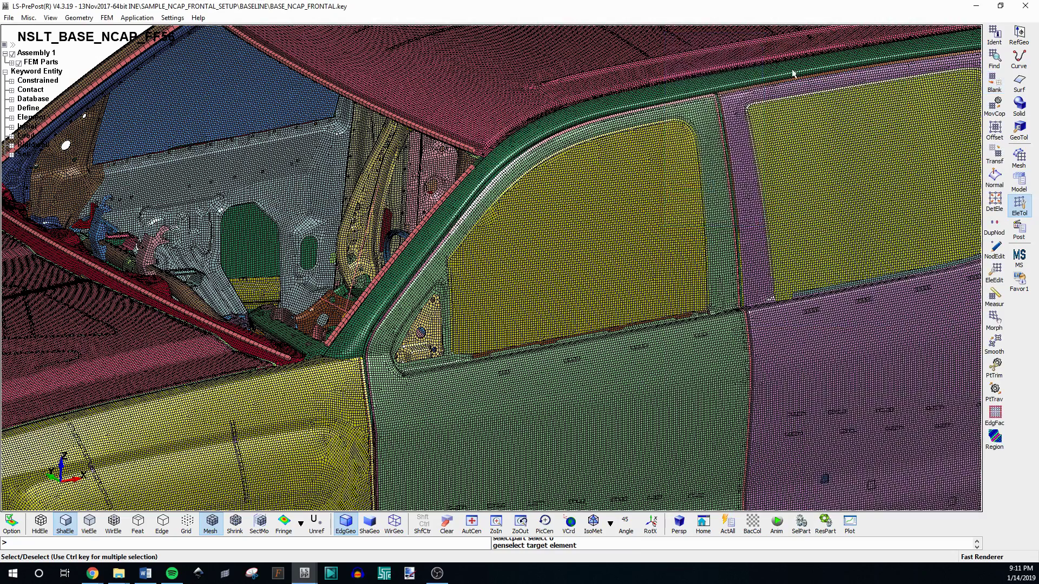
Open the Keyword Manager for the model and enlarge it to show more of the keyword list
left_click(1019, 182)
left_click(994, 60)
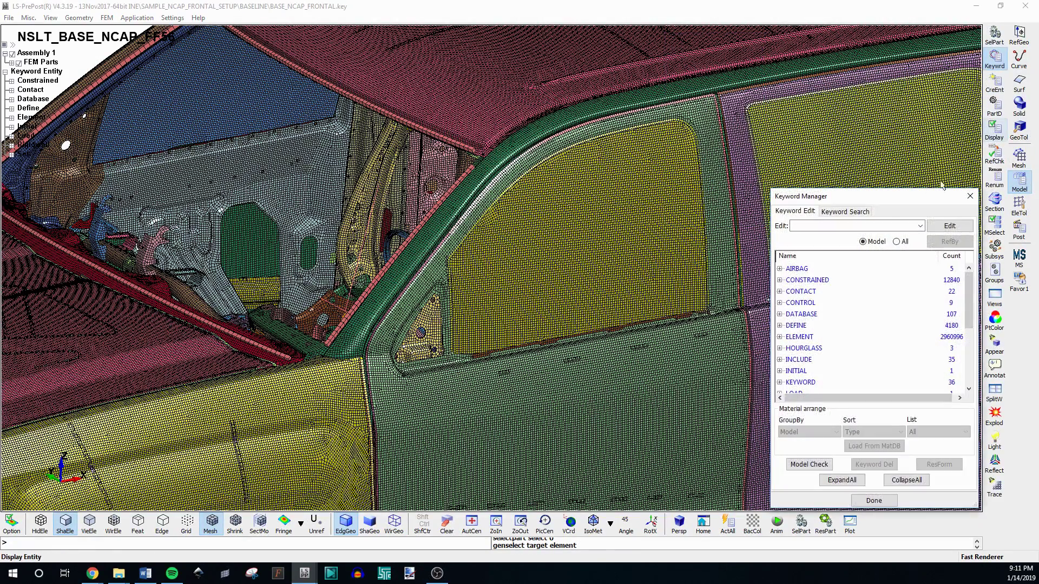
left_click_drag(895, 202, 896, 36)
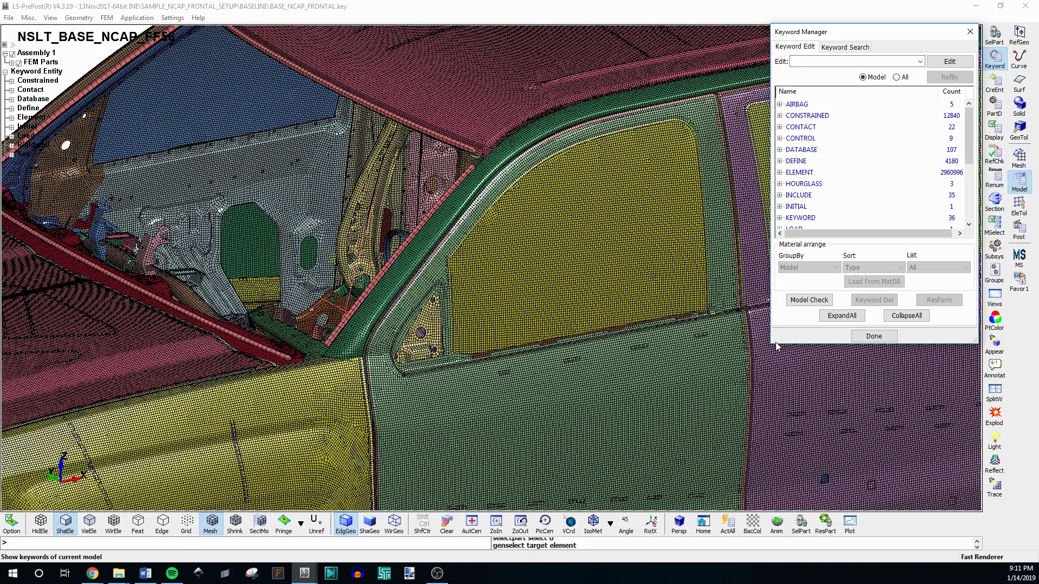
left_click_drag(770, 343, 660, 437)
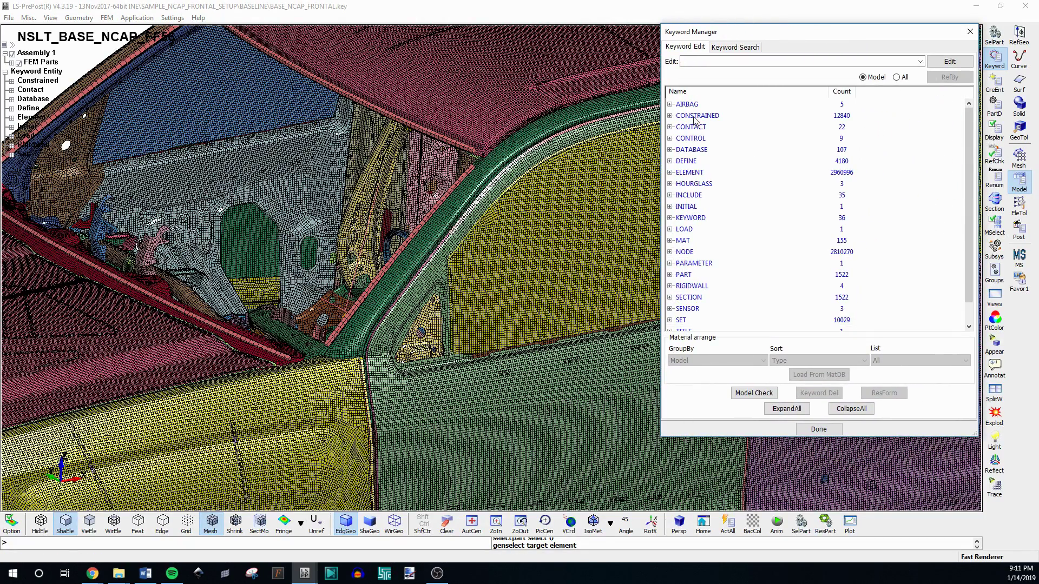
Inspect the AIRBAG keyword's SIMPLE_PRESSURE_VOLUME_ID card for the tires and close its form
left_click(670, 104)
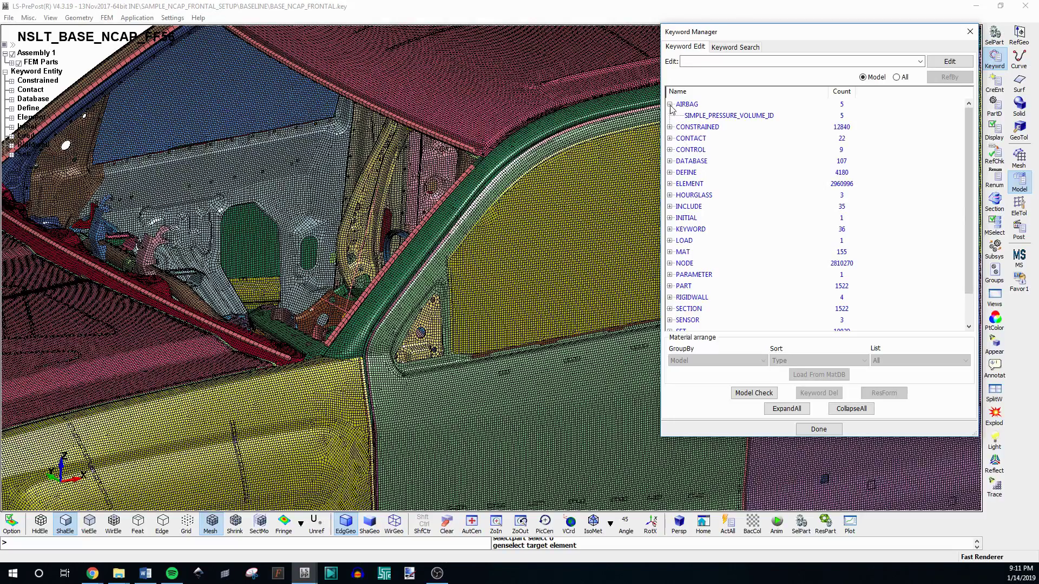
double_click(719, 116)
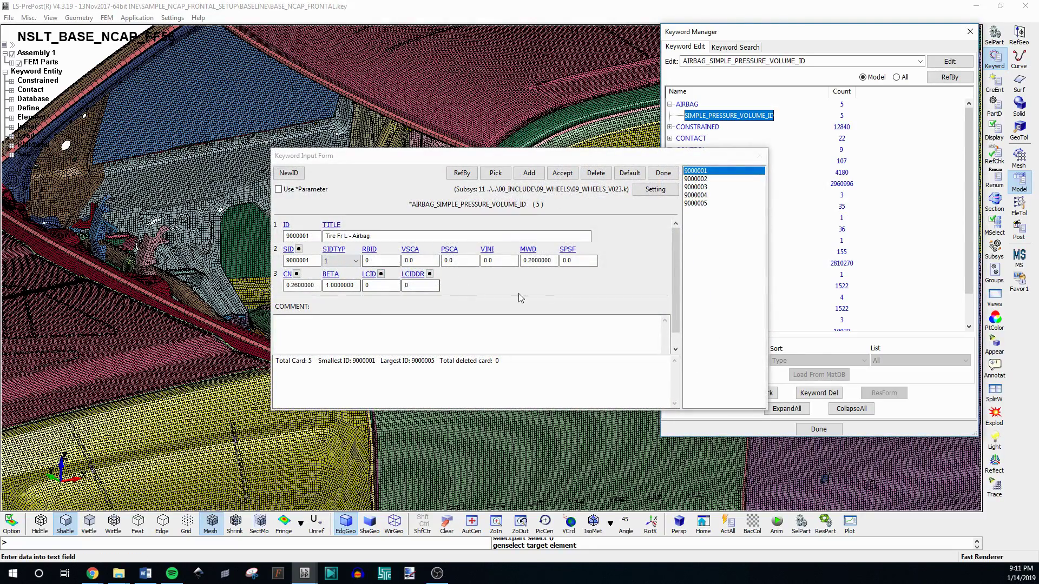
left_click(663, 174)
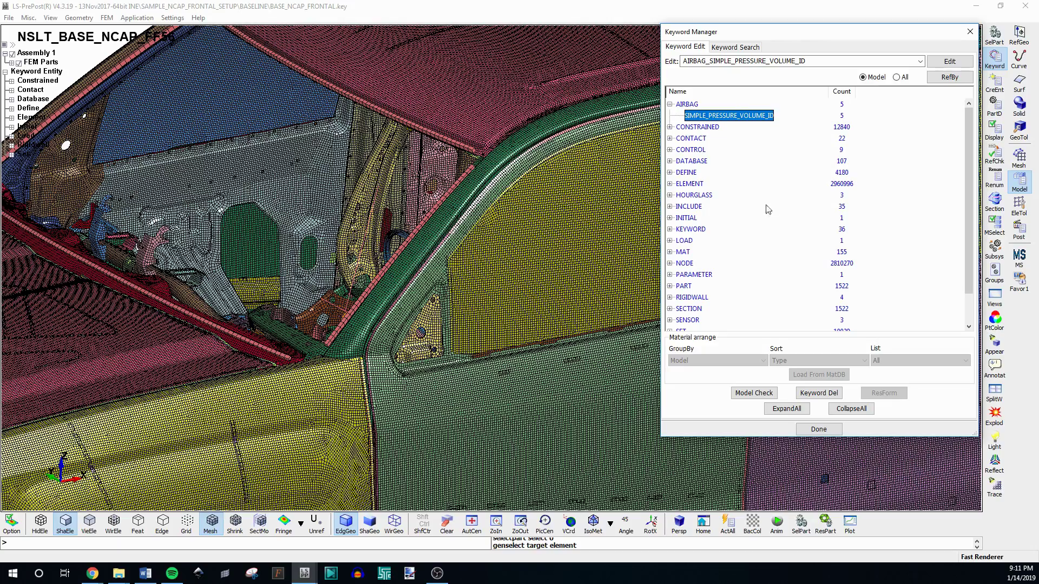
Examine the front tires, suspension underside and front grille of the truck up close from several angles
scroll(496, 249, "down", 3)
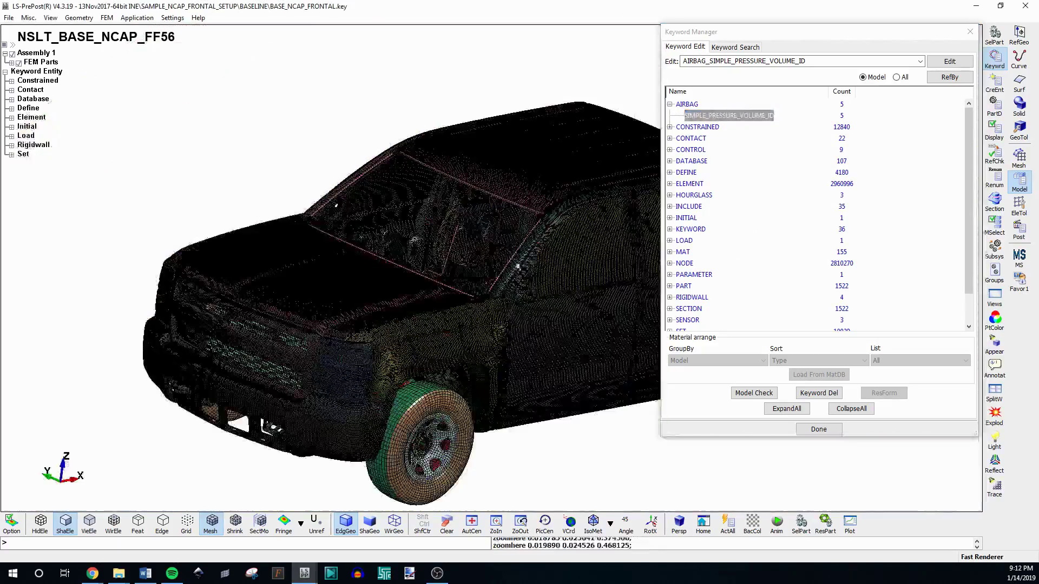
left_click_drag(514, 263, 601, 340, "shift")
scroll(416, 294, "up", 8)
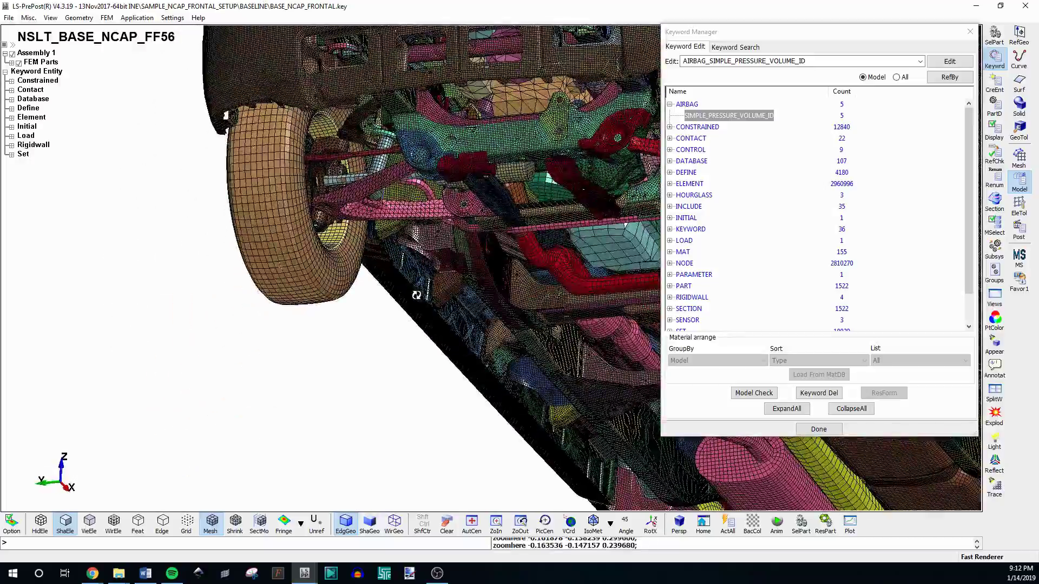
left_click_drag(416, 294, 412, 302)
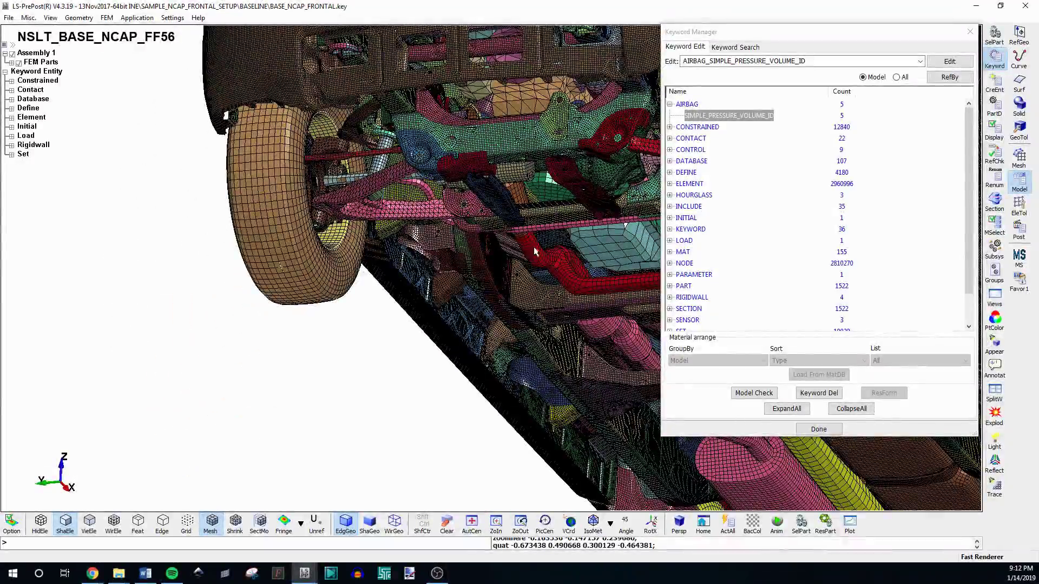
left_click_drag(535, 252, 383, 306)
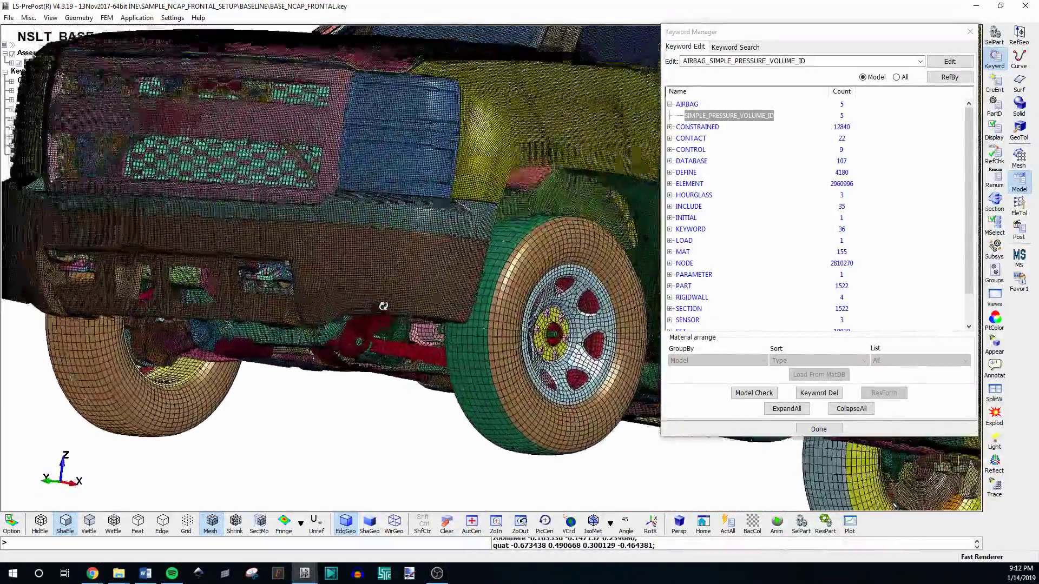
scroll(383, 306, "down", 6)
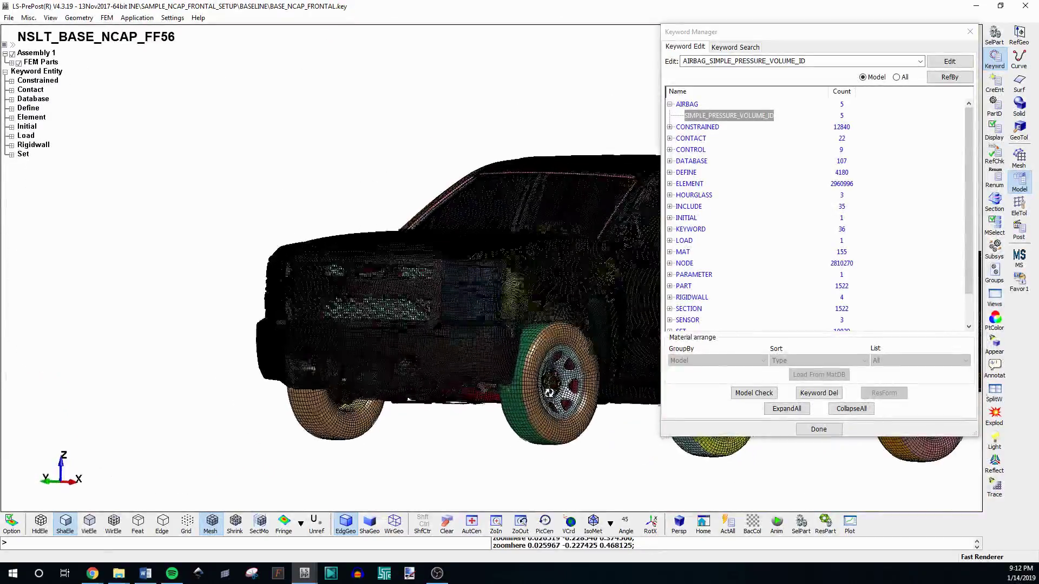
left_click_drag(549, 393, 502, 359)
scroll(416, 341, "up", 3)
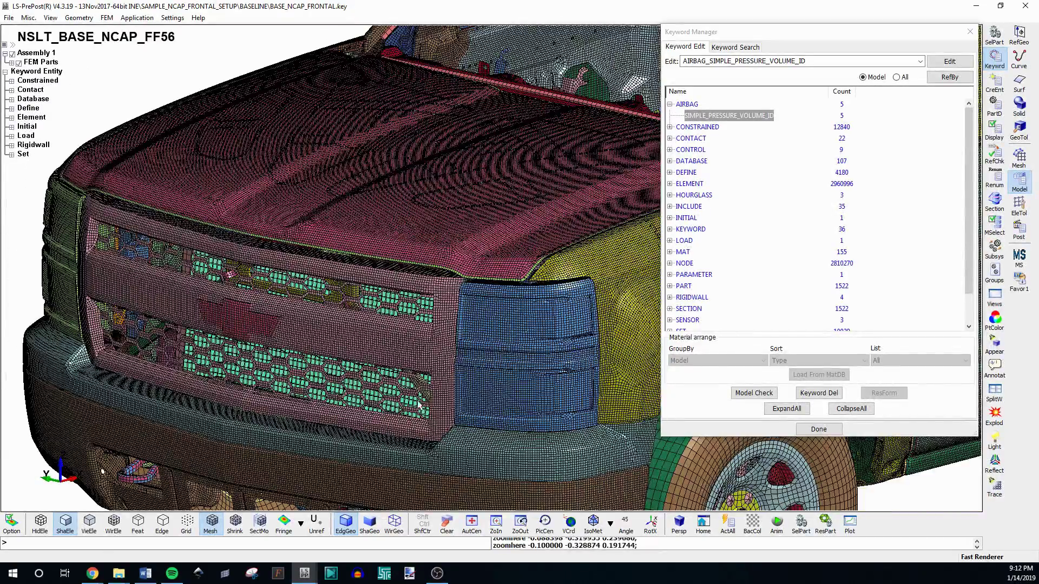
scroll(360, 357, "down", 5)
left_click_drag(335, 313, 352, 295, "shift")
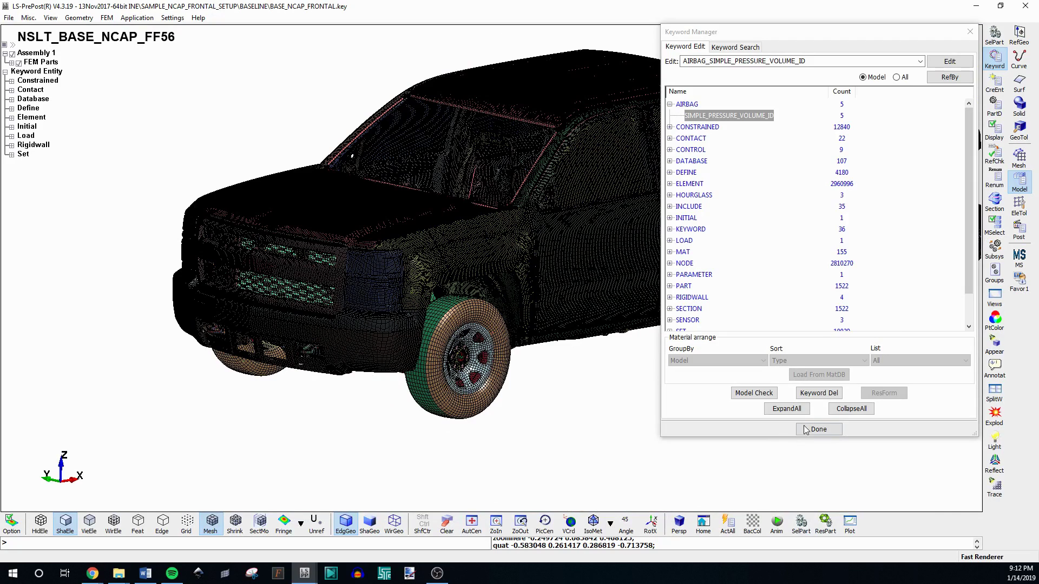